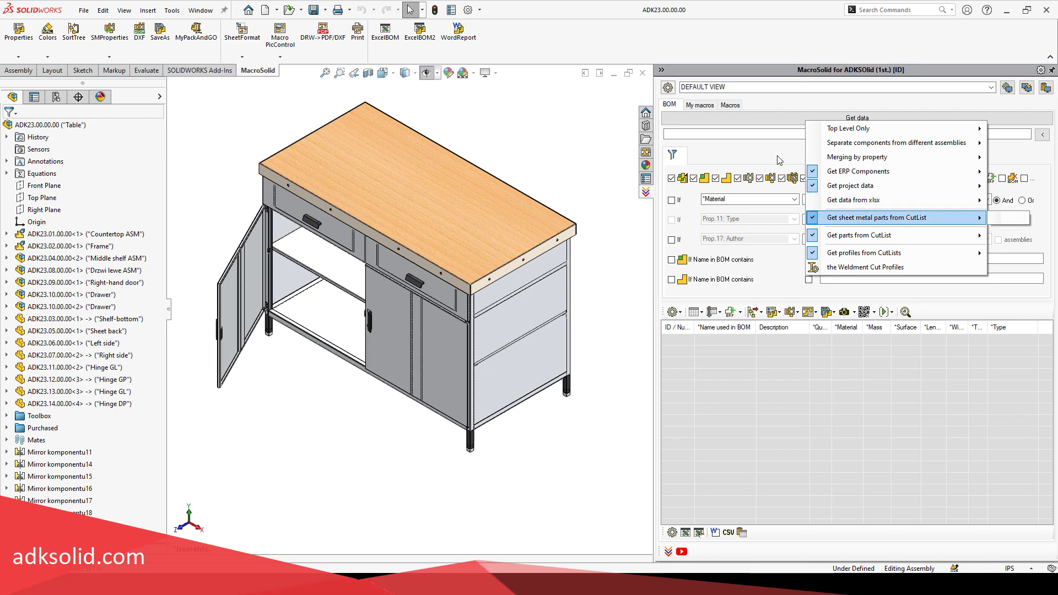
Get the table assembly's data and filter the BOM to profiles and purchased components only
{"action": "left_click", "coordinate": [779, 159]}
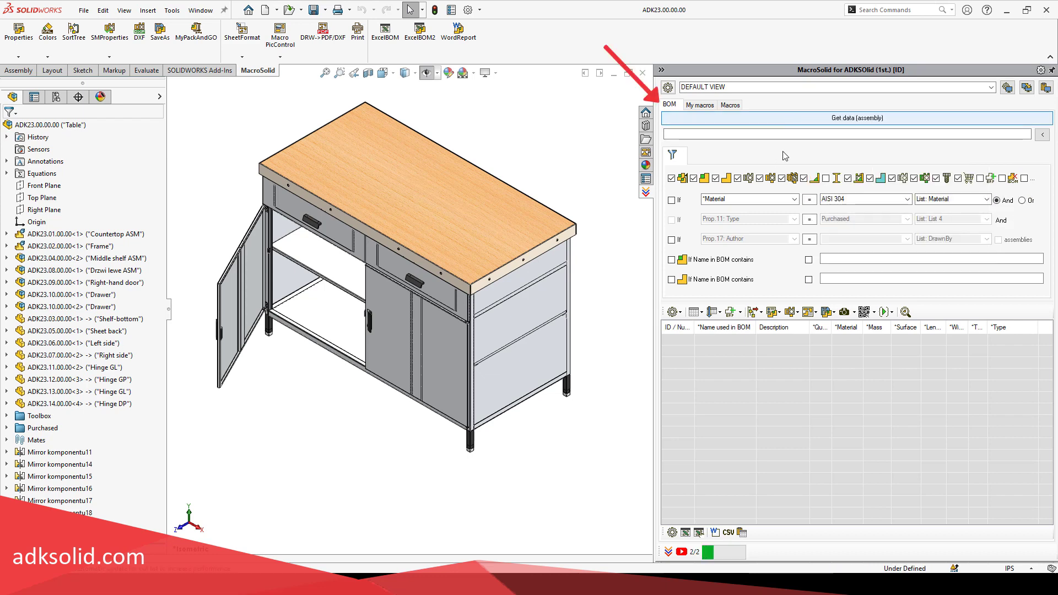
{"action": "left_click", "coordinate": [694, 178]}
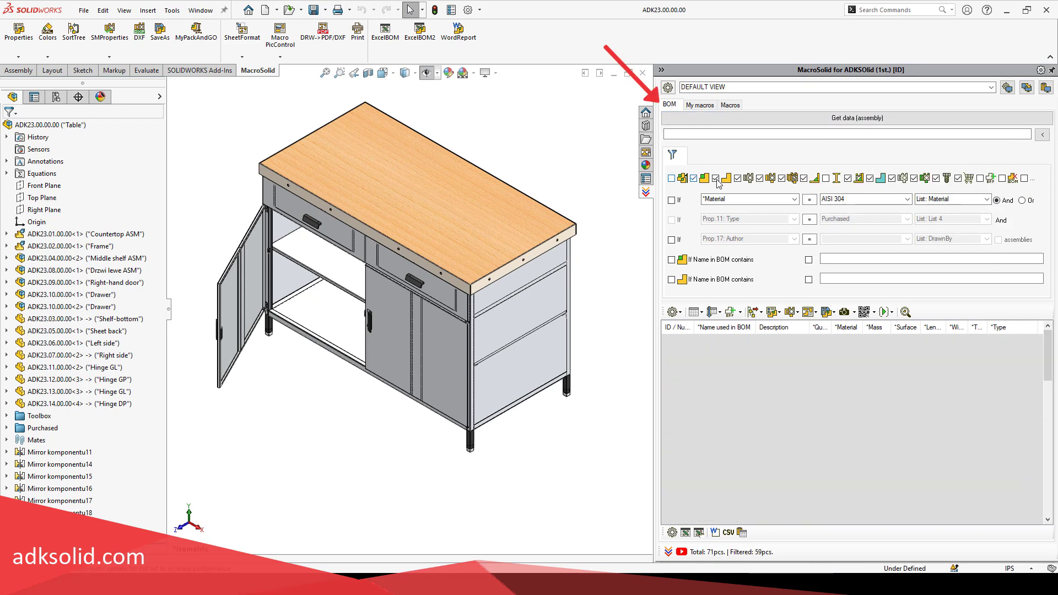
{"action": "left_click", "coordinate": [760, 179]}
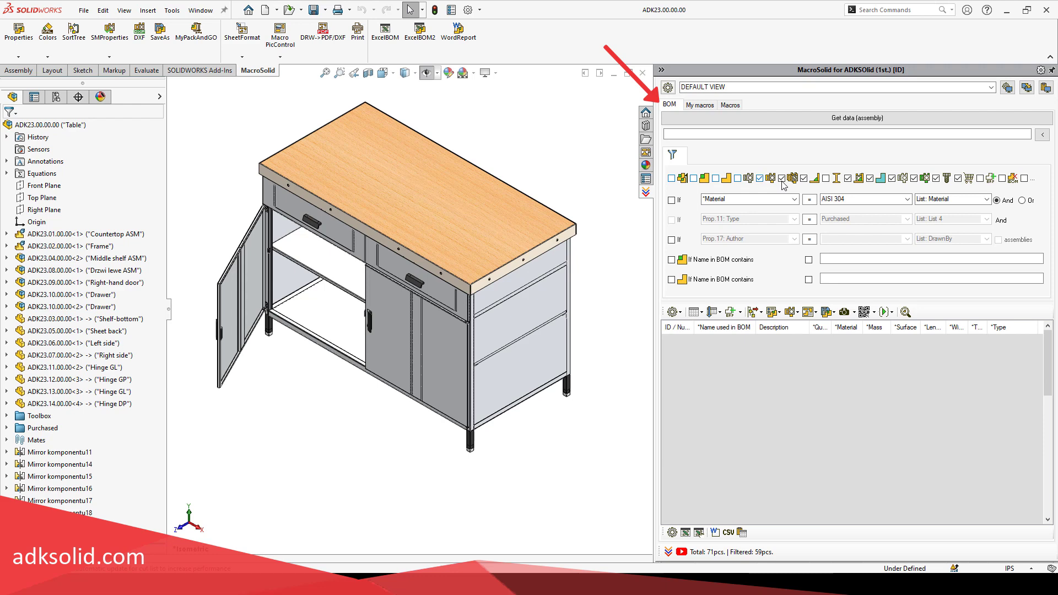
{"action": "left_click", "coordinate": [826, 178]}
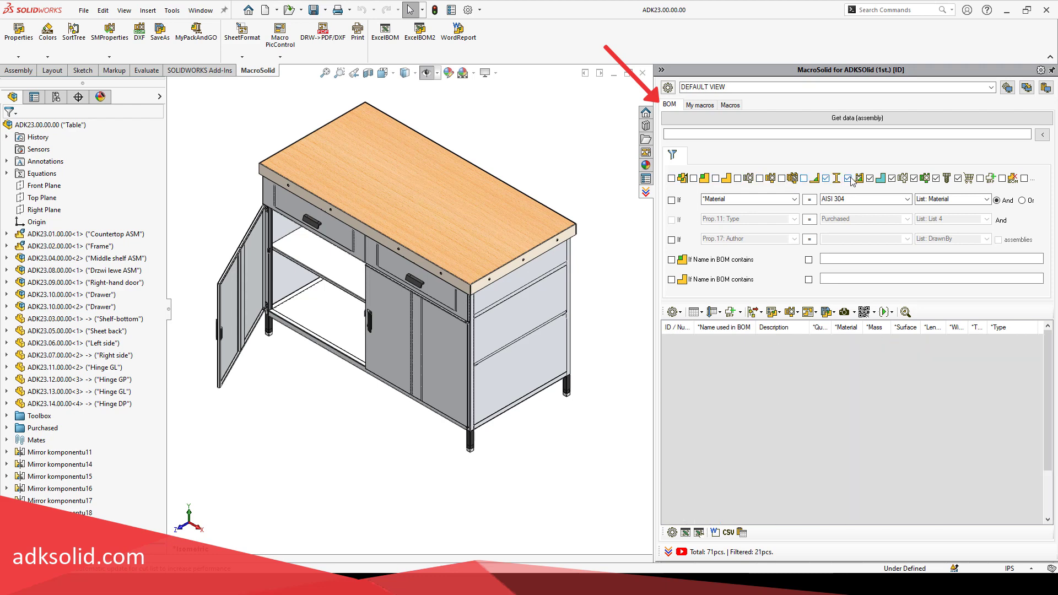
{"action": "left_click", "coordinate": [958, 179]}
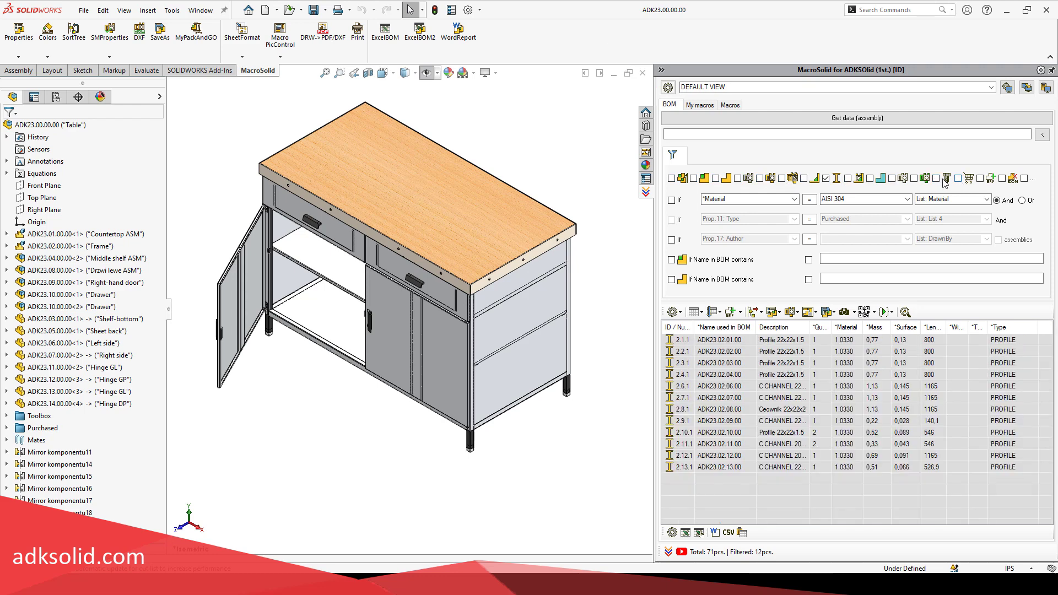
Widen the BOM filter to include assemblies, parts, sheet metal, weldments, Toolbox and purchased components, leaving profiles out
{"action": "left_click", "coordinate": [935, 178]}
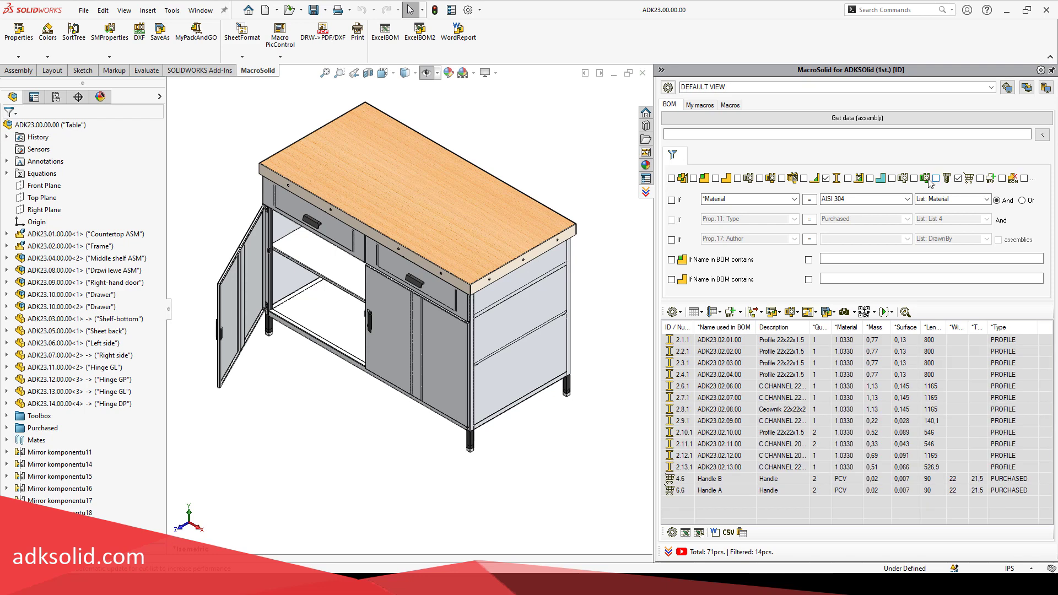
{"action": "left_click", "coordinate": [826, 178]}
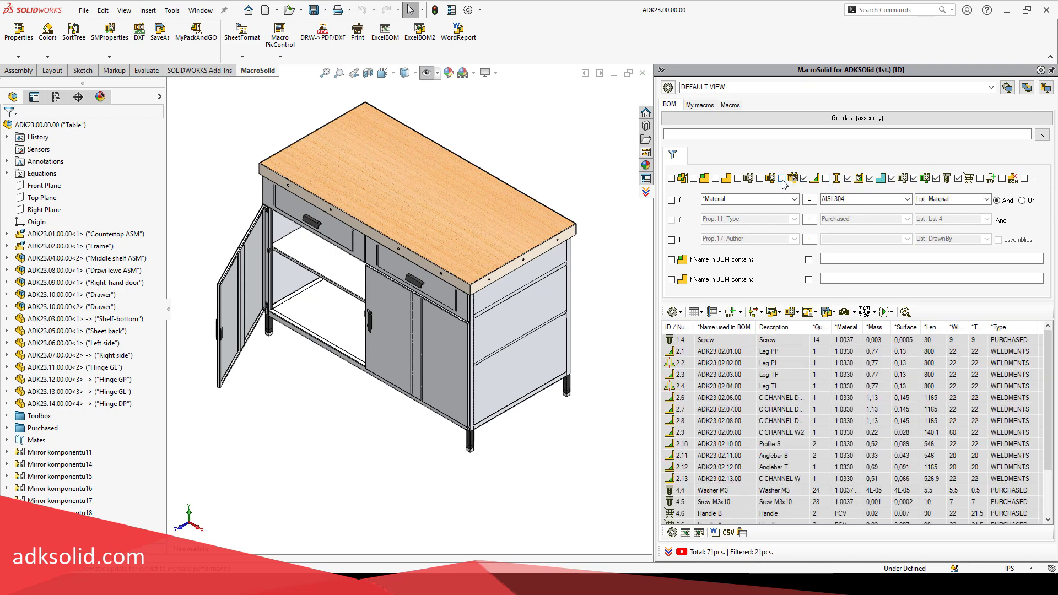
{"action": "left_click", "coordinate": [782, 178]}
{"action": "left_click", "coordinate": [760, 178]}
{"action": "left_click", "coordinate": [738, 178]}
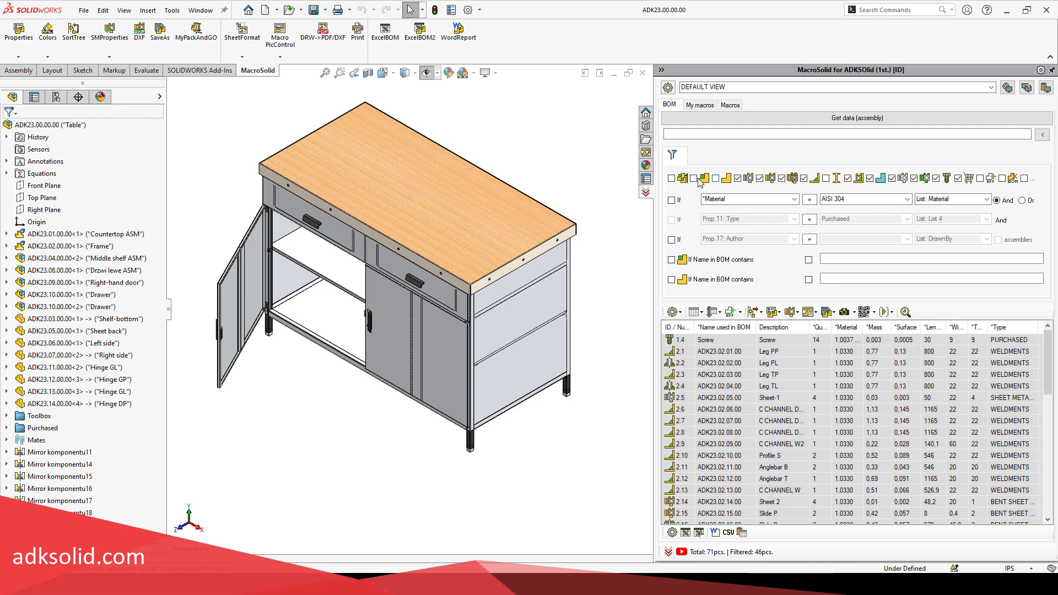
{"action": "left_click", "coordinate": [693, 178]}
{"action": "left_click", "coordinate": [672, 178]}
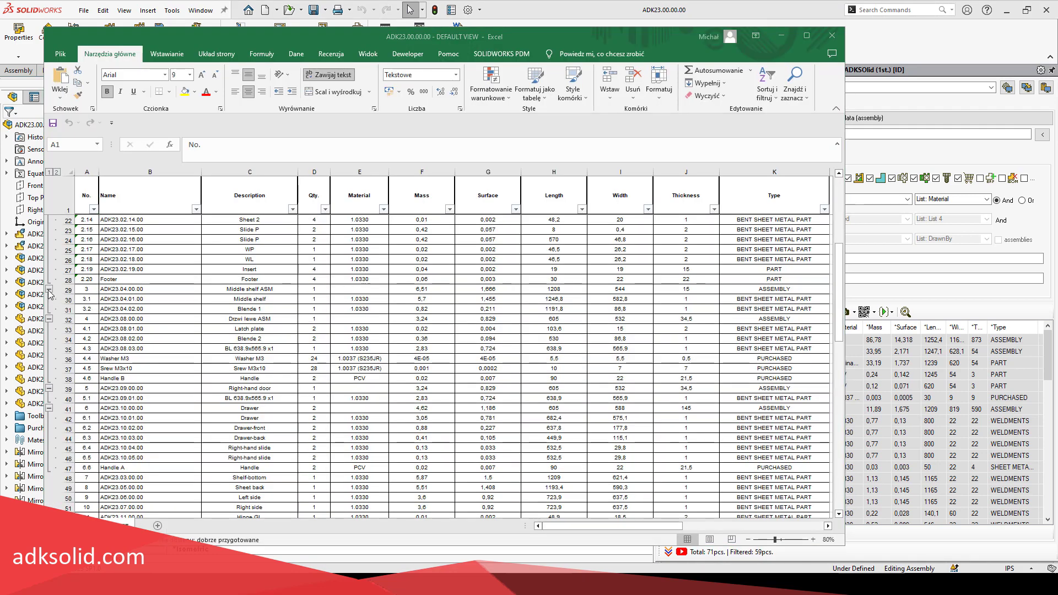
Collapse the row groups of assemblies 3 to 6 in the exported Excel BOM and close the workbook
{"action": "left_click", "coordinate": [49, 289]}
{"action": "left_click", "coordinate": [49, 299]}
{"action": "left_click", "coordinate": [49, 309]}
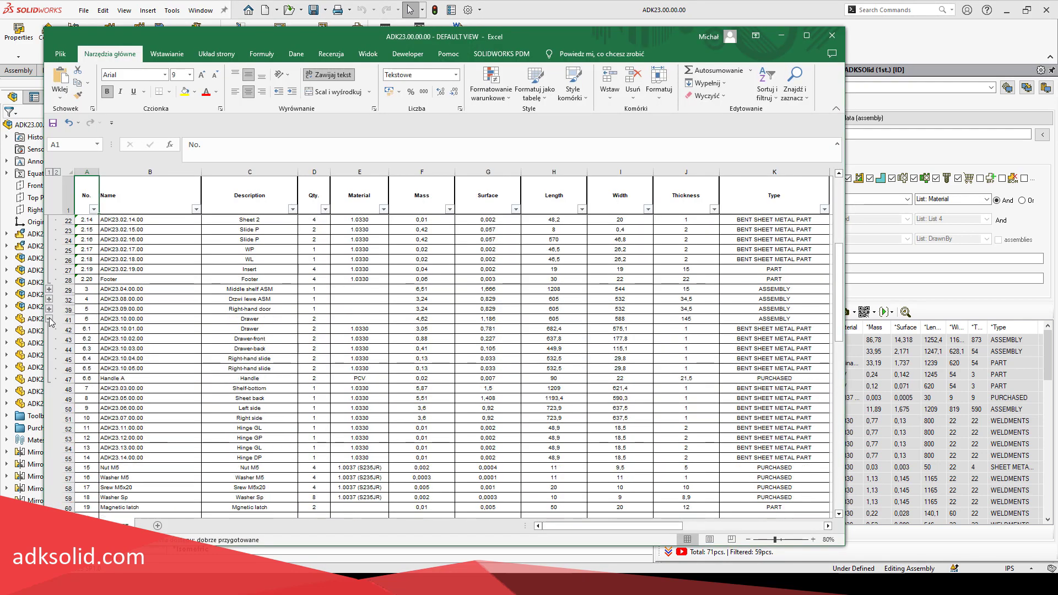
{"action": "left_click", "coordinate": [49, 318]}
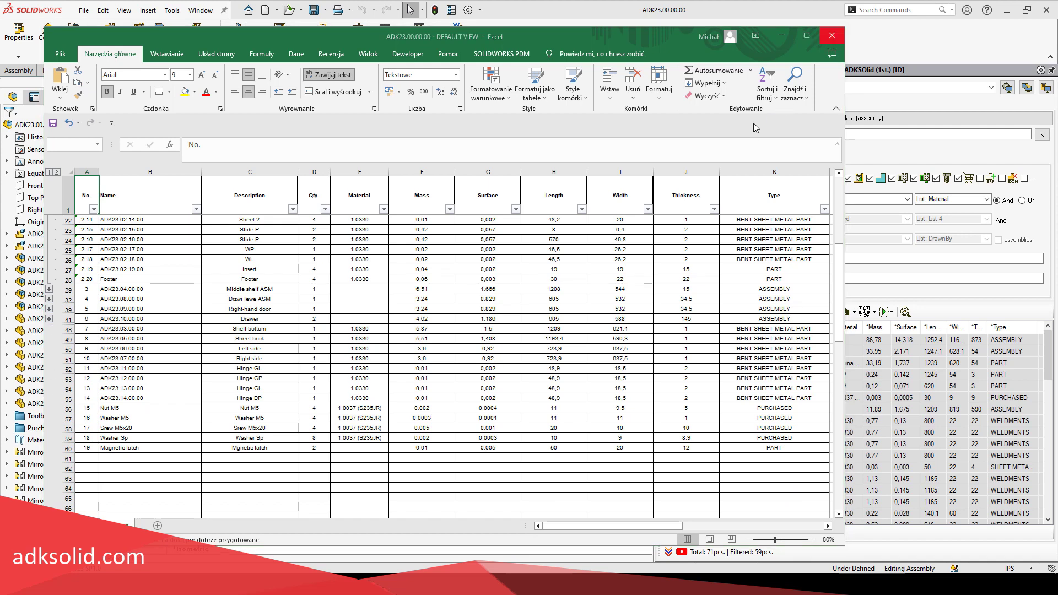
{"action": "key", "text": "alt+F4"}
{"action": "left_click", "coordinate": [511, 304]}
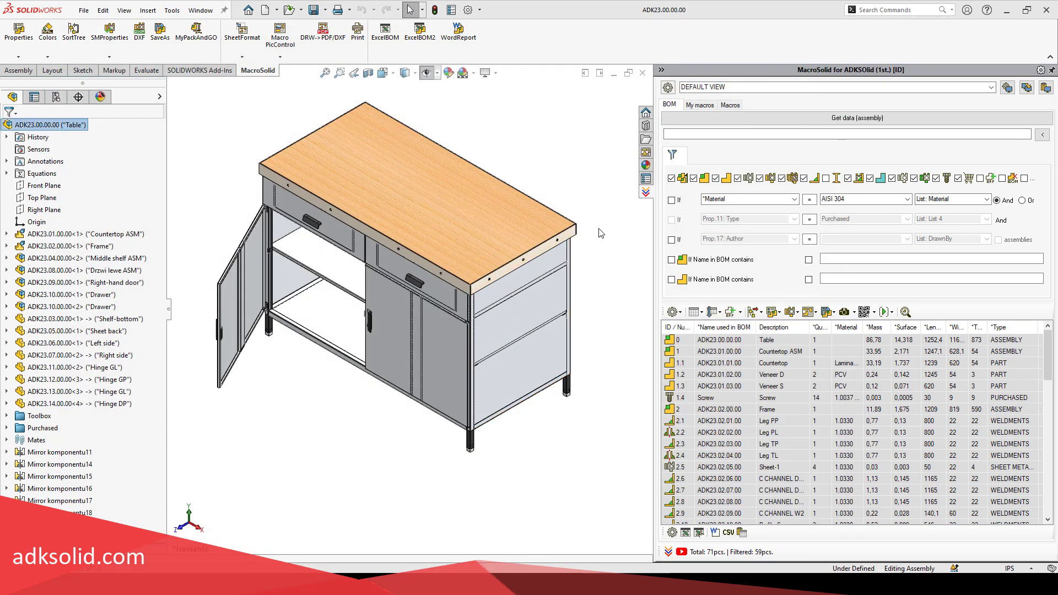
Enable Top Level Only and get the assembly data again
{"action": "right_click", "coordinate": [781, 124]}
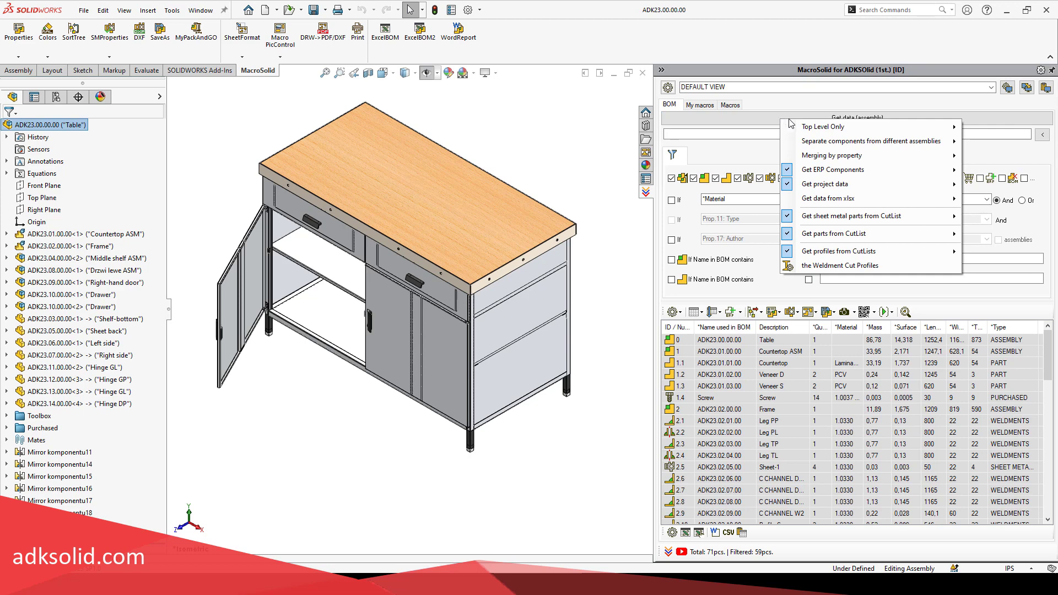
{"action": "left_click", "coordinate": [789, 130]}
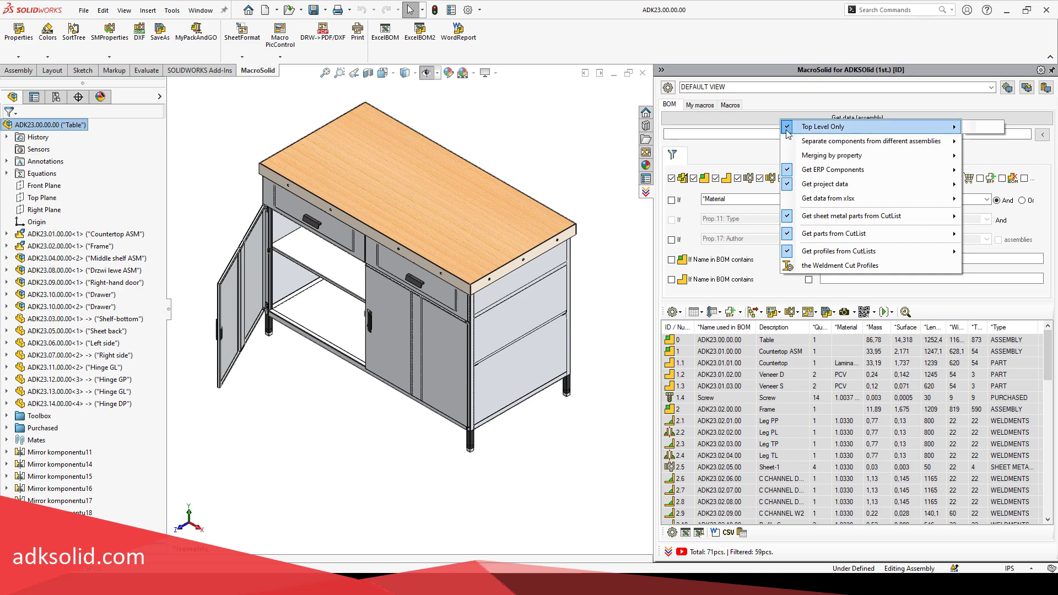
{"action": "left_click", "coordinate": [762, 120]}
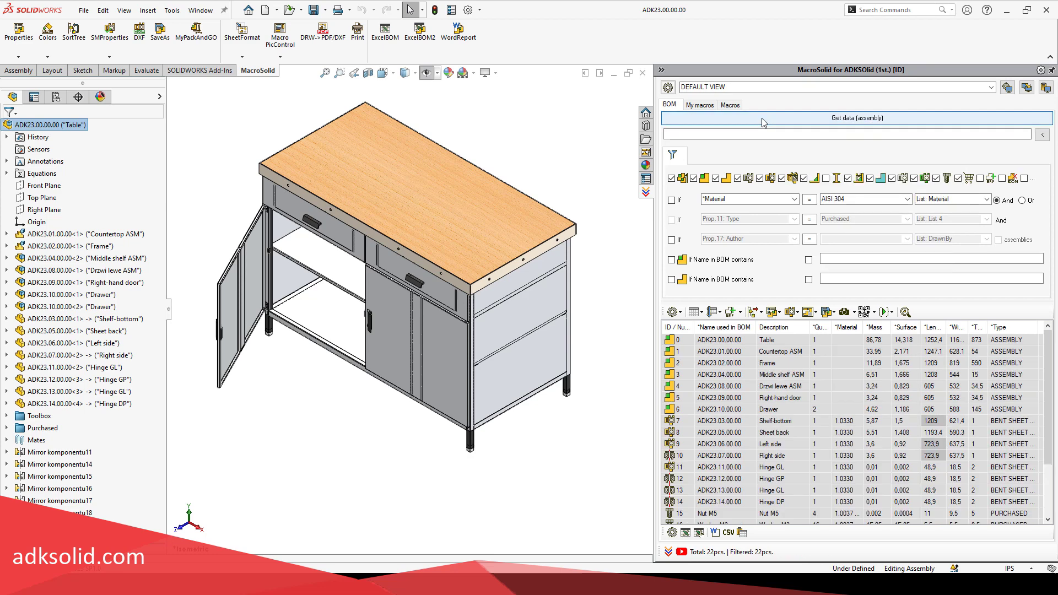
Expand the Purchased and Toolbox folders in the feature tree to compare them with the top-level BOM
{"action": "scroll", "coordinate": [670, 357], "scroll_direction": "down", "scroll_amount": 3}
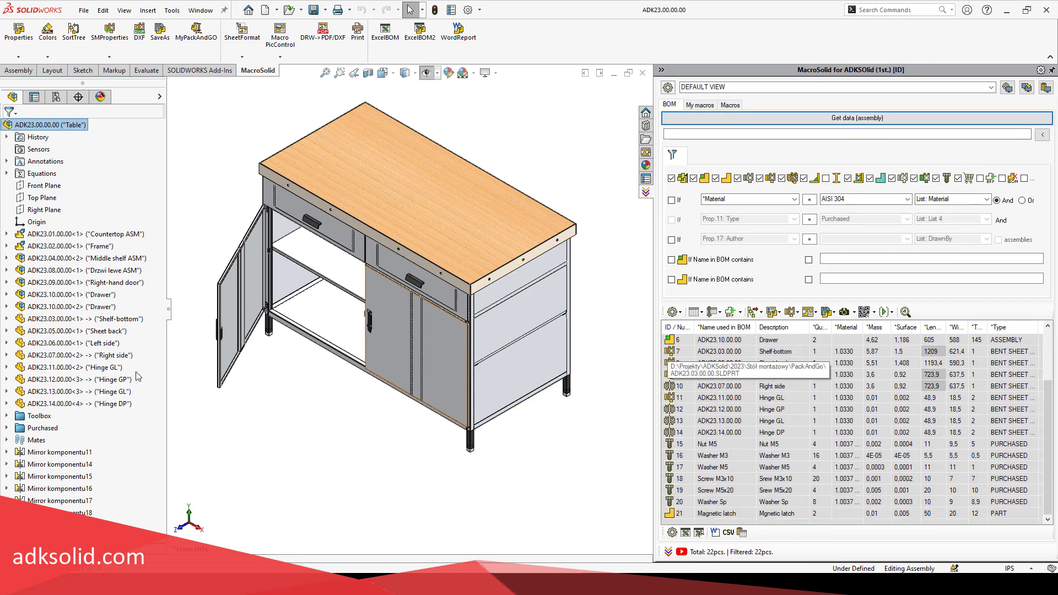
{"action": "left_click", "coordinate": [7, 429]}
{"action": "left_click", "coordinate": [6, 417]}
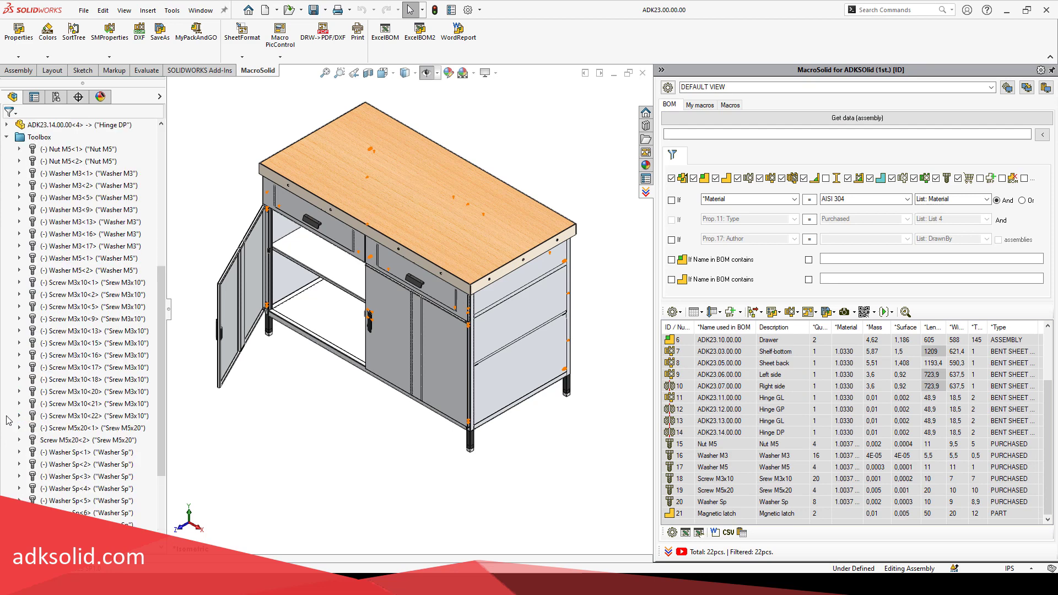
Reload the BOM with Top Level Only off and components from different assemblies separated
{"action": "right_click", "coordinate": [839, 118]}
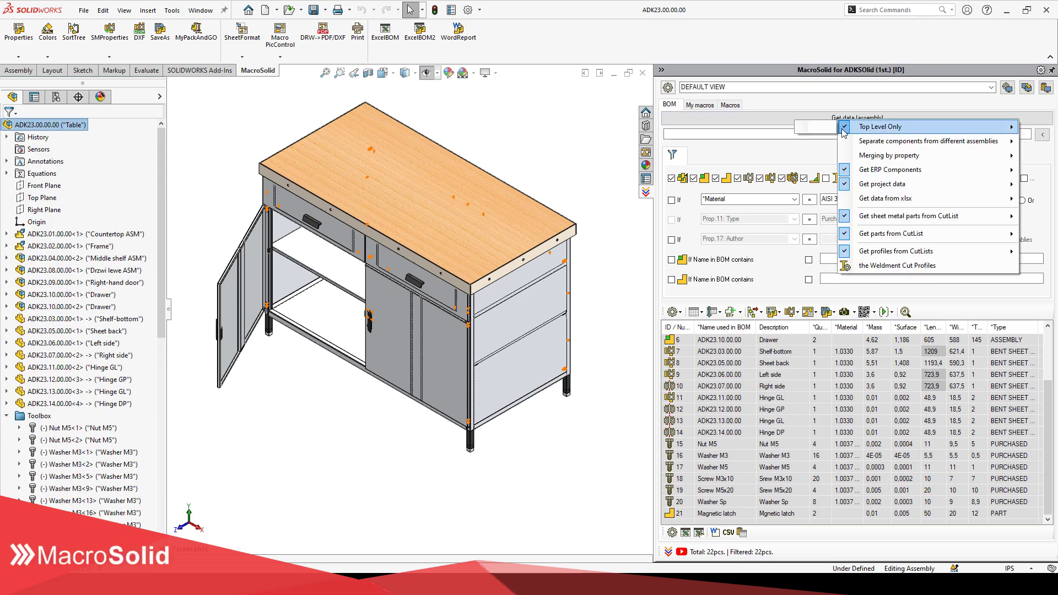
{"action": "left_click", "coordinate": [764, 120]}
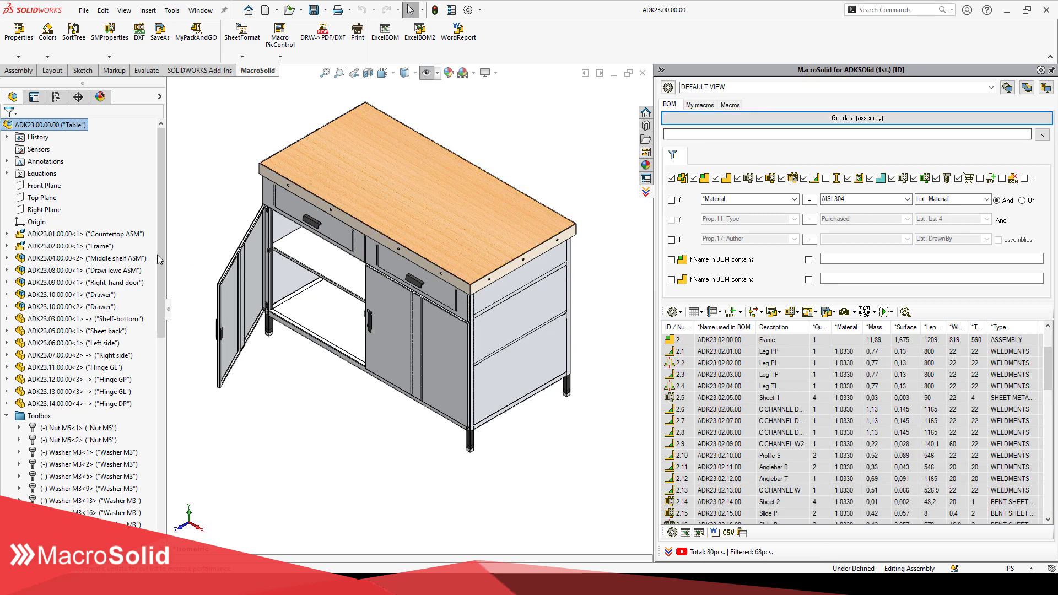
Select the left door assembly ADK23.08.00.00 in the feature tree and locate it in the BOM
{"action": "left_click", "coordinate": [110, 284]}
{"action": "left_click", "coordinate": [72, 271]}
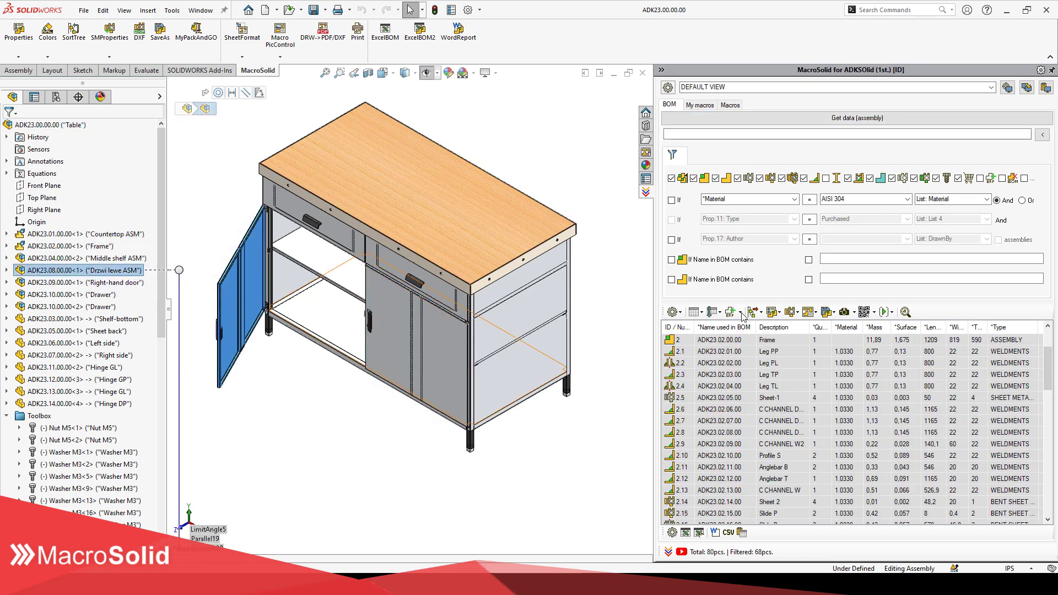
{"action": "left_click", "coordinate": [906, 312]}
{"action": "left_click", "coordinate": [714, 353]}
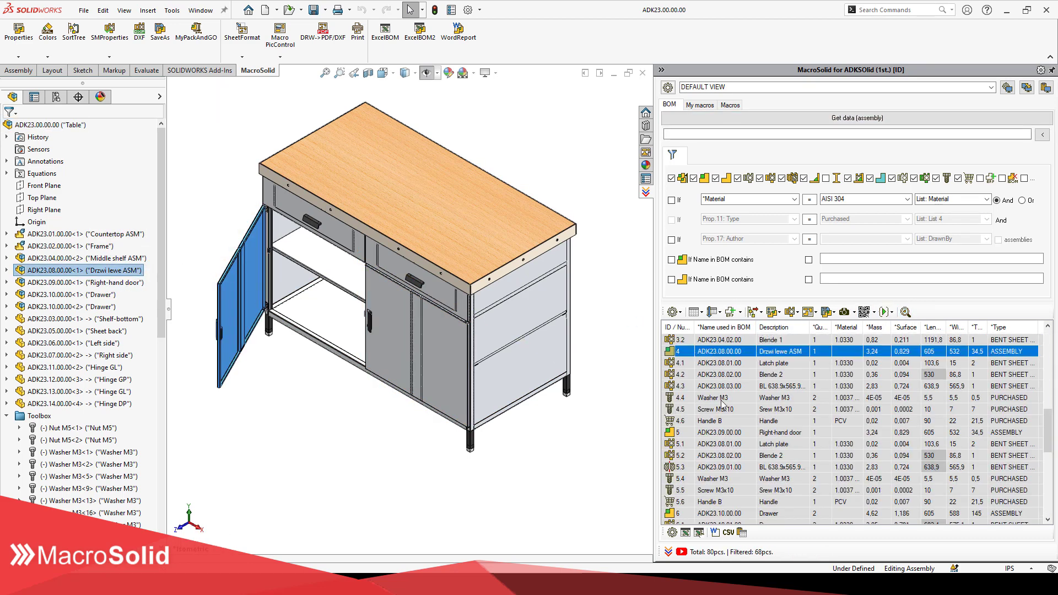
Compare the Washer M3 entries listed under the left door and the right-hand door assemblies
{"action": "left_click", "coordinate": [715, 433]}
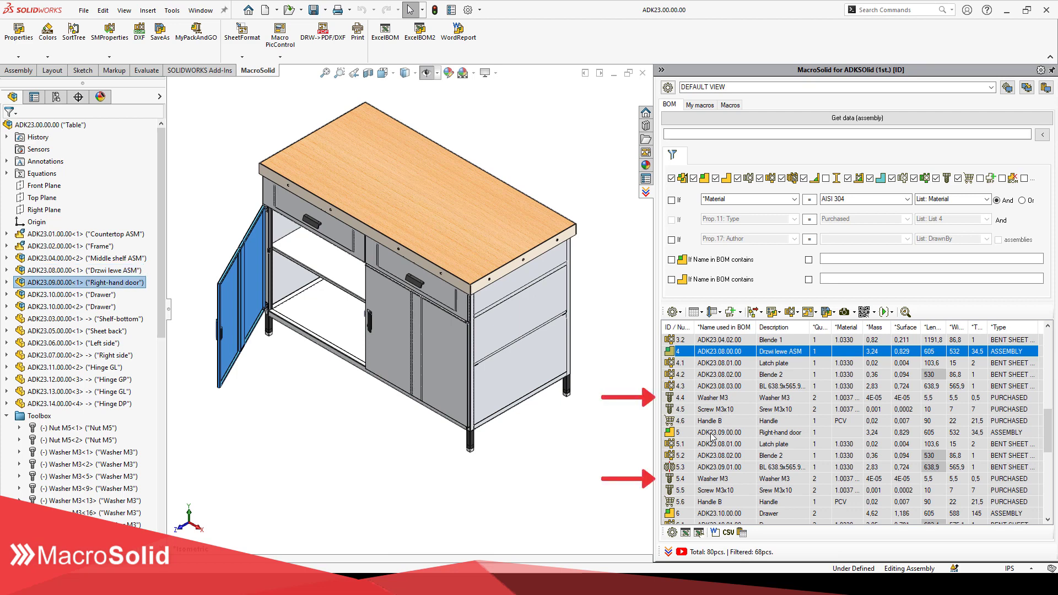
{"action": "left_click", "coordinate": [719, 397]}
{"action": "left_click", "coordinate": [719, 480]}
{"action": "left_click", "coordinate": [727, 403]}
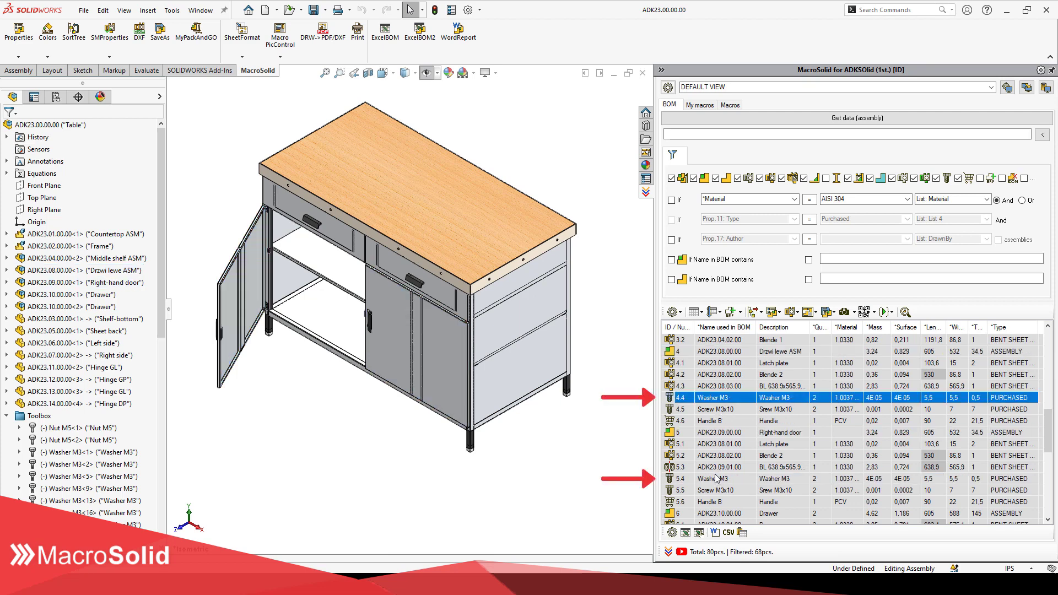
{"action": "left_click", "coordinate": [717, 479]}
Turn off separating components from different assemblies for the BOM
{"action": "right_click", "coordinate": [785, 125]}
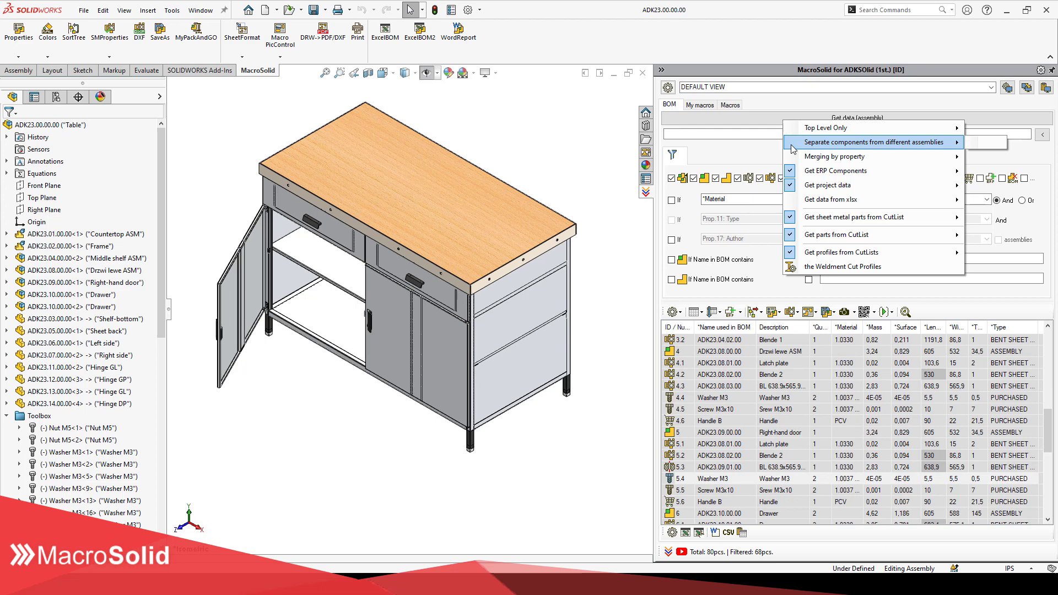
{"action": "mouse_move", "coordinate": [804, 160]}
{"action": "left_click", "coordinate": [999, 98]}
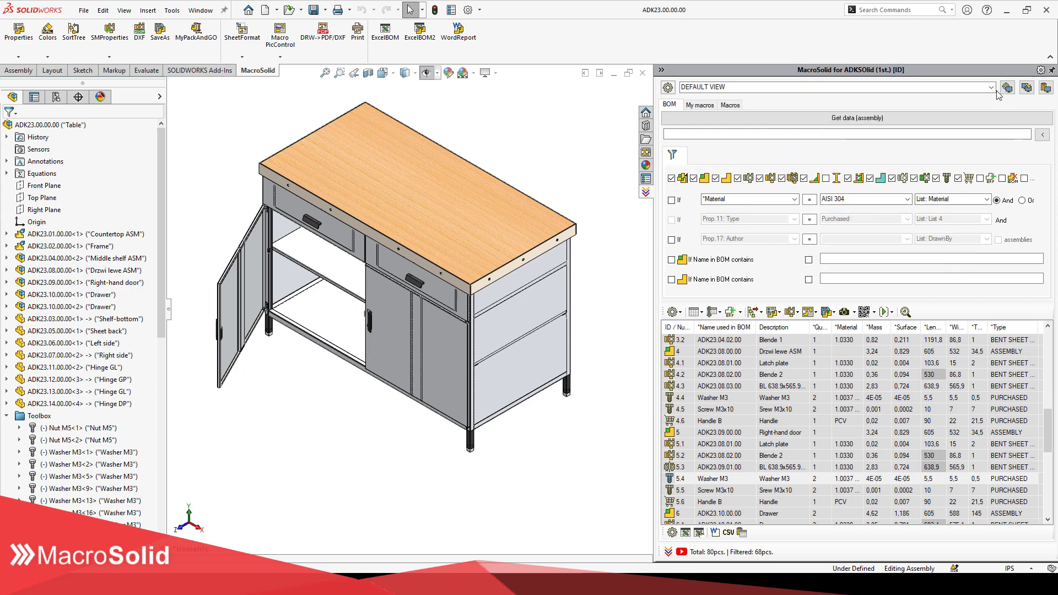
Switch to the "PROPERTIES - Check / Define for Toolbox and Purchased" view and reload its data
{"action": "left_click", "coordinate": [993, 89]}
{"action": "left_click", "coordinate": [785, 127]}
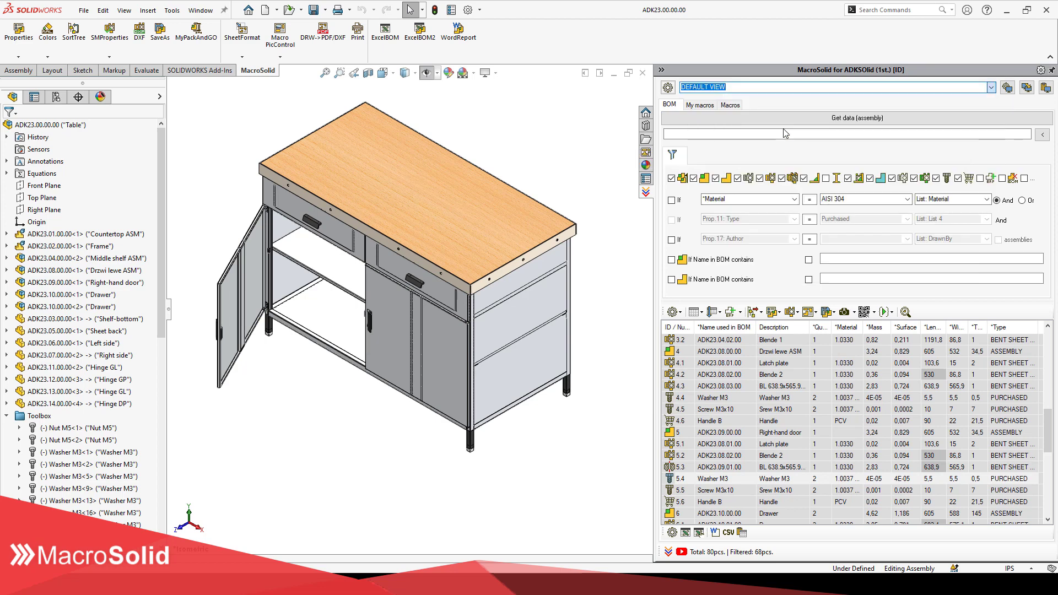
{"action": "left_click", "coordinate": [559, 316]}
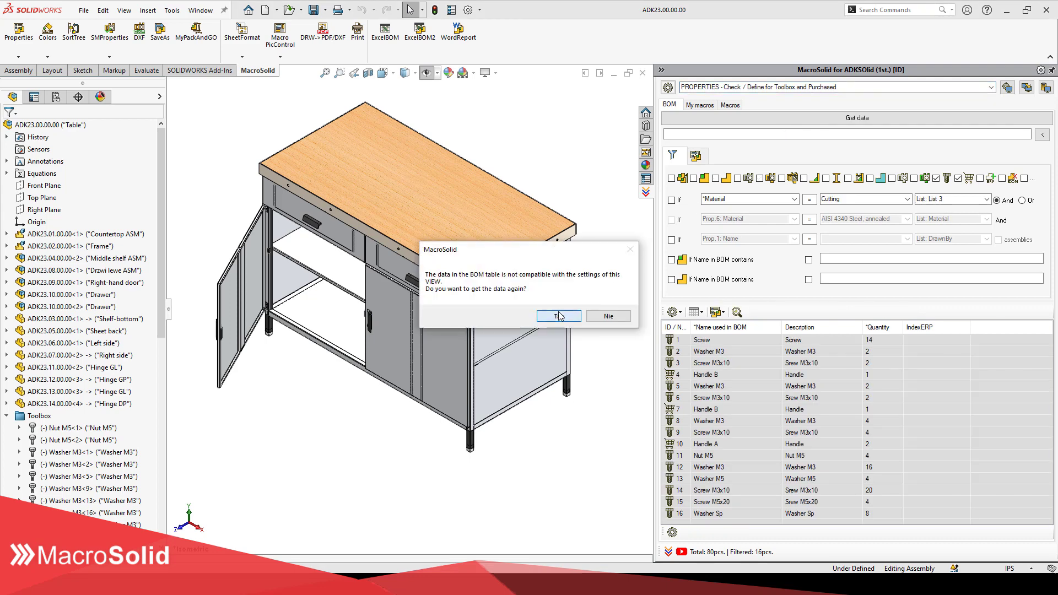
{"action": "left_click", "coordinate": [729, 376]}
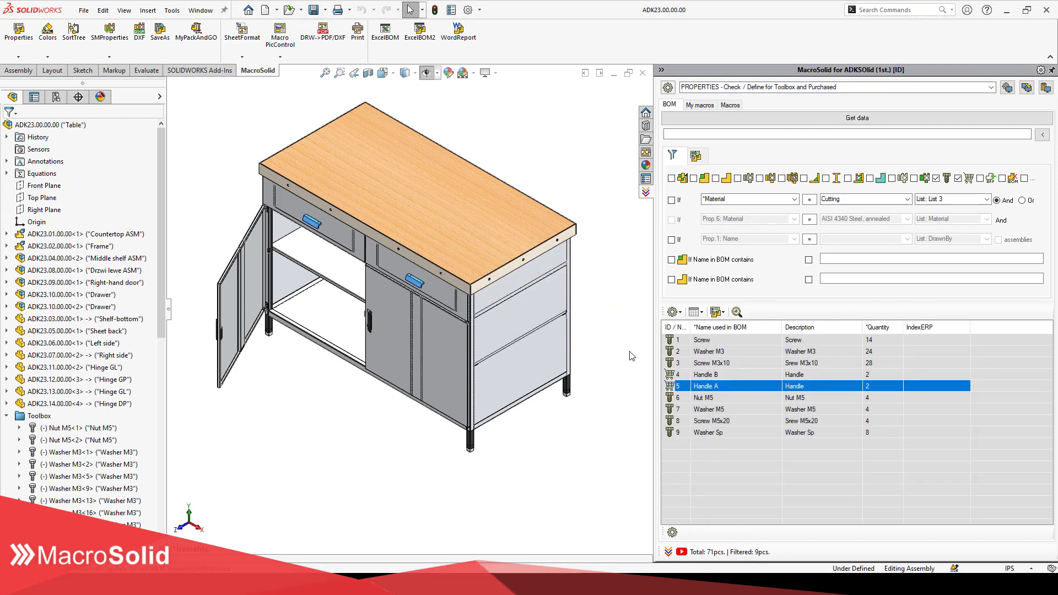
Set IndexERP as the property for merging BOM components
{"action": "right_click", "coordinate": [723, 120]}
{"action": "mouse_move", "coordinate": [766, 160]}
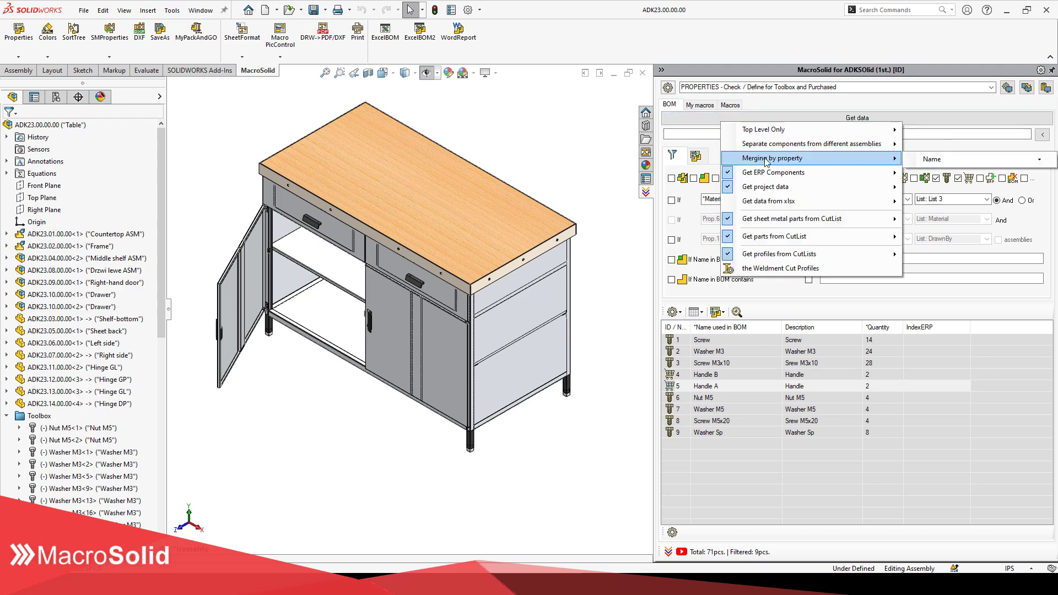
{"action": "left_click", "coordinate": [1040, 159]}
{"action": "scroll", "coordinate": [961, 249], "scroll_direction": "down", "scroll_amount": 1}
{"action": "left_click", "coordinate": [959, 246]}
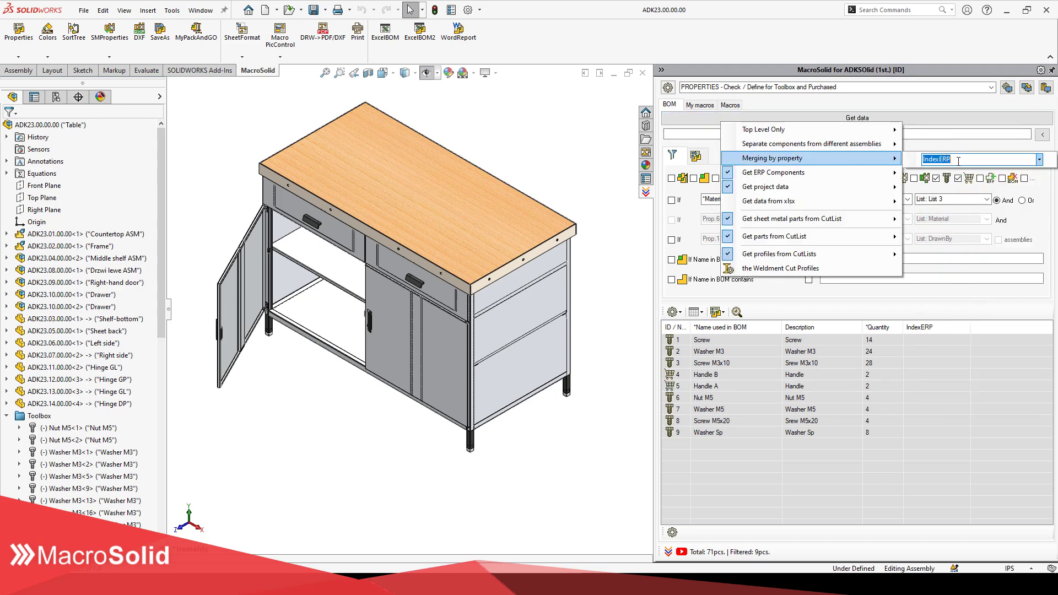
Set the IndexERP of both Handle B and Handle A to ADK12345
{"action": "left_click", "coordinate": [924, 375]}
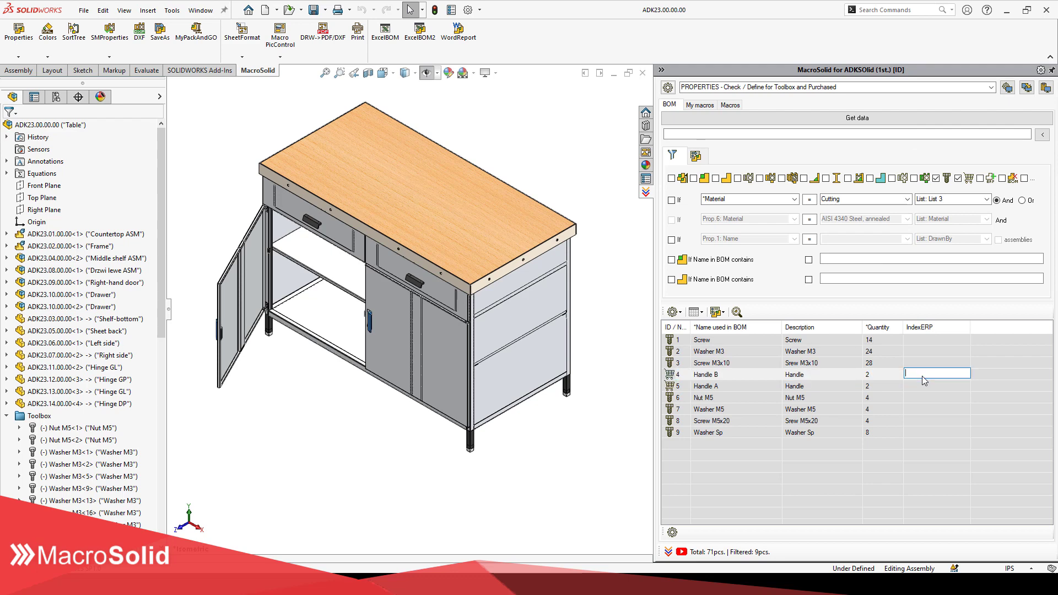
{"action": "type", "text": "123456"}
{"action": "left_click", "coordinate": [930, 387]}
{"action": "type", "text": "ADK12345"}
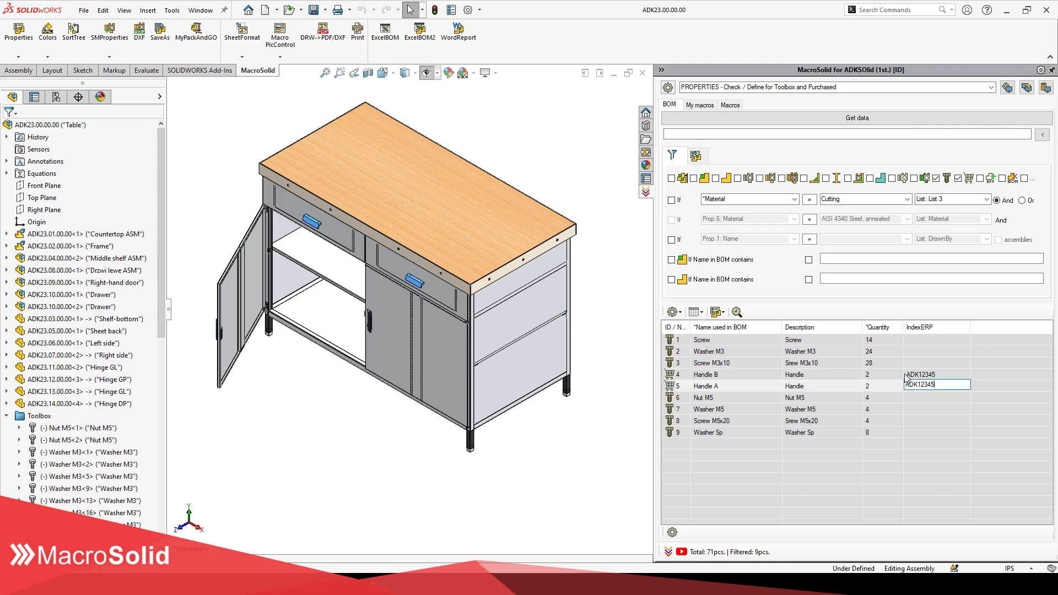
{"action": "key", "text": "Return"}
Enable Merging by property with IndexERP and get the assembly data again
{"action": "left_click", "coordinate": [913, 120]}
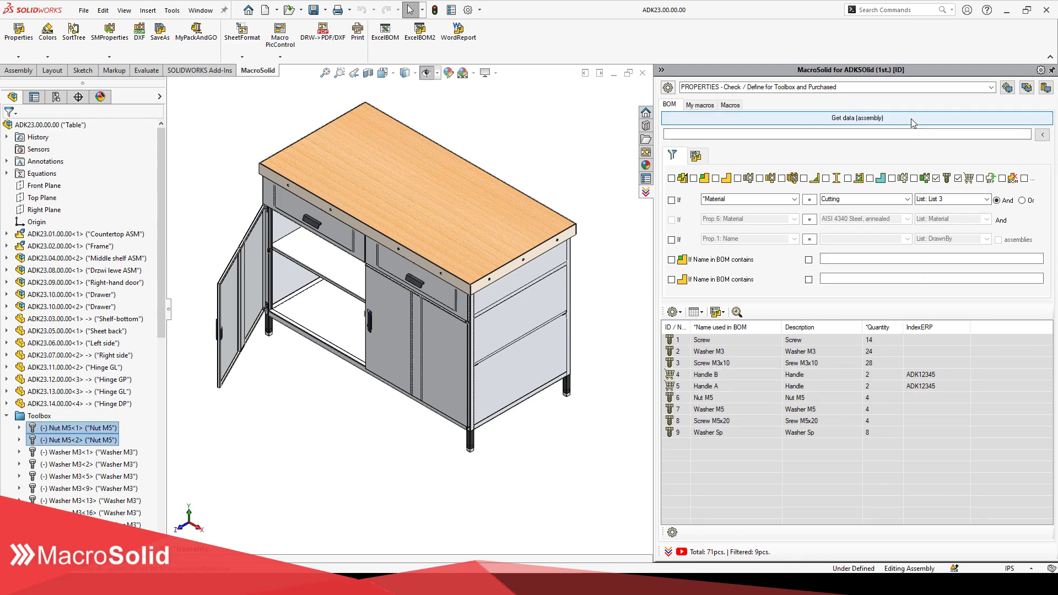
{"action": "right_click", "coordinate": [912, 121]}
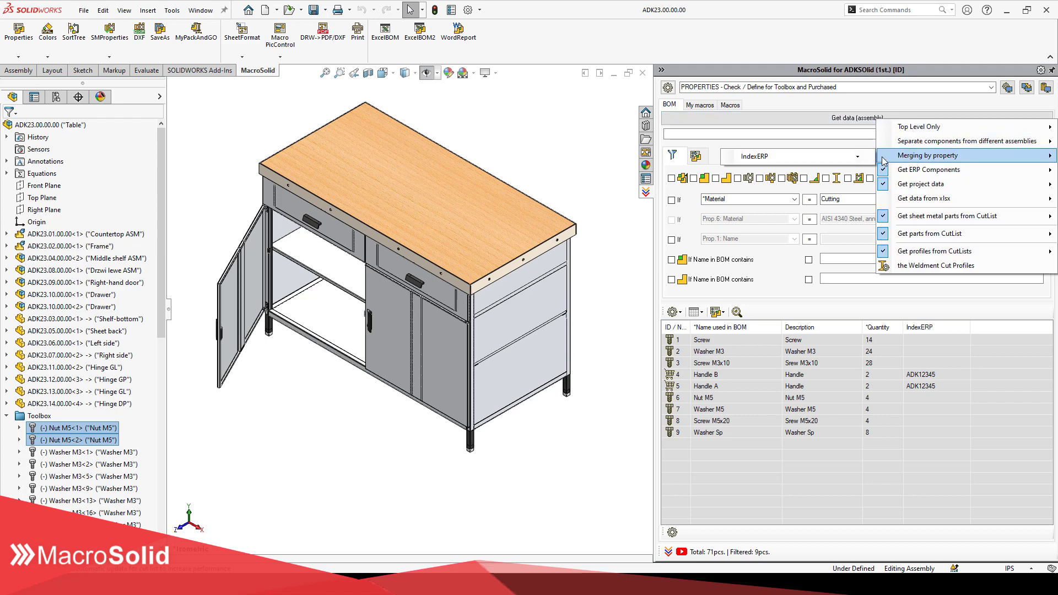
{"action": "left_click", "coordinate": [910, 156]}
{"action": "left_click", "coordinate": [861, 120]}
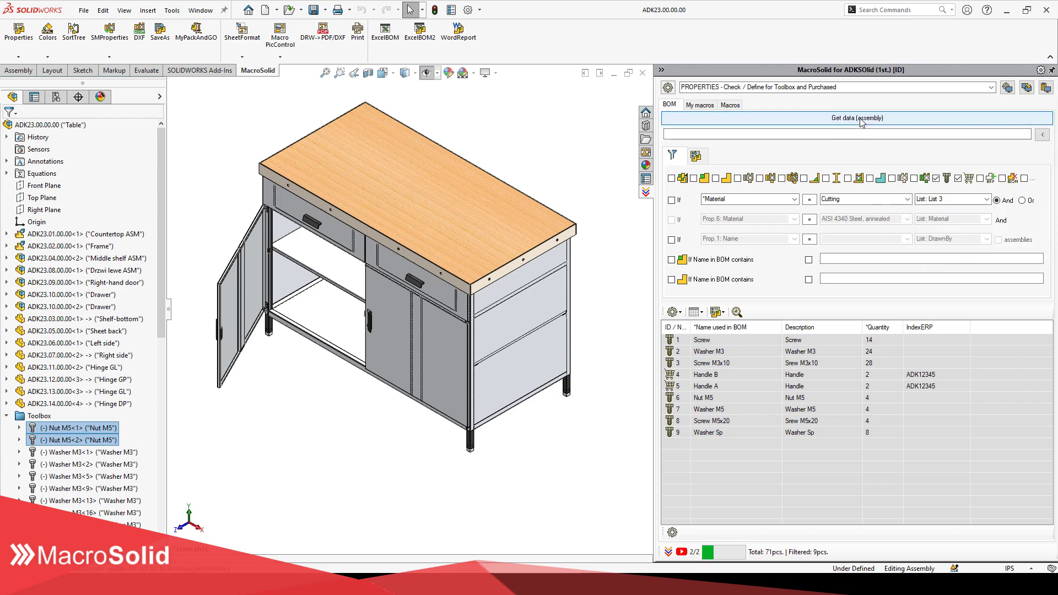
Check the merged Handle B entry in the model and make the ERP components tool available for the BOM list
{"action": "left_click", "coordinate": [772, 378]}
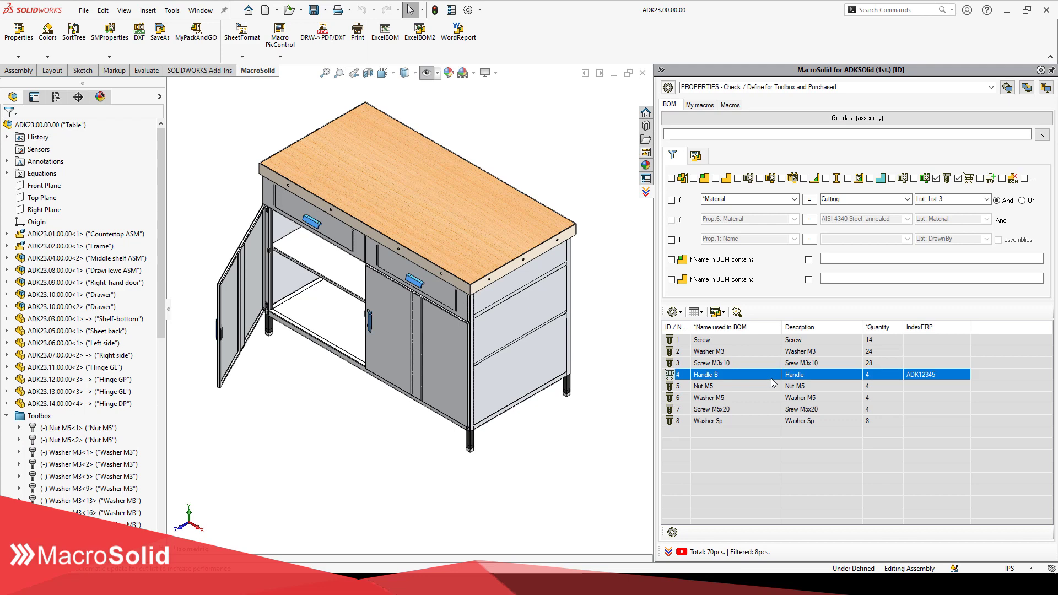
{"action": "left_click", "coordinate": [673, 312]}
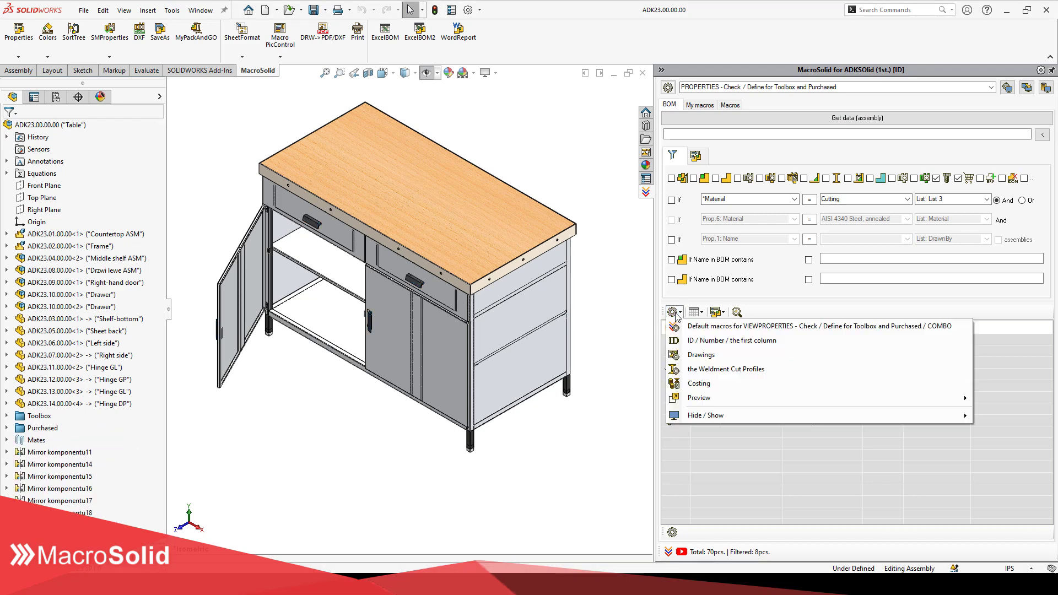
{"action": "left_click", "coordinate": [676, 307]}
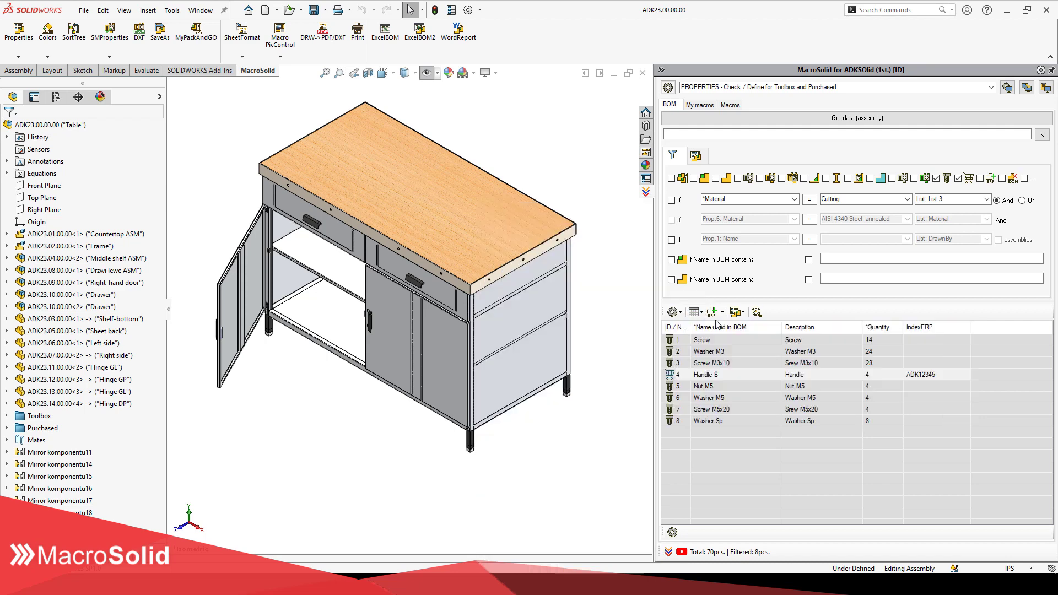
Add Tape ZK23 with a quantity of 3 to the assembly's ERP components
{"action": "left_click", "coordinate": [712, 311]}
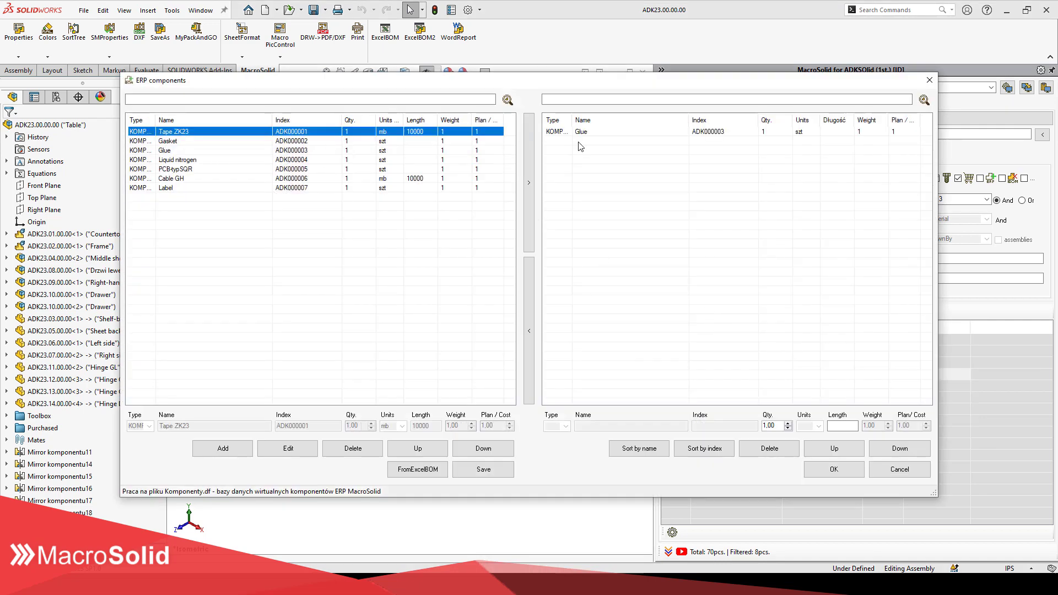
{"action": "left_click", "coordinate": [529, 182]}
{"action": "left_click", "coordinate": [623, 142]}
{"action": "left_click", "coordinate": [834, 469]}
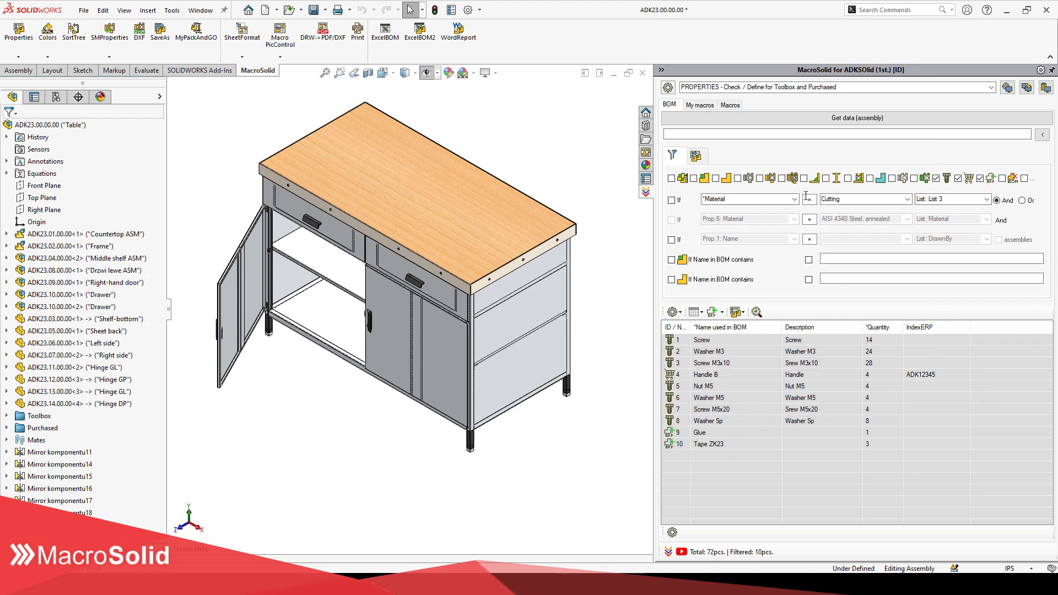
Enable Get ERP Components and Get project data in the assembly's data options
{"action": "right_click", "coordinate": [818, 118]}
{"action": "left_click", "coordinate": [832, 176]}
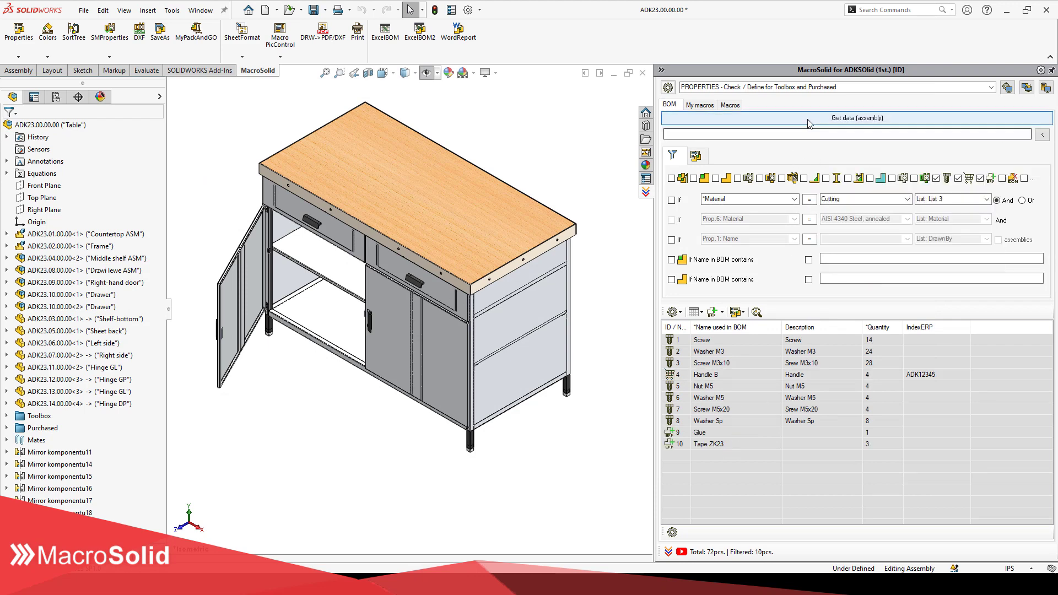
{"action": "right_click", "coordinate": [820, 118]}
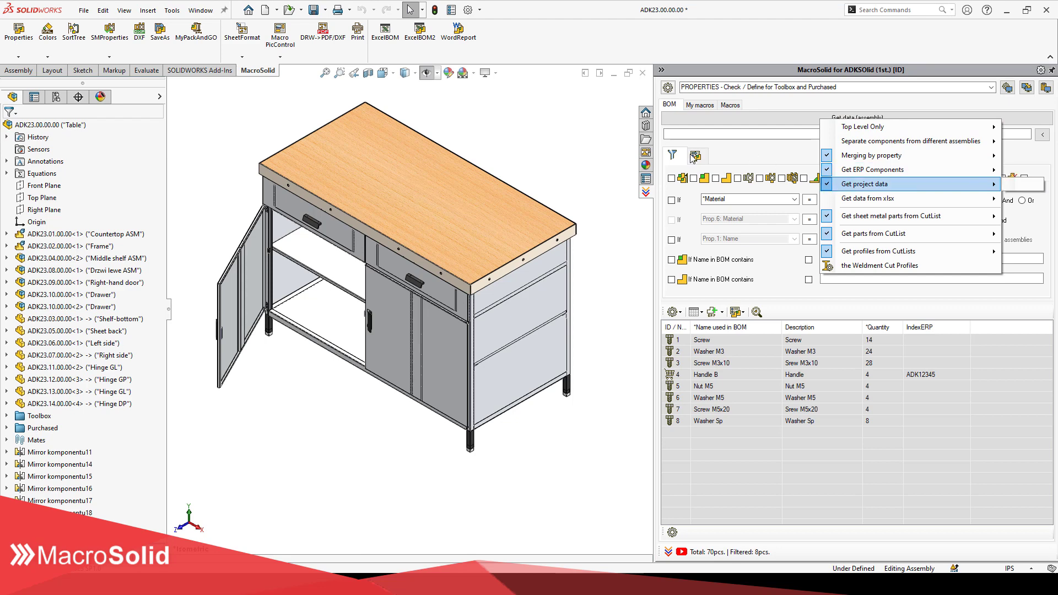
{"action": "left_click", "coordinate": [831, 186]}
Compare the project data fields with the table assembly's custom properties
{"action": "left_click", "coordinate": [679, 158]}
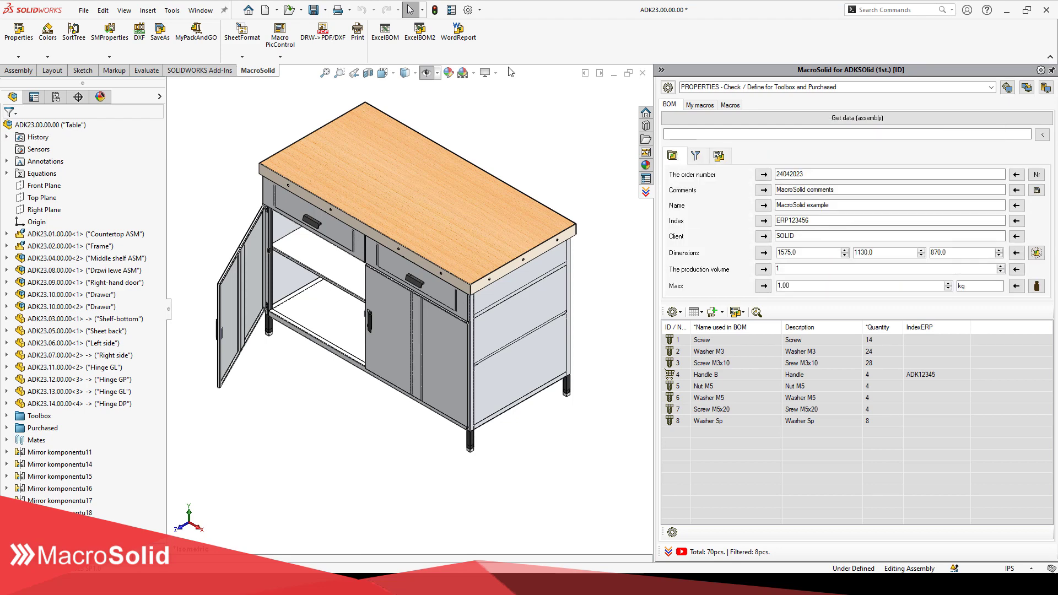
{"action": "left_click", "coordinate": [452, 10]}
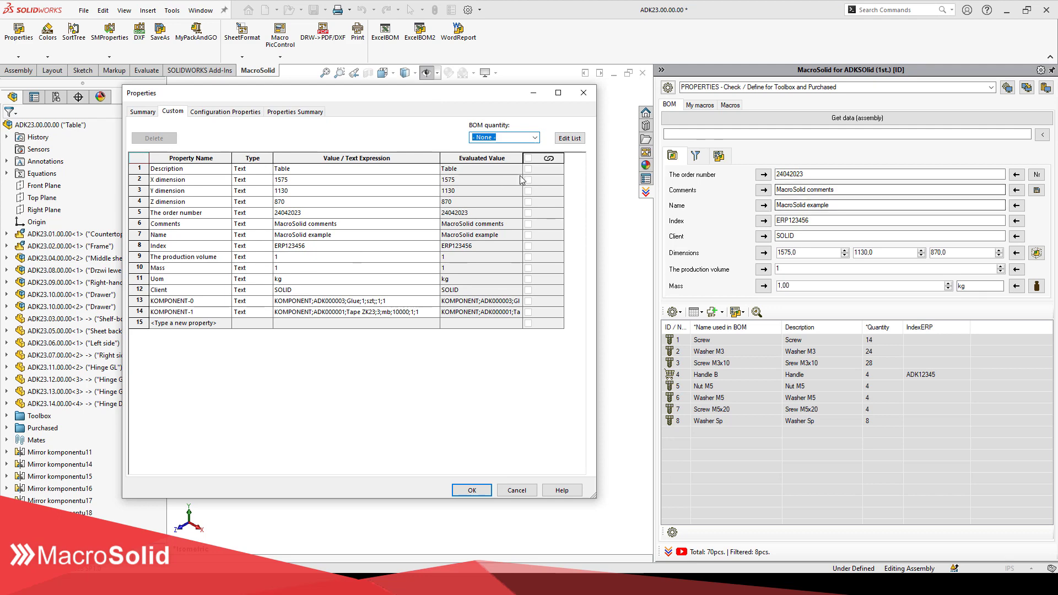
{"action": "left_click", "coordinate": [586, 90]}
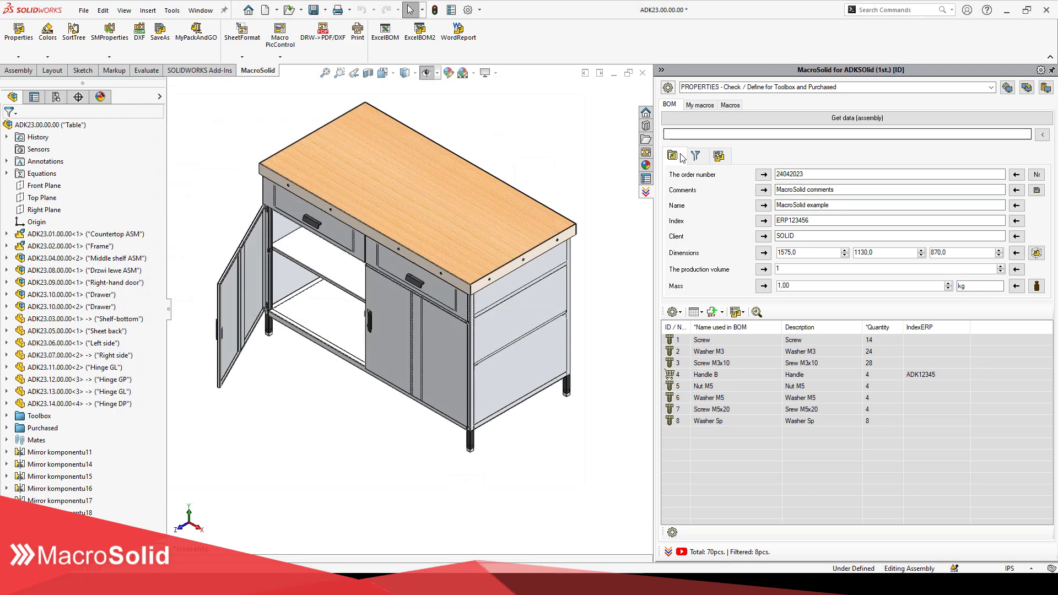
Hide the project data fields and bring up the Get data from xlsx option
{"action": "right_click", "coordinate": [681, 154]}
{"action": "left_click", "coordinate": [685, 164]}
{"action": "right_click", "coordinate": [765, 118]}
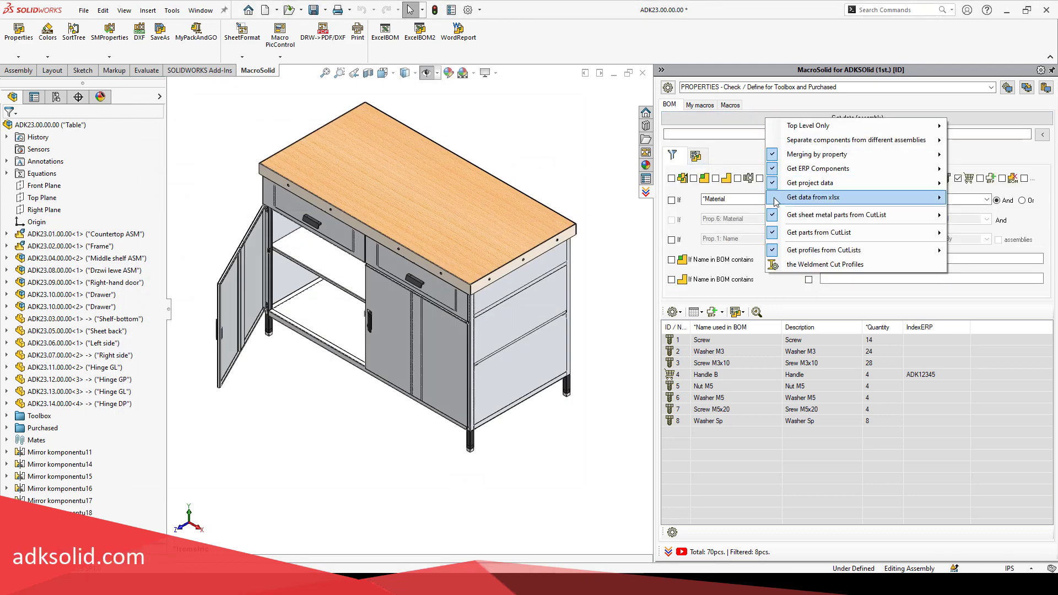
{"action": "mouse_move", "coordinate": [774, 200]}
Add the *Index ERP column to the BOM list
{"action": "left_click", "coordinate": [696, 312]}
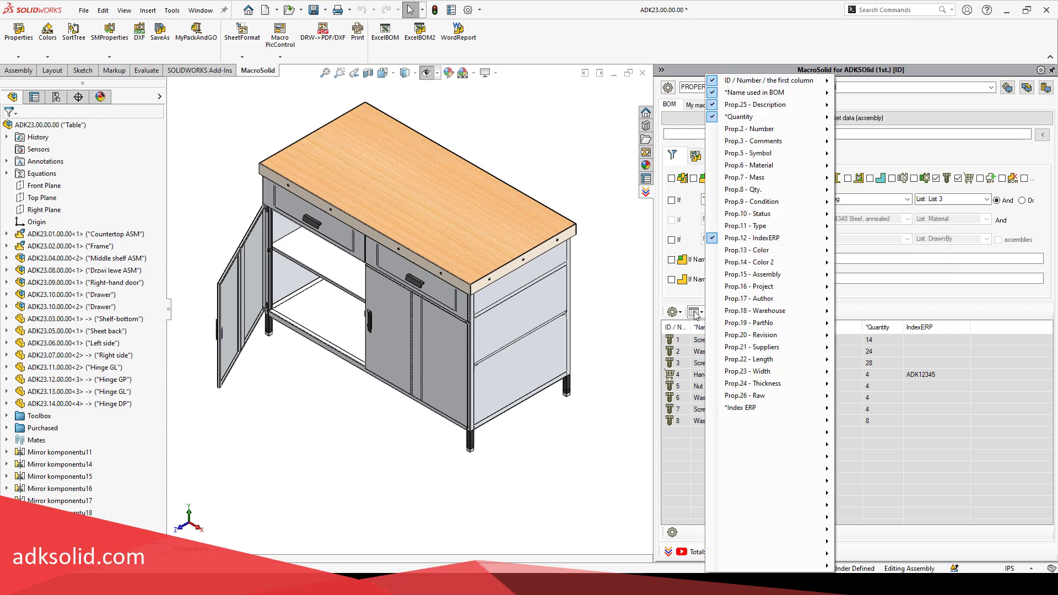
{"action": "mouse_move", "coordinate": [727, 410]}
{"action": "left_click", "coordinate": [998, 337]}
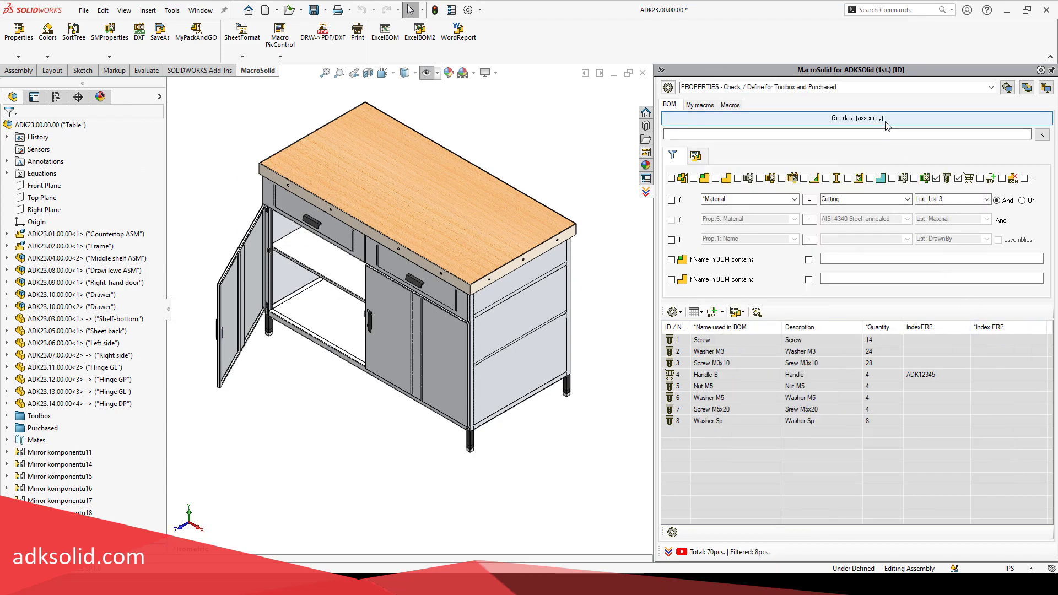
{"action": "left_click", "coordinate": [662, 585]}
{"action": "scroll", "coordinate": [563, 303], "scroll_direction": "down", "scroll_amount": 17}
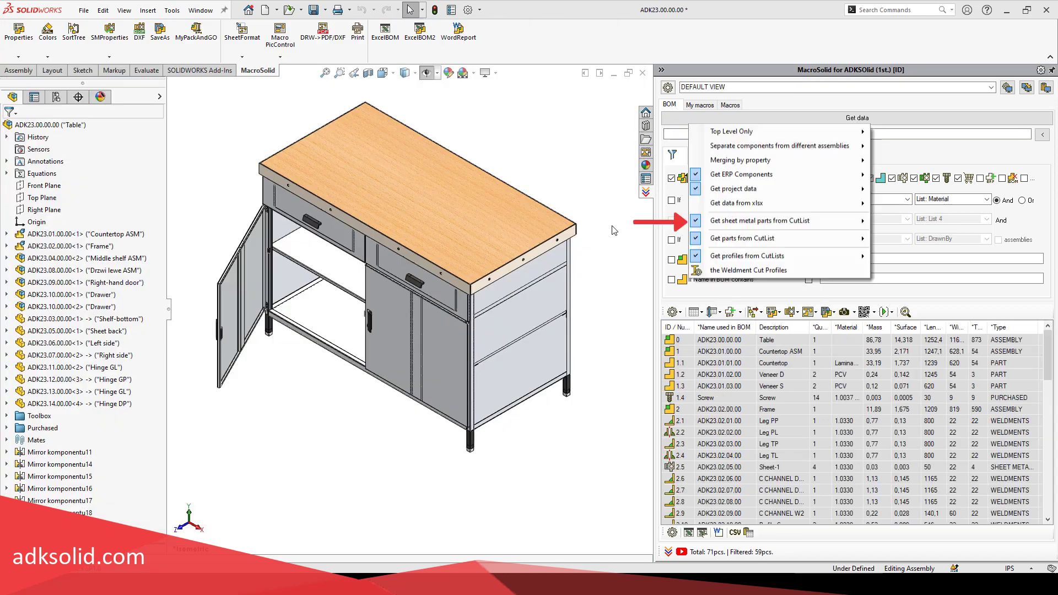
Open the frame's rear leg part ADK23.02.03.00 from the table assembly
{"action": "left_click", "coordinate": [569, 369]}
{"action": "left_click", "coordinate": [600, 326]}
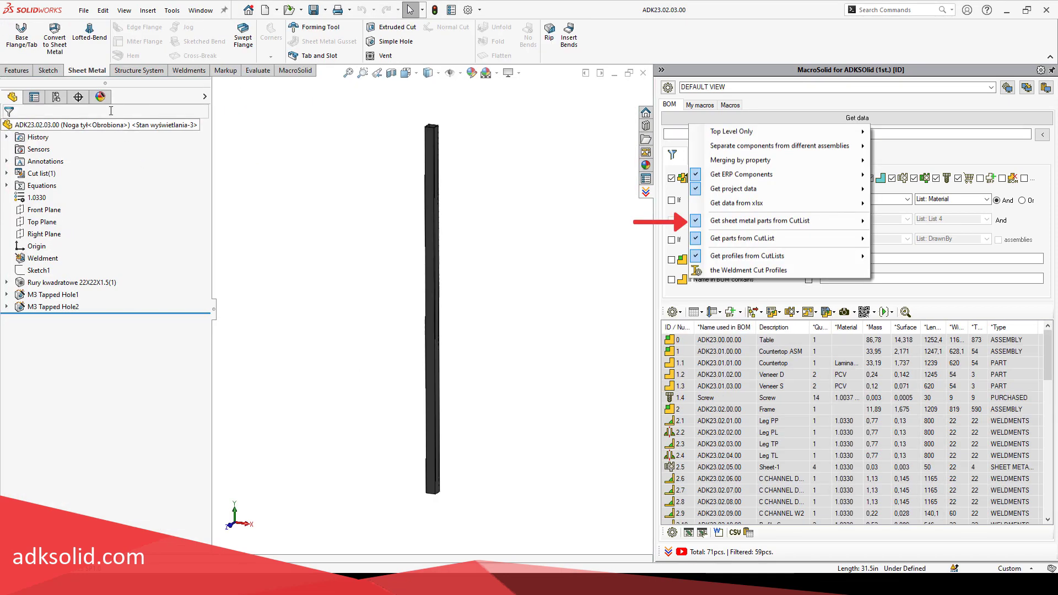
Sketch a rectangle 18 mm wide and 25 mm high on the leg's side face for a Base Flange
{"action": "left_click", "coordinate": [22, 36]}
{"action": "left_click", "coordinate": [432, 375]}
{"action": "key", "text": "s"}
{"action": "left_click", "coordinate": [368, 339]}
{"action": "type", "text": "25"}
{"action": "key", "text": "Return"}
{"action": "left_click", "coordinate": [363, 261]}
{"action": "left_click", "coordinate": [365, 237]}
{"action": "type", "text": "18"}
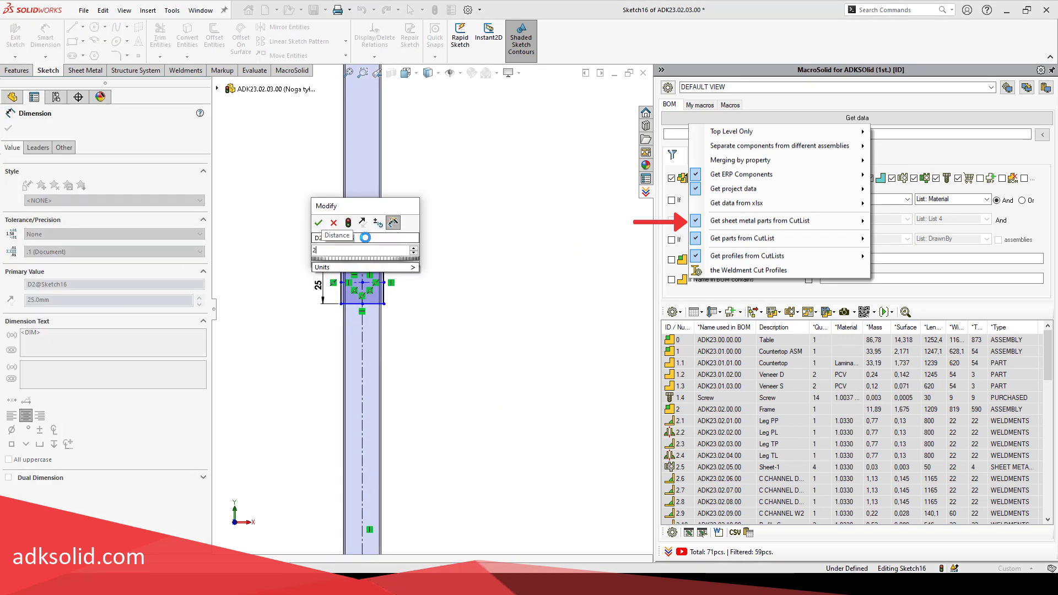
{"action": "key", "text": "Return"}
{"action": "left_click", "coordinate": [321, 440]}
{"action": "key", "text": "Return"}
Finish the base flange and add a 25 mm Edge Flange at 90 degrees along its upper edge
{"action": "left_click", "coordinate": [15, 36]}
{"action": "left_click", "coordinate": [9, 127]}
{"action": "left_click", "coordinate": [138, 27]}
{"action": "left_click", "coordinate": [355, 265]}
{"action": "left_click", "coordinate": [319, 276]}
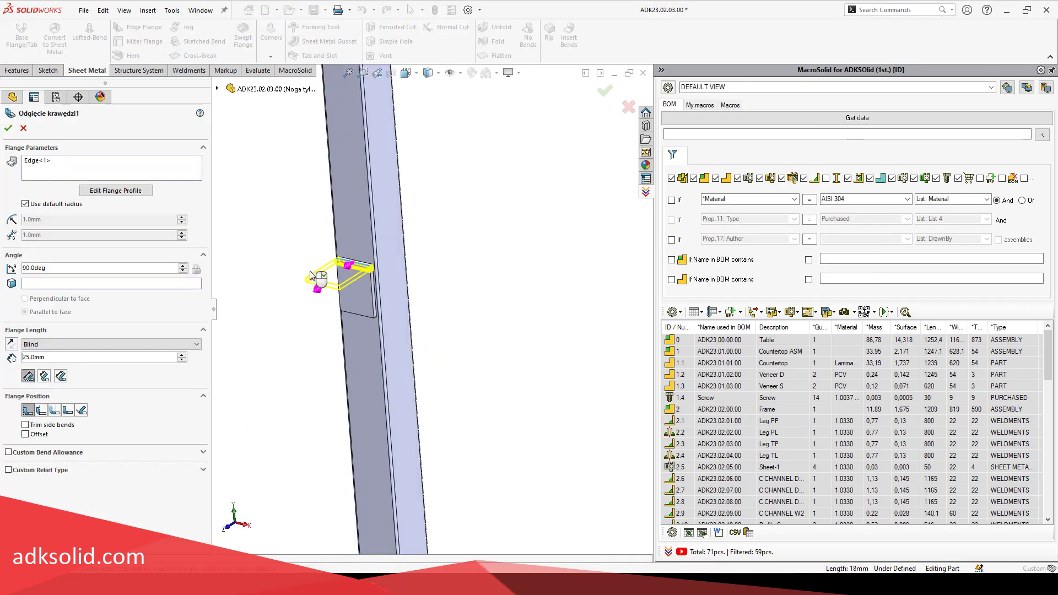
{"action": "left_click", "coordinate": [8, 128]}
Get the leg part's BOM data and include profiles in the listed component types
{"action": "left_click", "coordinate": [736, 122]}
{"action": "left_click", "coordinate": [825, 178]}
Sketch a rectangle on the leg's top end, as wide as the tube and extending past one side
{"action": "scroll", "coordinate": [397, 204], "scroll_direction": "down", "scroll_amount": 5}
{"action": "left_click", "coordinate": [399, 204]}
{"action": "key", "text": "s"}
{"action": "left_click", "coordinate": [339, 232]}
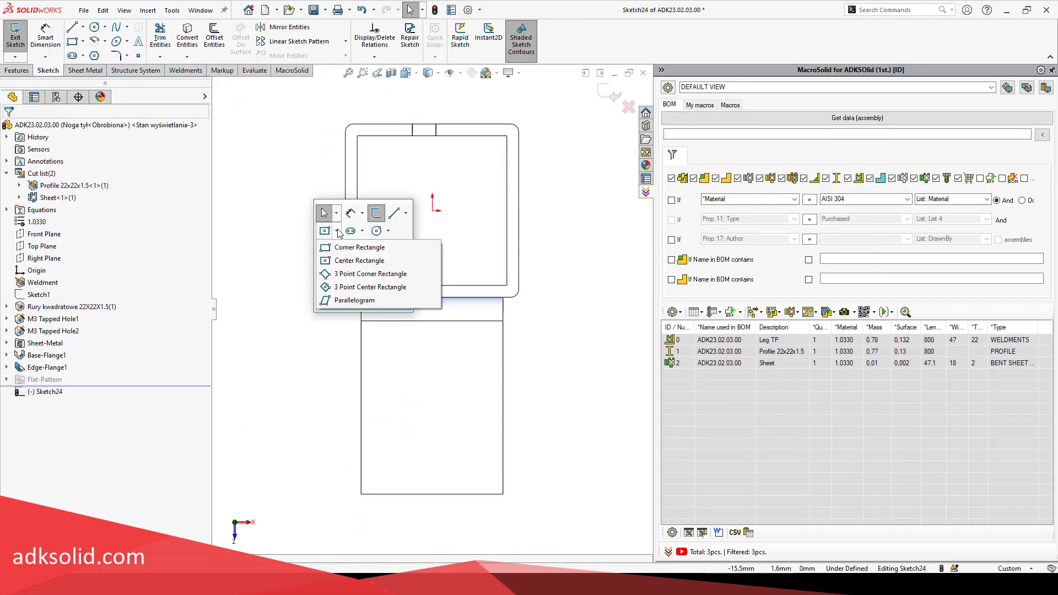
{"action": "left_click", "coordinate": [360, 184]}
{"action": "left_click", "coordinate": [389, 149], "text": "ctrl"}
{"action": "scroll", "coordinate": [390, 153], "scroll_direction": "up", "scroll_amount": 5}
{"action": "left_click", "coordinate": [401, 243]}
{"action": "left_click", "coordinate": [594, 517]}
Set the length of the rectangle on the leg's top end to 50 mm
{"action": "key", "text": "s"}
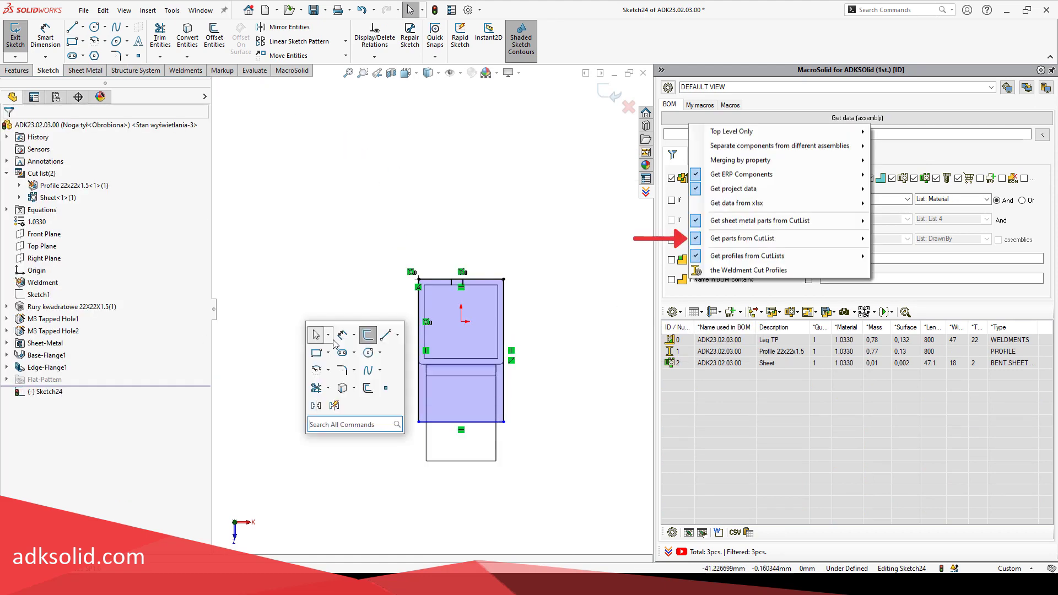
{"action": "left_click", "coordinate": [369, 338]}
{"action": "left_click", "coordinate": [419, 347]}
{"action": "left_click", "coordinate": [397, 346]}
{"action": "type", "text": "50"}
{"action": "key", "text": "Return"}
Create a 4 mm thick Base Flange from the rectangle and get the part's BOM data again
{"action": "left_click", "coordinate": [85, 72]}
{"action": "left_click", "coordinate": [22, 36]}
{"action": "left_click", "coordinate": [9, 160]}
{"action": "type", "text": "4"}
{"action": "left_click", "coordinate": [8, 128]}
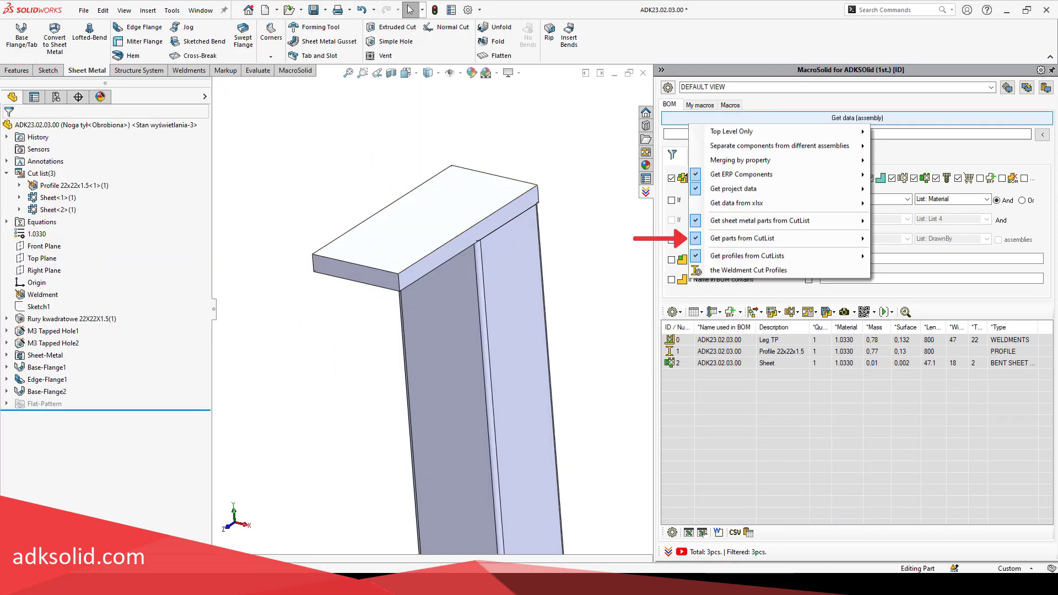
{"action": "left_click", "coordinate": [771, 119]}
Set up an internal End Cap on the leg's bottom end face with a thickness of 20 mm
{"action": "scroll", "coordinate": [532, 399], "scroll_direction": "up", "scroll_amount": 5}
{"action": "left_click", "coordinate": [189, 71]}
{"action": "left_click", "coordinate": [198, 27]}
{"action": "scroll", "coordinate": [436, 505], "scroll_direction": "down", "scroll_amount": 5}
{"action": "left_click", "coordinate": [331, 411]}
{"action": "left_click", "coordinate": [59, 199]}
{"action": "left_click", "coordinate": [136, 238]}
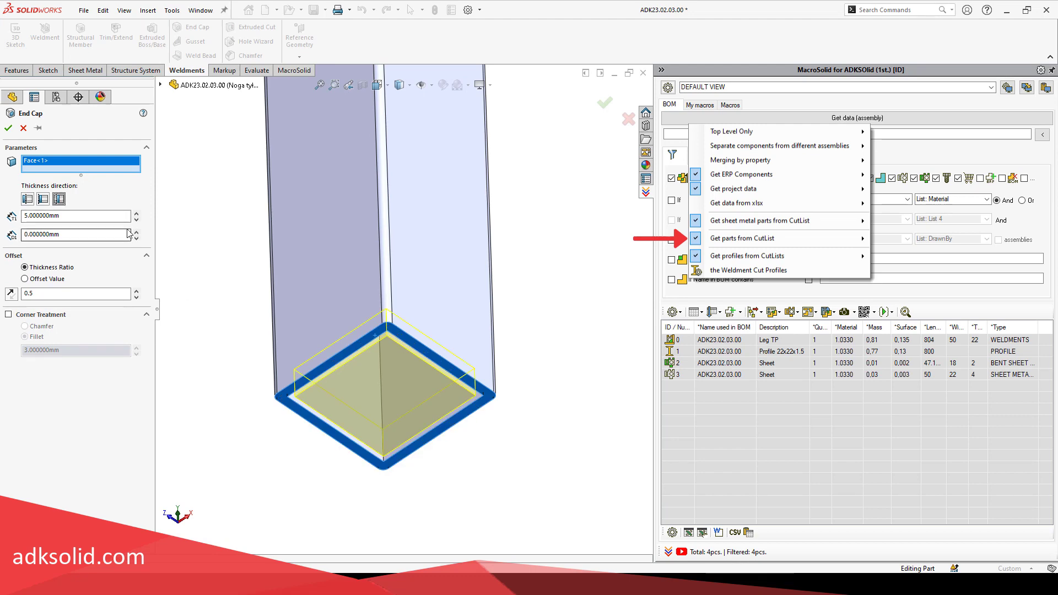
{"action": "double_click", "coordinate": [136, 213]}
{"action": "middle_click_drag", "start_coordinate": [441, 430], "coordinate": [485, 510]}
{"action": "double_click", "coordinate": [82, 217]}
{"action": "type", "text": "20"}
Give the end cap a thickness ratio of 0.1 and 1 mm filleted corners, and create it
{"action": "left_click", "coordinate": [8, 315]}
{"action": "middle_click_drag", "start_coordinate": [441, 469], "coordinate": [406, 406]}
{"action": "double_click", "coordinate": [136, 298]}
{"action": "double_click", "coordinate": [136, 298]}
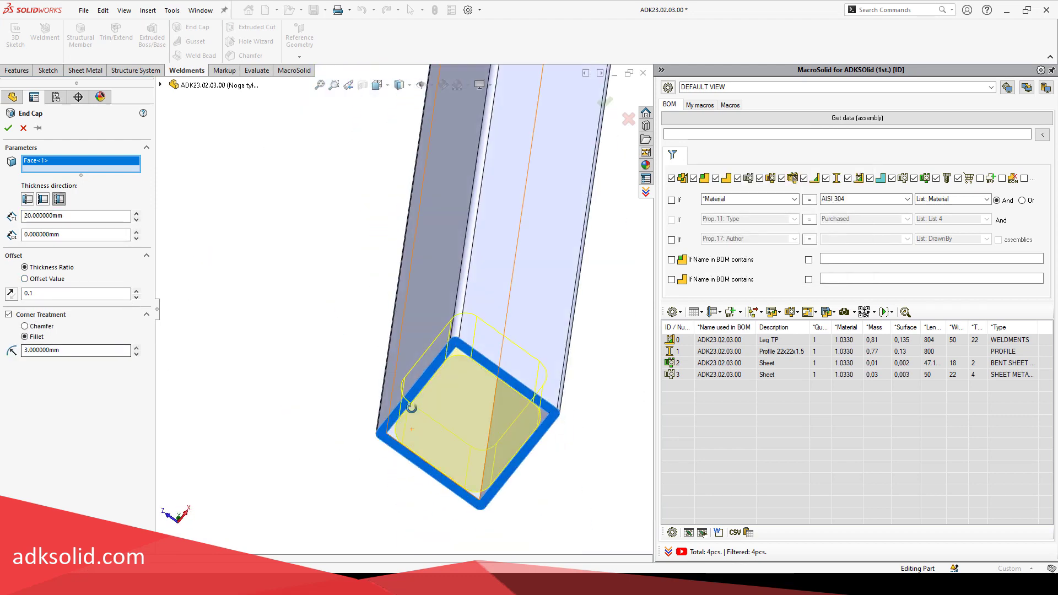
{"action": "double_click", "coordinate": [53, 352]}
{"action": "type", "text": "1"}
{"action": "left_click", "coordinate": [8, 128]}
Place an ISO tapped hole on the end cap's outer face with the Hole Wizard
{"action": "left_click", "coordinate": [466, 420]}
{"action": "left_click", "coordinate": [18, 70]}
{"action": "left_click", "coordinate": [192, 36]}
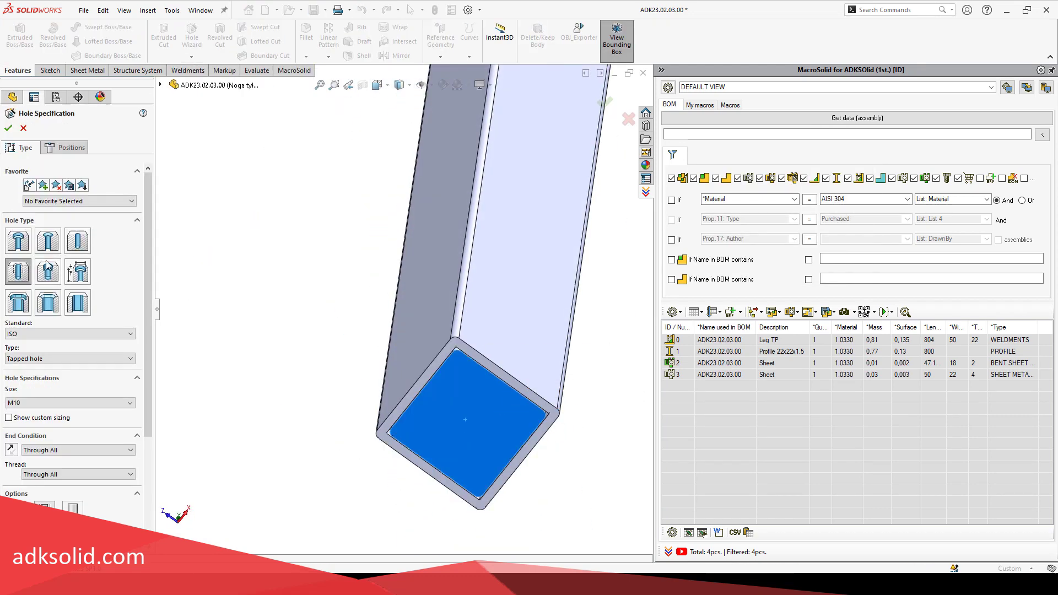
{"action": "left_click", "coordinate": [65, 148]}
{"action": "left_click", "coordinate": [404, 200]}
Set the tapped hole in the end cap to size M8 with a blind depth of 20 mm
{"action": "left_click", "coordinate": [20, 148]}
{"action": "left_click", "coordinate": [57, 404]}
{"action": "left_click", "coordinate": [56, 449]}
{"action": "left_click", "coordinate": [111, 451]}
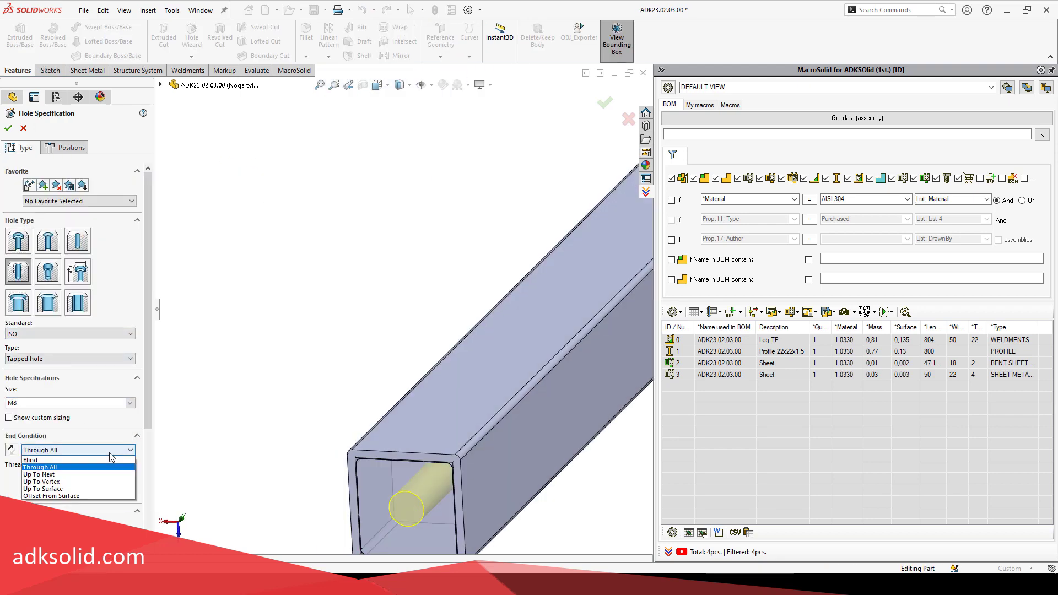
{"action": "left_click", "coordinate": [108, 459]}
{"action": "left_click", "coordinate": [116, 467]}
{"action": "double_click", "coordinate": [66, 464]}
{"action": "type", "text": "15"}
{"action": "scroll", "coordinate": [405, 402], "scroll_direction": "up", "scroll_amount": 4}
{"action": "scroll", "coordinate": [405, 413], "scroll_direction": "down", "scroll_amount": 3}
{"action": "double_click", "coordinate": [58, 464]}
{"action": "type", "text": "20"}
{"action": "left_click", "coordinate": [8, 128]}
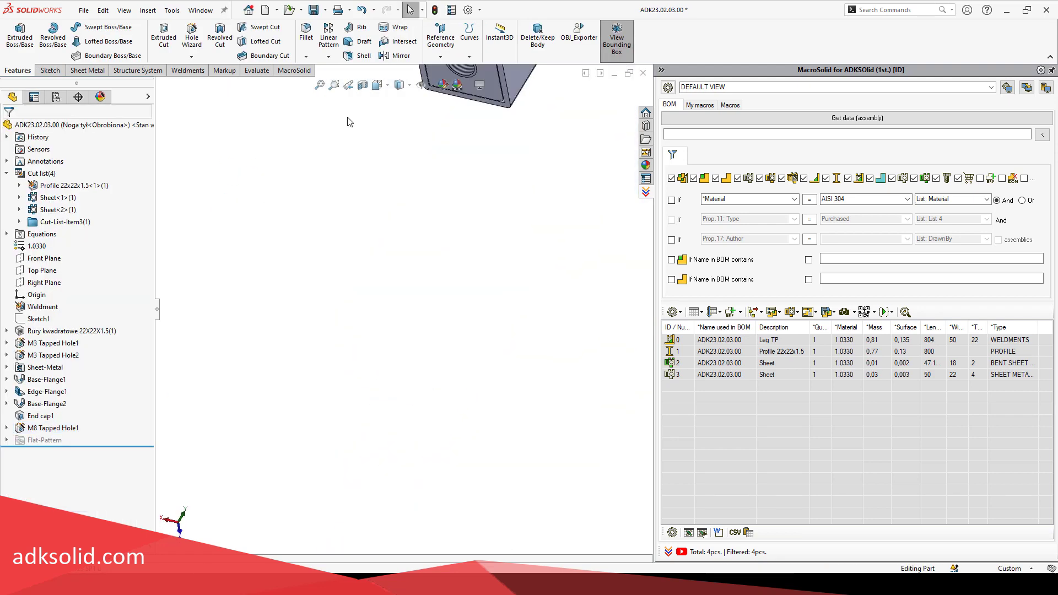
Examine the end cap and its tapped hole in a section view and look into its cut list item
{"action": "middle_click_drag", "start_coordinate": [350, 121], "coordinate": [386, 209]}
{"action": "left_click", "coordinate": [367, 85]}
{"action": "left_click", "coordinate": [8, 128]}
{"action": "middle_click_drag", "start_coordinate": [370, 275], "coordinate": [375, 320]}
{"action": "left_click", "coordinate": [20, 222]}
{"action": "left_click", "coordinate": [363, 86]}
Get the leg part's BOM data with the end cap included and save the part
{"action": "left_click", "coordinate": [771, 118]}
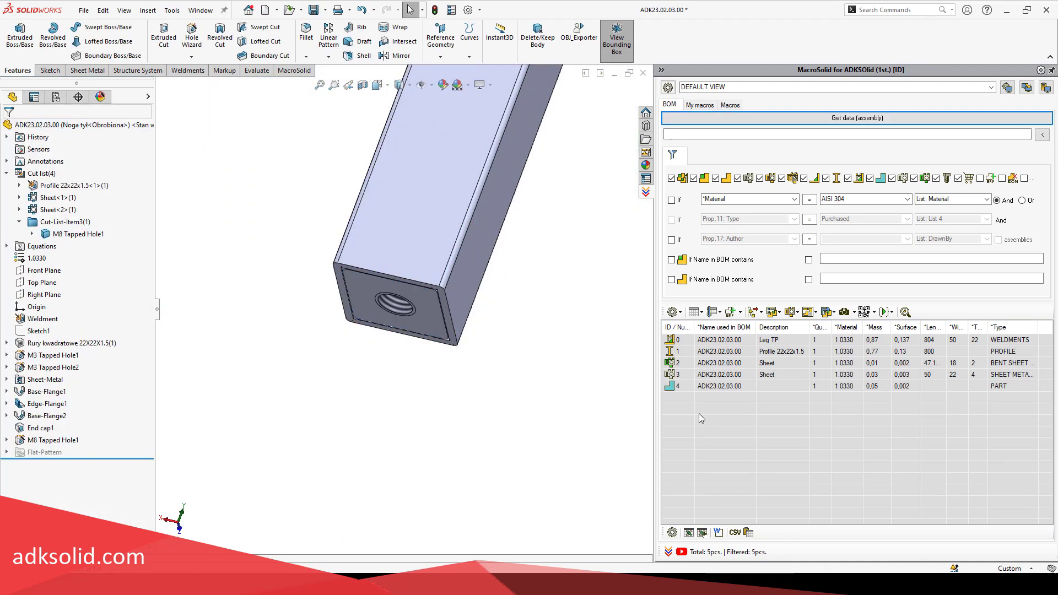
{"action": "key", "text": "f"}
{"action": "key", "text": "ctrl+s"}
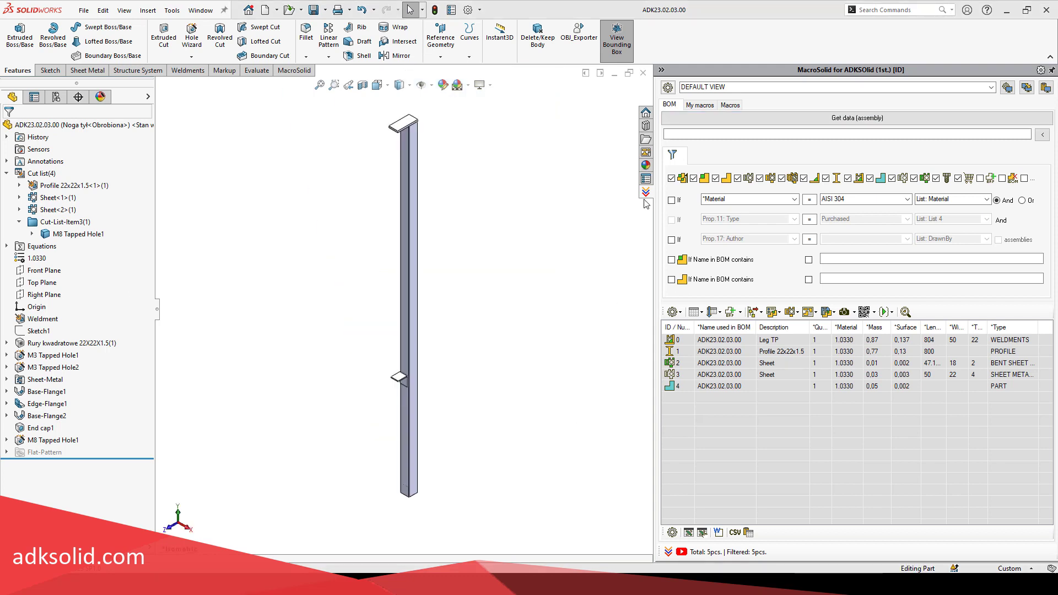
Review the Weldment Cut Profiles settings for profiles taken from the cut list
{"action": "right_click", "coordinate": [667, 120]}
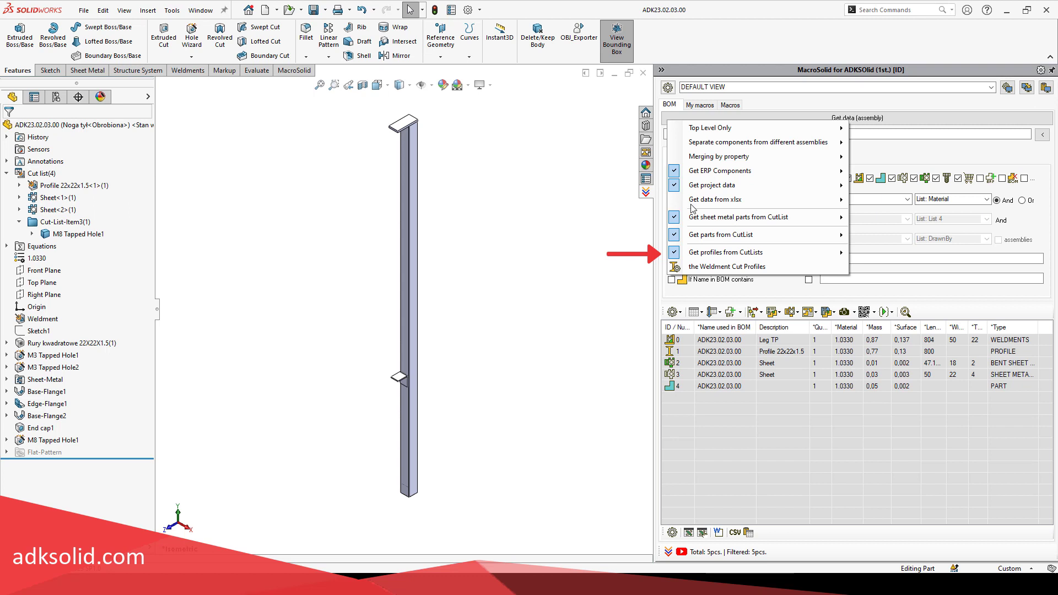
{"action": "left_click", "coordinate": [690, 266]}
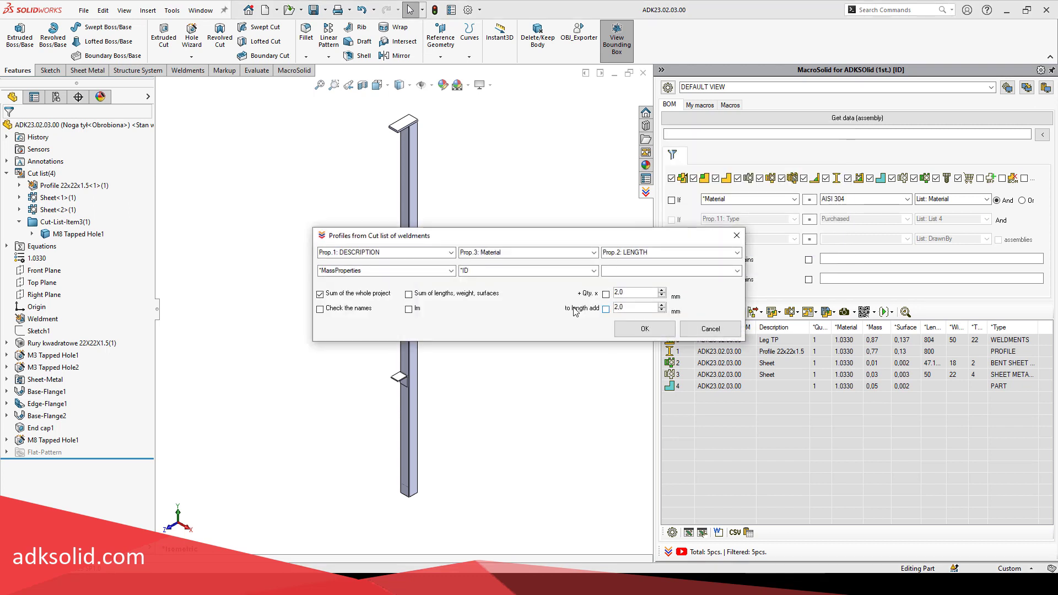
{"action": "left_click_drag", "start_coordinate": [575, 240], "coordinate": [574, 401]}
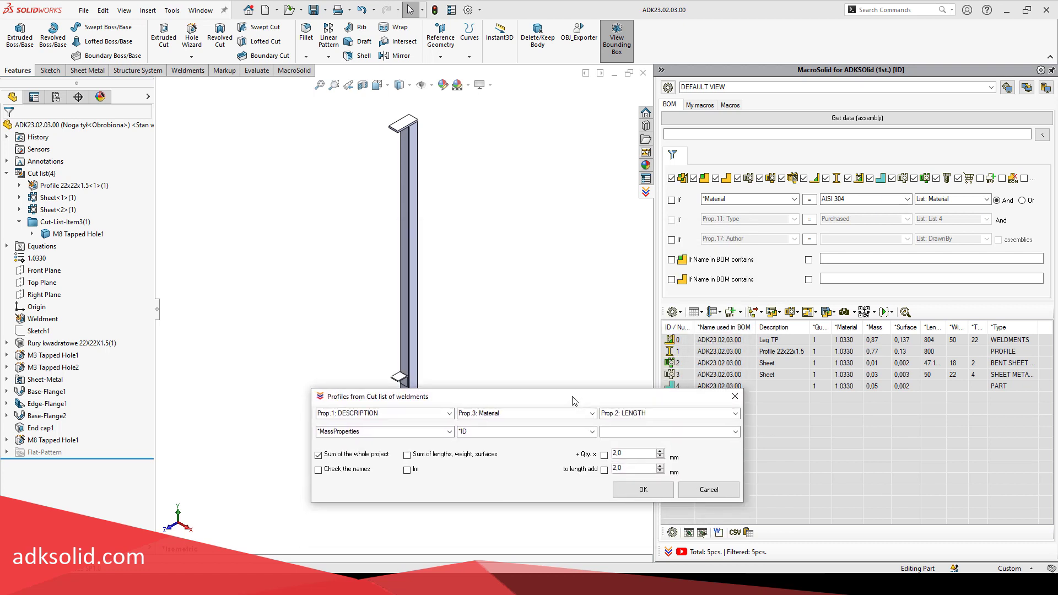
{"action": "left_click", "coordinate": [627, 491]}
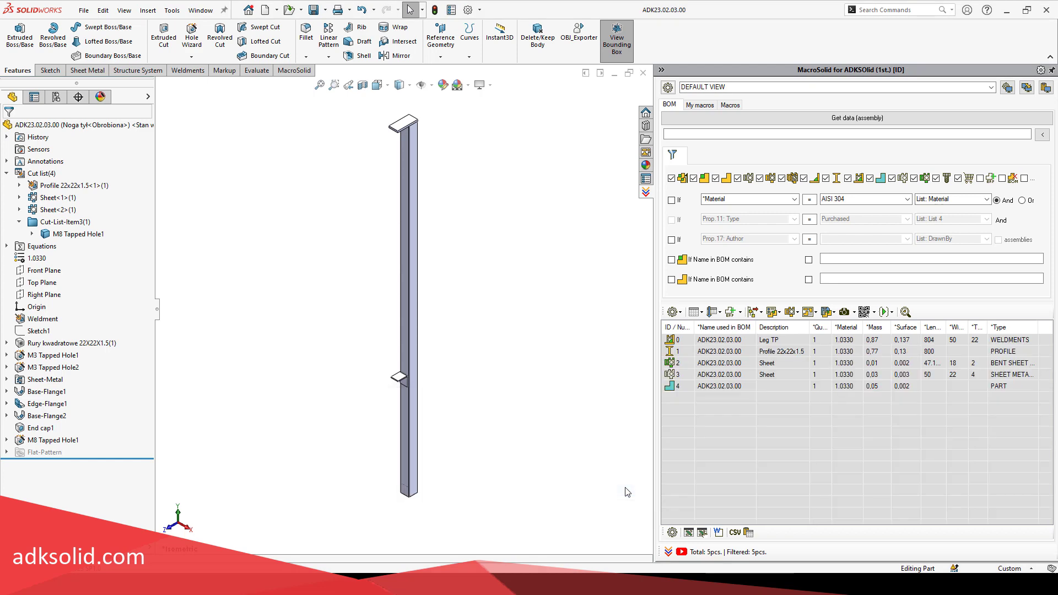
Close the leg part and get the BOM data of the table assembly
{"action": "left_click", "coordinate": [642, 72]}
{"action": "left_click", "coordinate": [778, 116]}
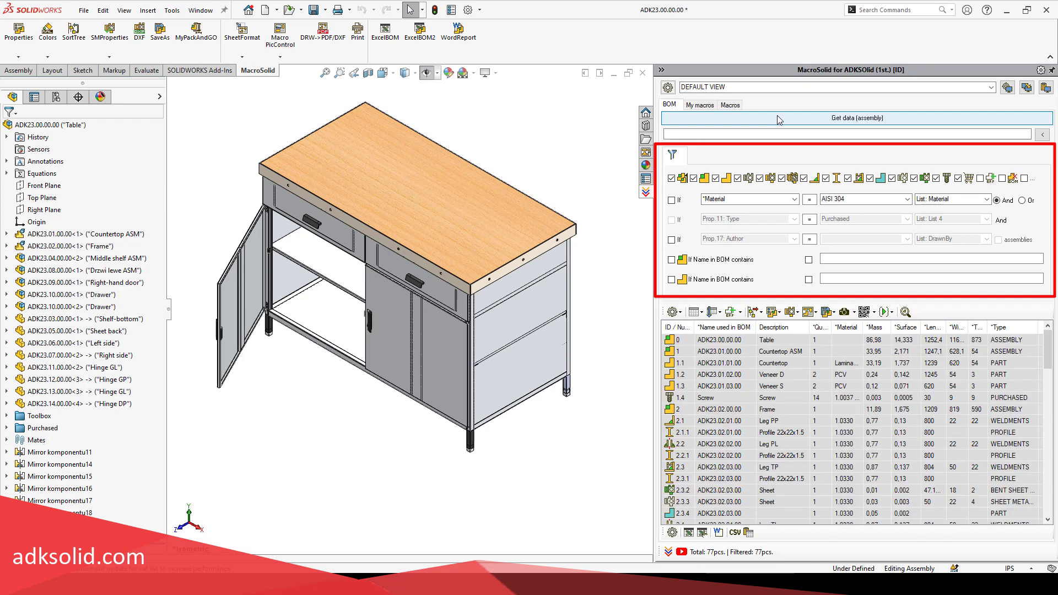
Exclude every component type from the BOM filter except the main assembly, from purchased items through to subassemblies
{"action": "left_click", "coordinate": [959, 178]}
{"action": "left_click", "coordinate": [937, 178]}
{"action": "left_click", "coordinate": [915, 178]}
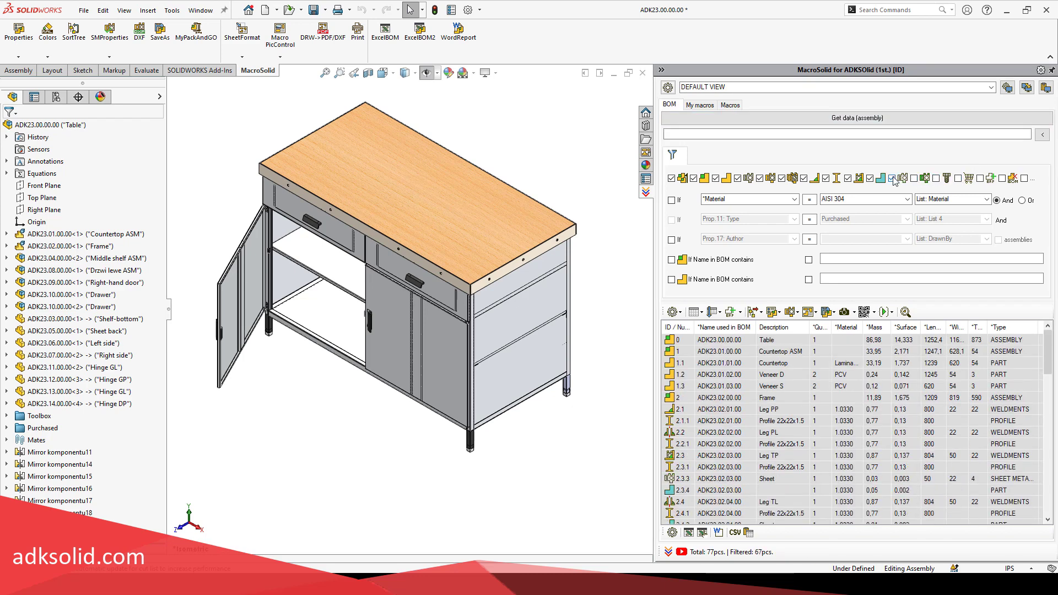
{"action": "left_click", "coordinate": [893, 177]}
{"action": "left_click", "coordinate": [871, 177]}
{"action": "left_click", "coordinate": [849, 177]}
{"action": "left_click", "coordinate": [827, 178]}
{"action": "left_click", "coordinate": [804, 178]}
{"action": "left_click", "coordinate": [782, 178]}
{"action": "left_click", "coordinate": [759, 177]}
{"action": "left_click", "coordinate": [738, 178]}
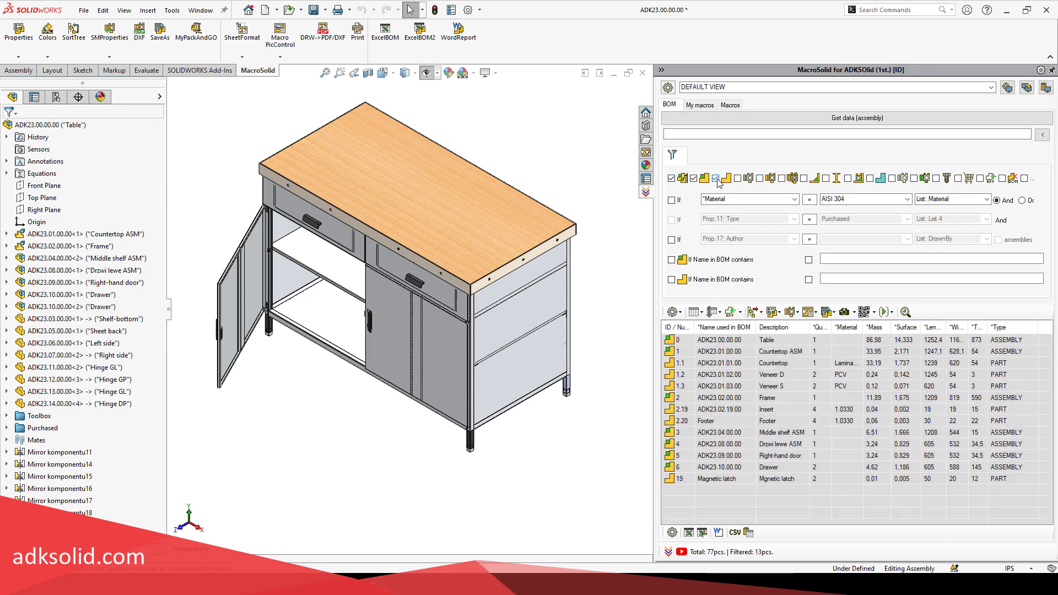
{"action": "left_click", "coordinate": [715, 178]}
{"action": "left_click", "coordinate": [693, 177]}
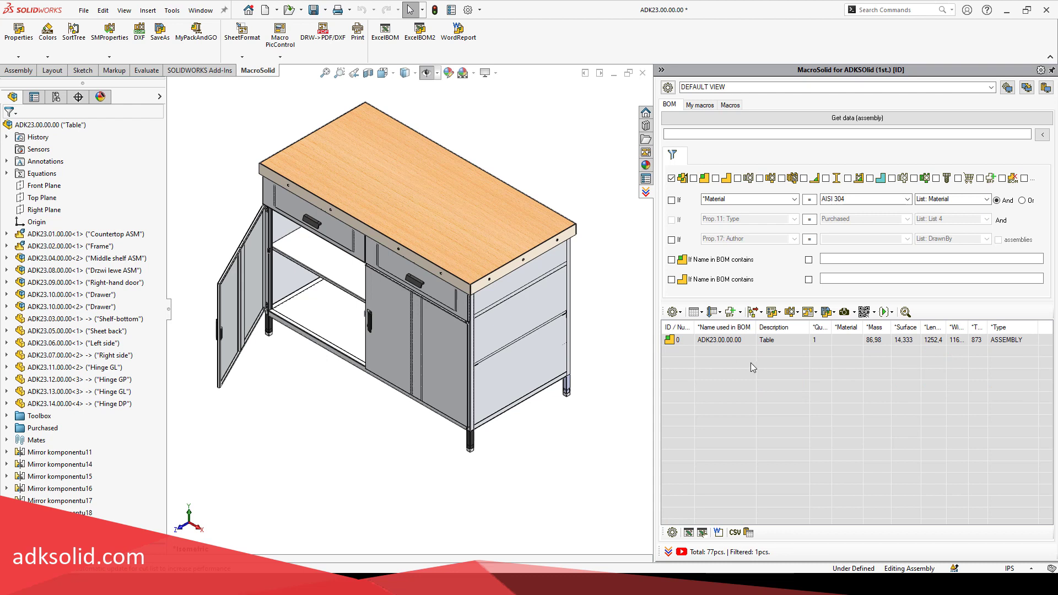
Toggle the main assembly type in the BOM filter, leave it excluded, and list only the subassemblies
{"action": "left_click", "coordinate": [672, 178]}
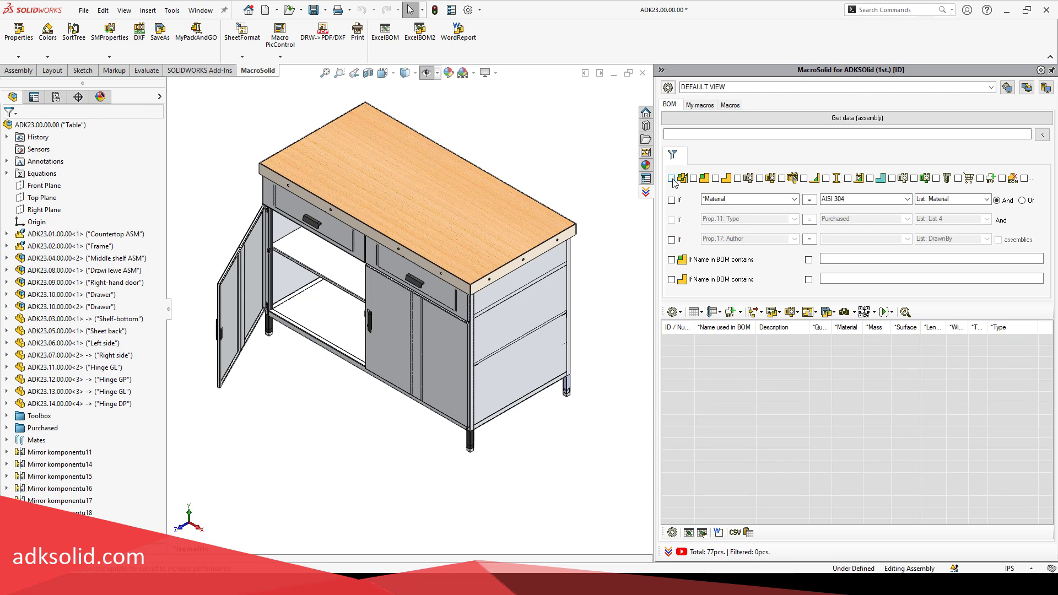
{"action": "left_click", "coordinate": [671, 178]}
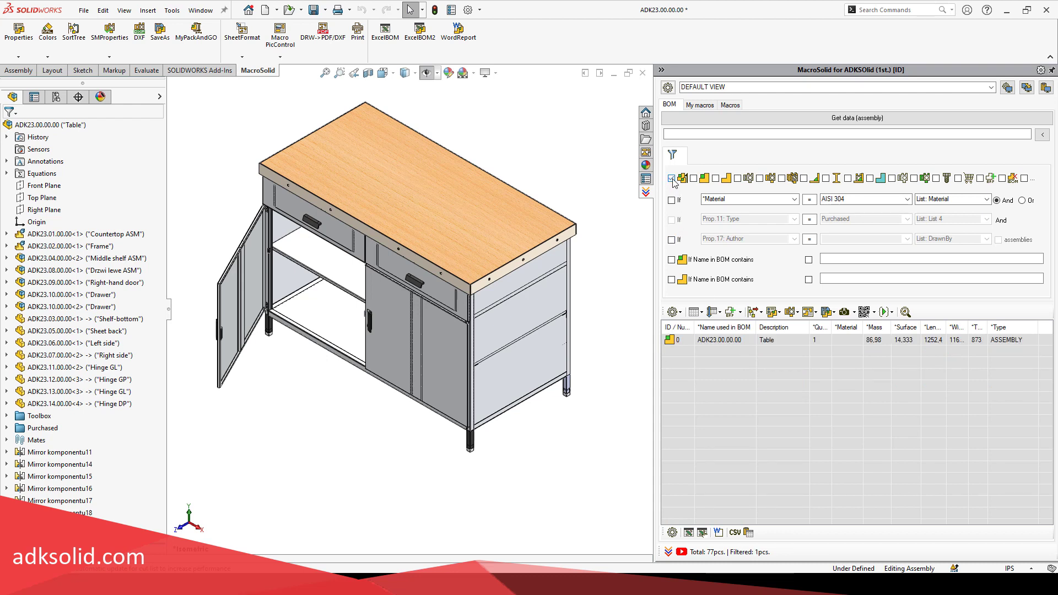
{"action": "left_click", "coordinate": [672, 179]}
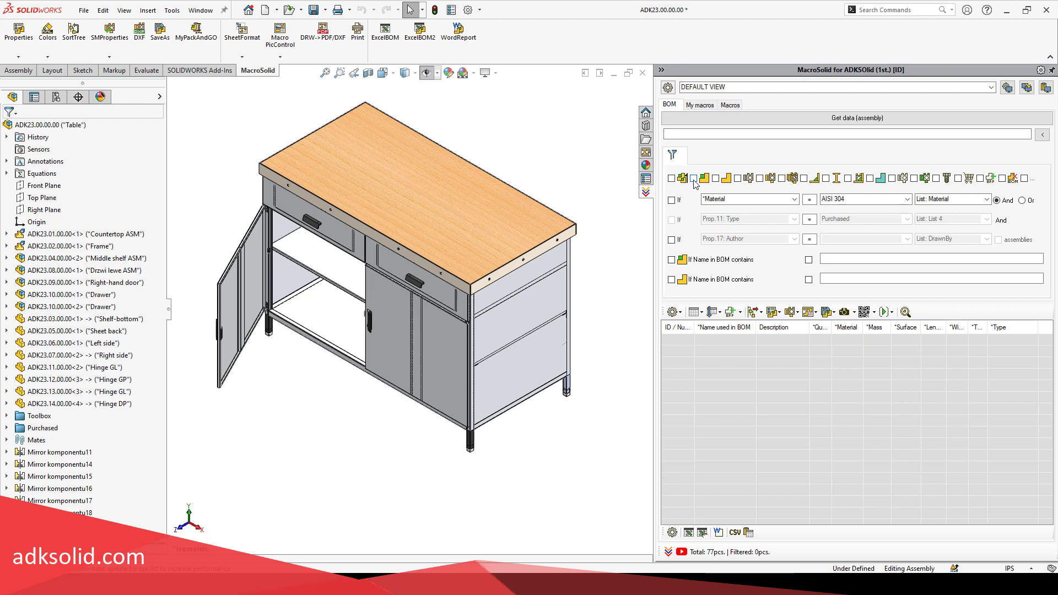
{"action": "left_click", "coordinate": [693, 178]}
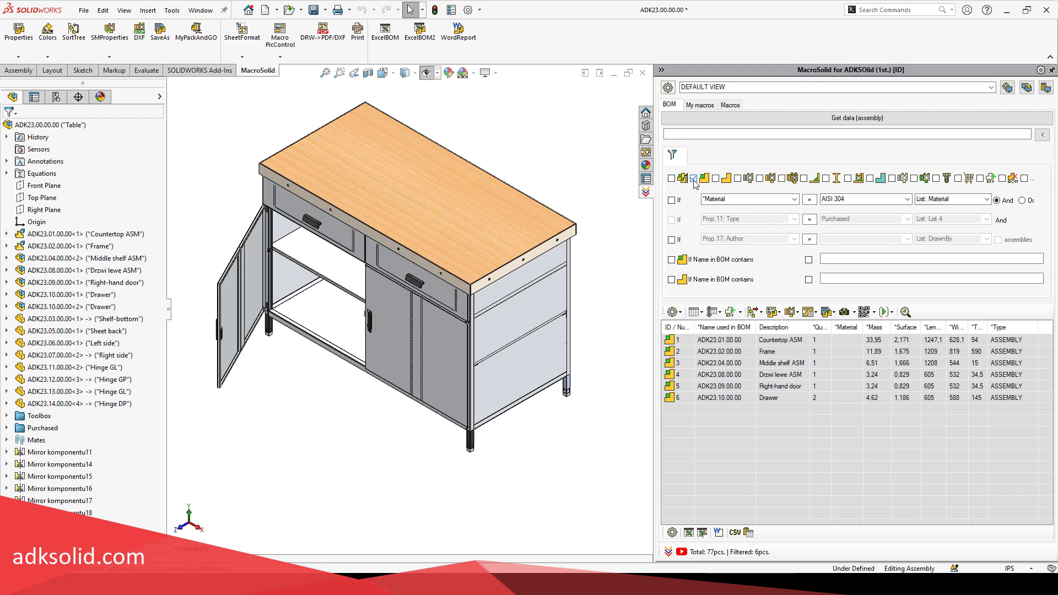
Filter the BOM to plain parts, switch it to flat sheet metal parts, and inspect the Sheet-1 part before closing it
{"action": "left_click", "coordinate": [694, 178]}
{"action": "left_click", "coordinate": [716, 178]}
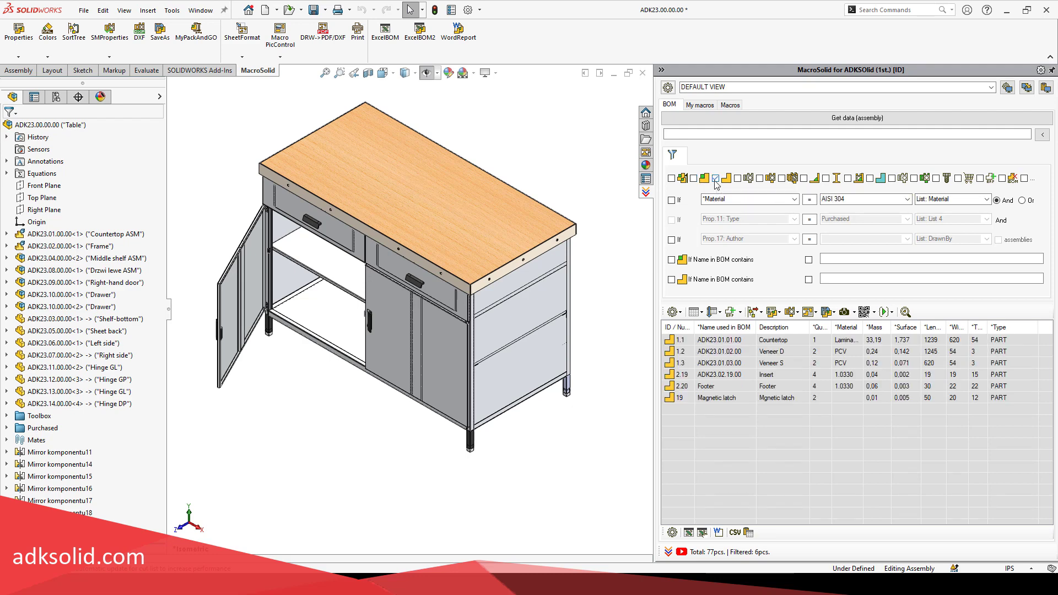
{"action": "left_click", "coordinate": [716, 179]}
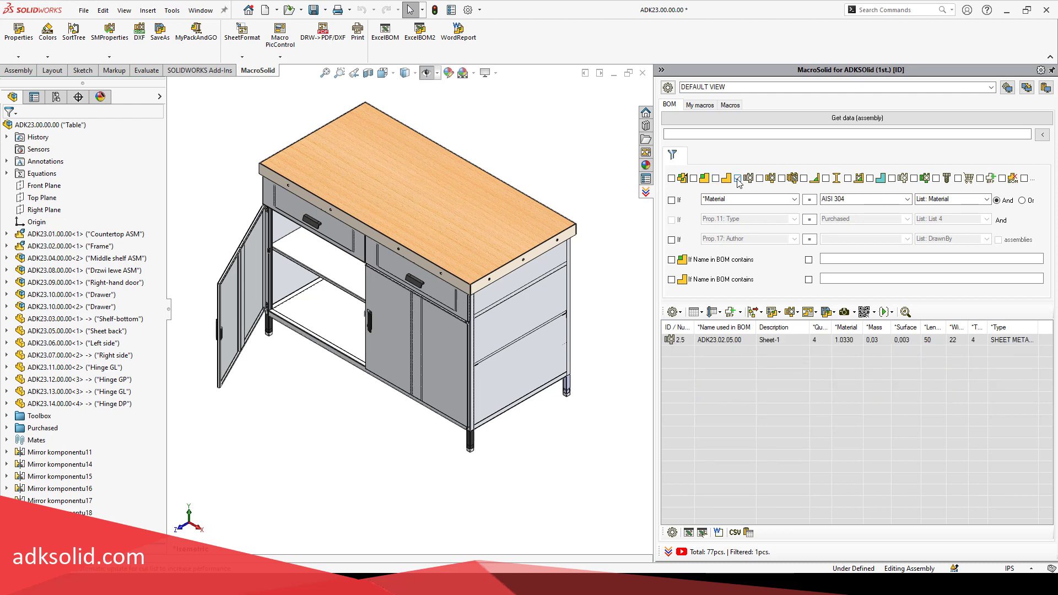
{"action": "double_click", "coordinate": [723, 343]}
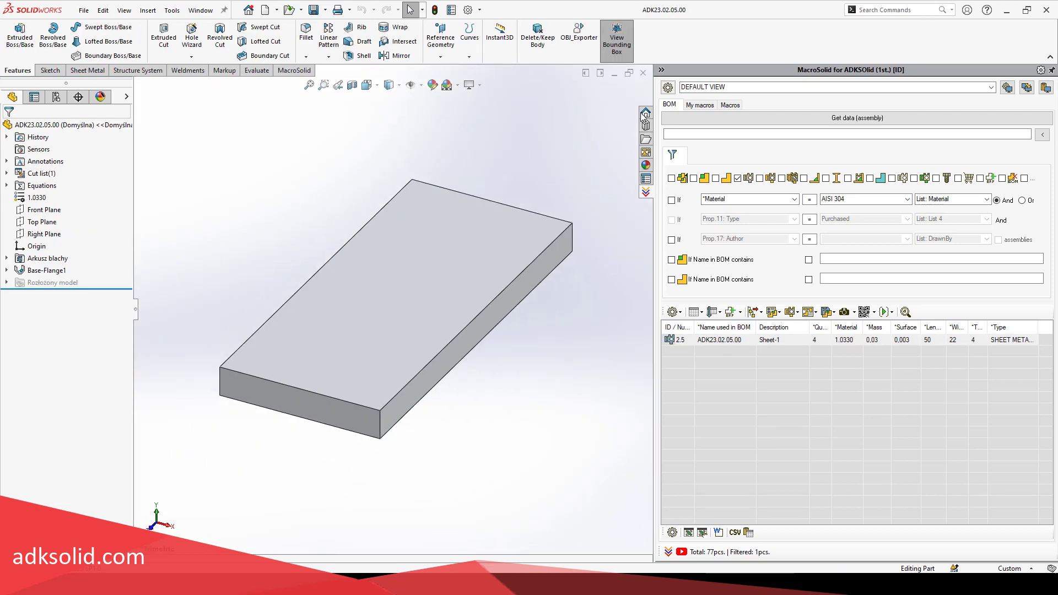
{"action": "left_click", "coordinate": [642, 73]}
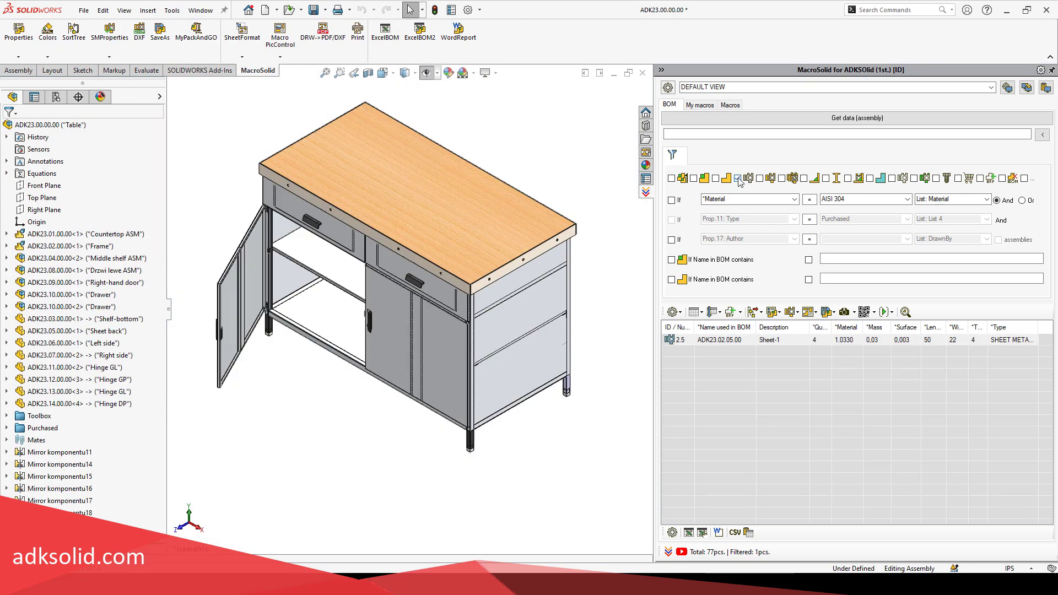
Filter the BOM to bent sheet metal parts and inspect the Sheet 2 part (ADK23.02.14.00) before closing it
{"action": "left_click", "coordinate": [760, 178]}
{"action": "left_click", "coordinate": [714, 342]}
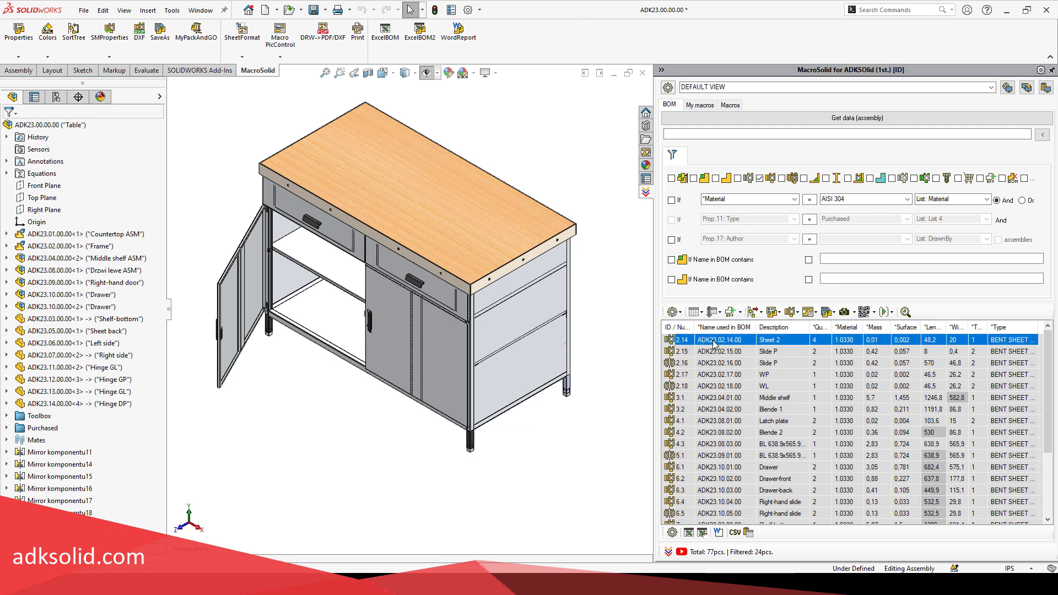
{"action": "double_click", "coordinate": [714, 342]}
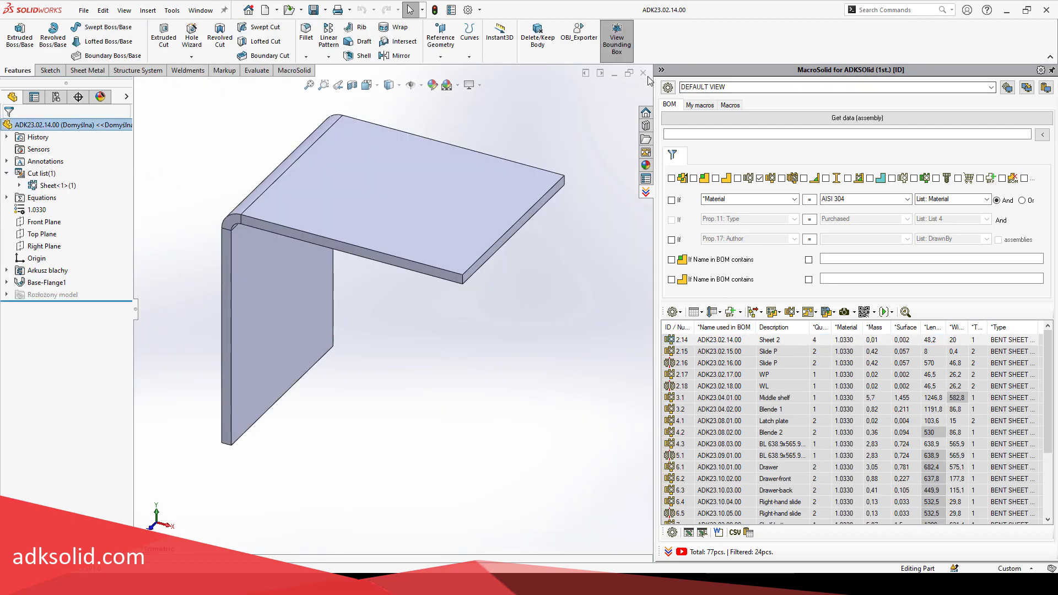
{"action": "left_click", "coordinate": [644, 73]}
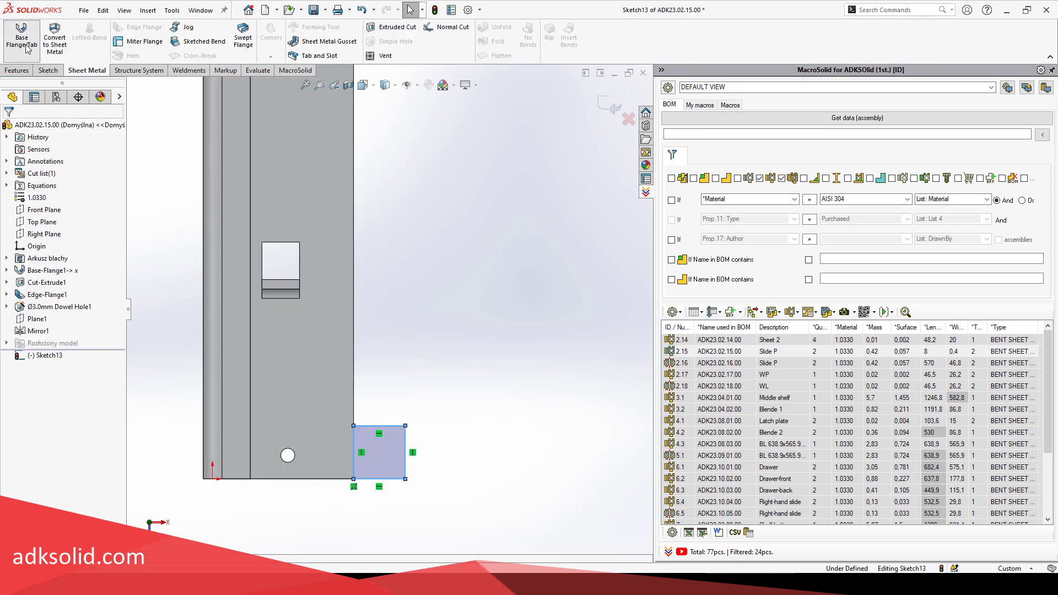
Create a 2 mm base flange from the rectangular sketch at the end corner of part ADK23.02.15.00
{"action": "left_click", "coordinate": [22, 38]}
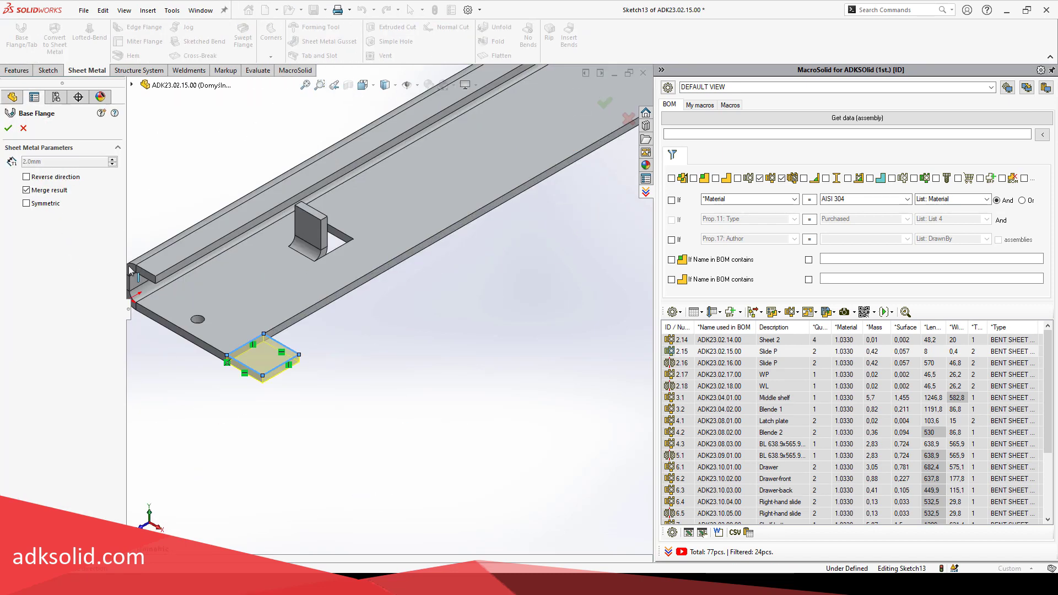
{"action": "left_click", "coordinate": [8, 129]}
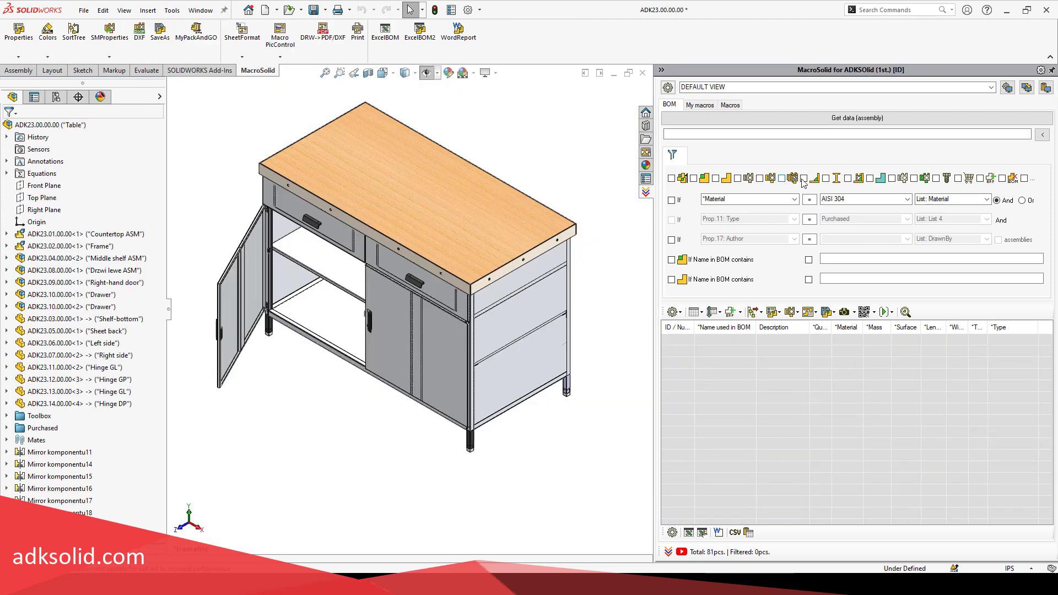
Filter the BOM to the weldment parts, and switch the filter to the individual cut list profiles
{"action": "left_click", "coordinate": [804, 179]}
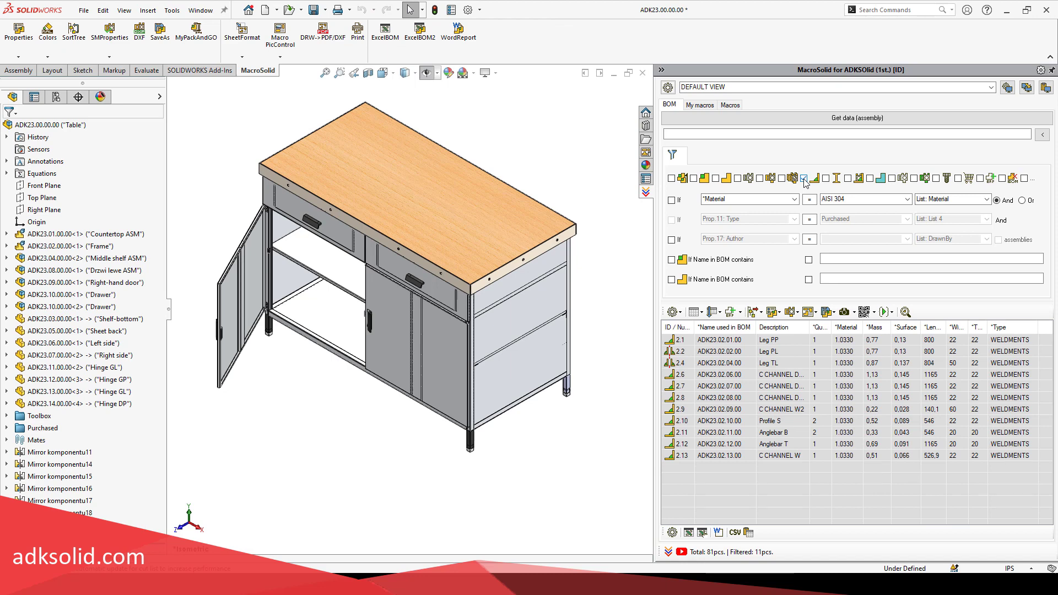
{"action": "left_click", "coordinate": [804, 179]}
{"action": "left_click", "coordinate": [804, 179]}
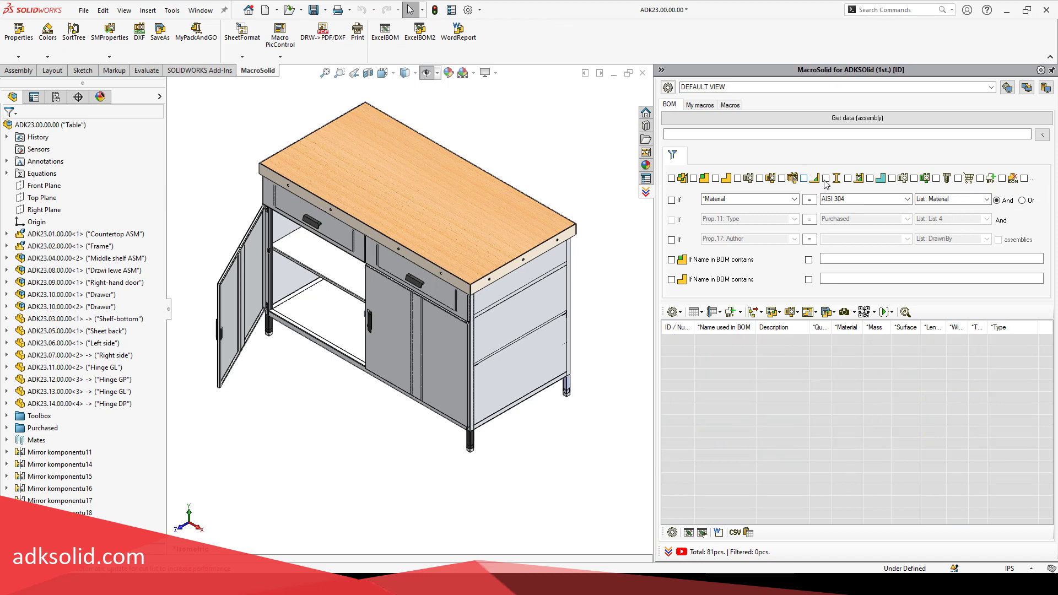
{"action": "left_click", "coordinate": [826, 179]}
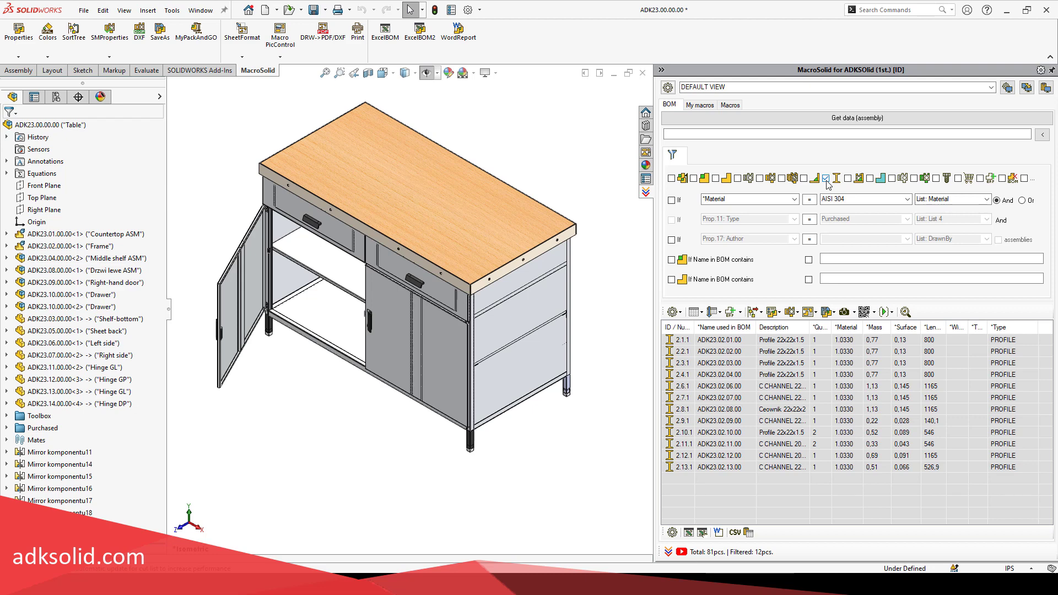
Filter the BOM to weldments that also contain sheet metal, and inspect the Leg TP part before closing it
{"action": "left_click", "coordinate": [826, 178]}
{"action": "left_click", "coordinate": [849, 178]}
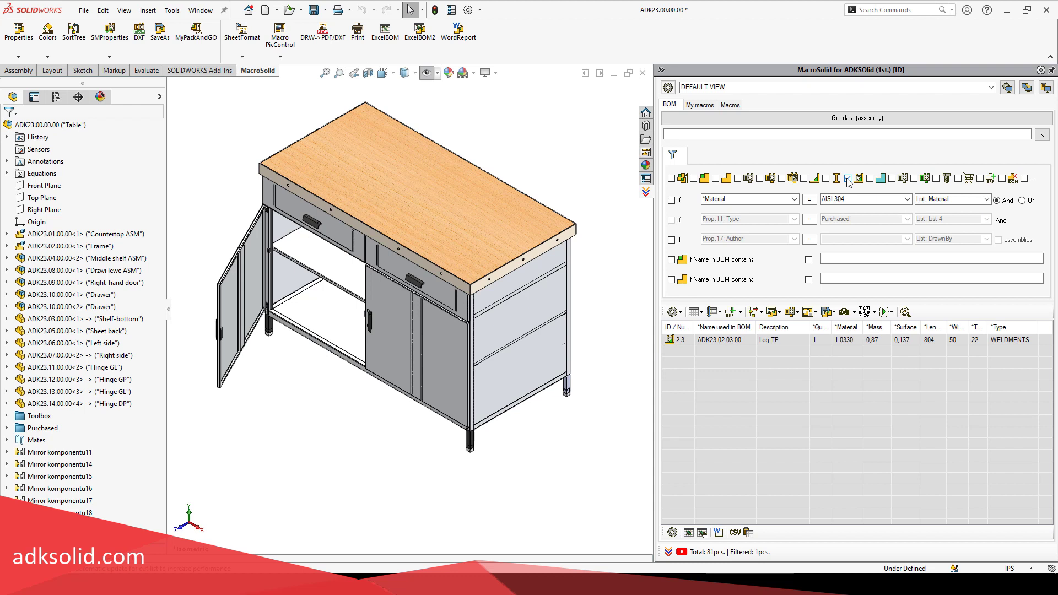
{"action": "double_click", "coordinate": [718, 340]}
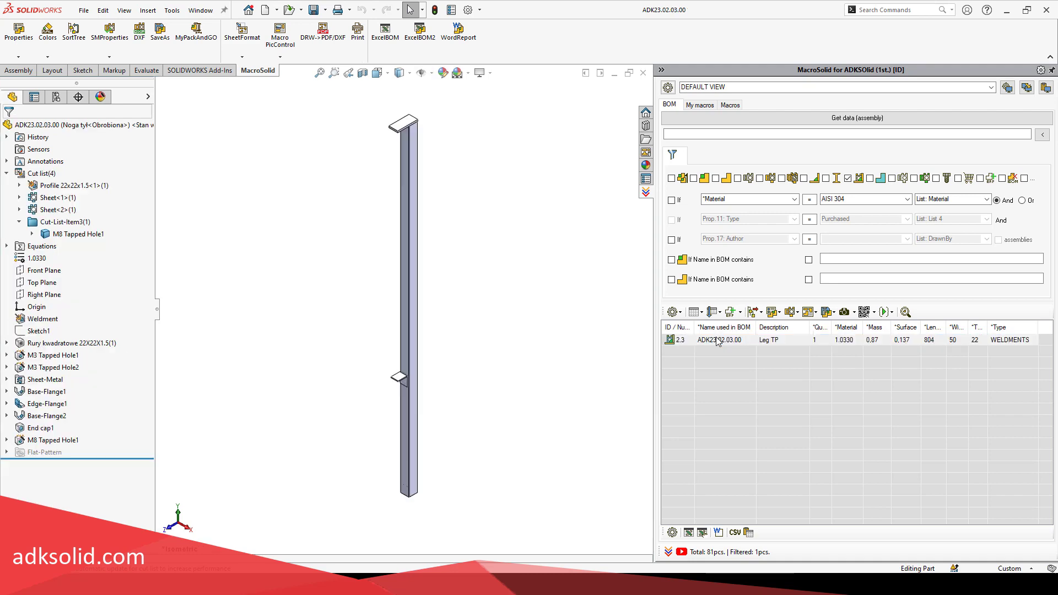
{"action": "left_click", "coordinate": [643, 74]}
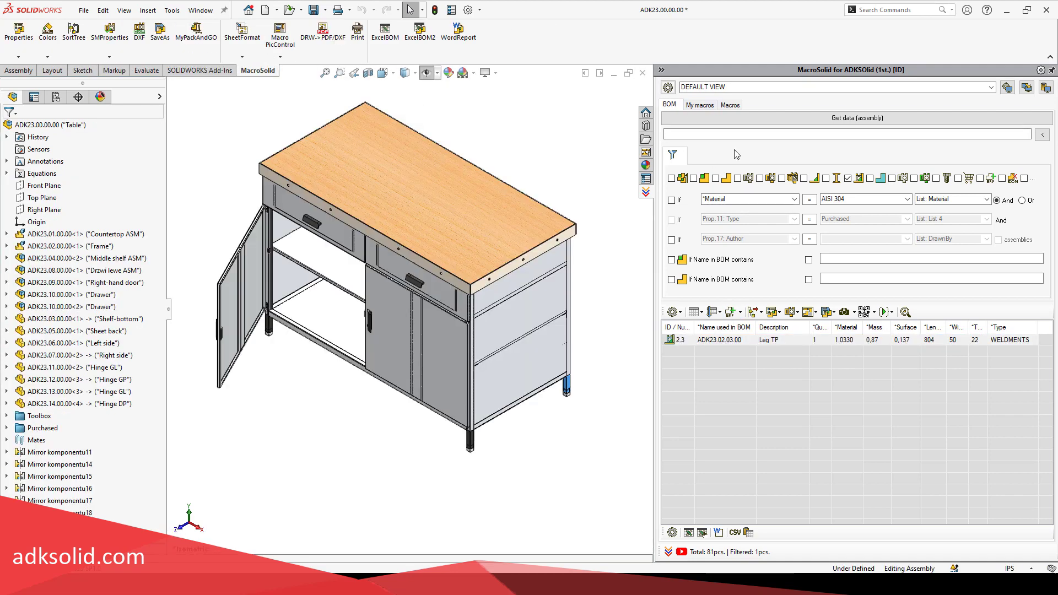
List only the ordinary cut list bodies in the BOM and locate the M8 Tapped Hole1 body in part ADK23.02.03.00
{"action": "left_click", "coordinate": [848, 178]}
{"action": "left_click", "coordinate": [870, 178]}
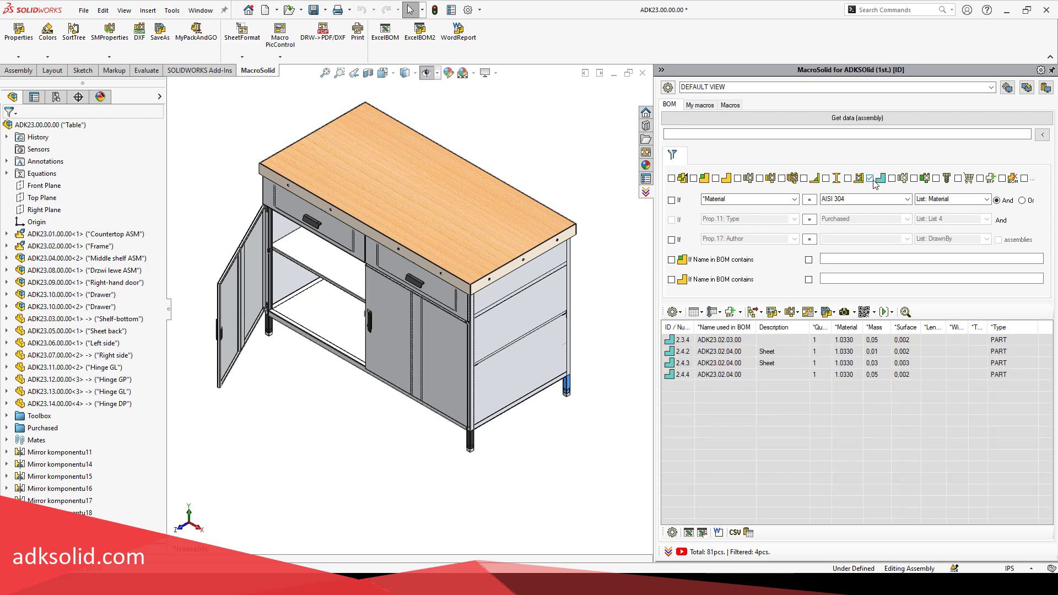
{"action": "left_click", "coordinate": [730, 340]}
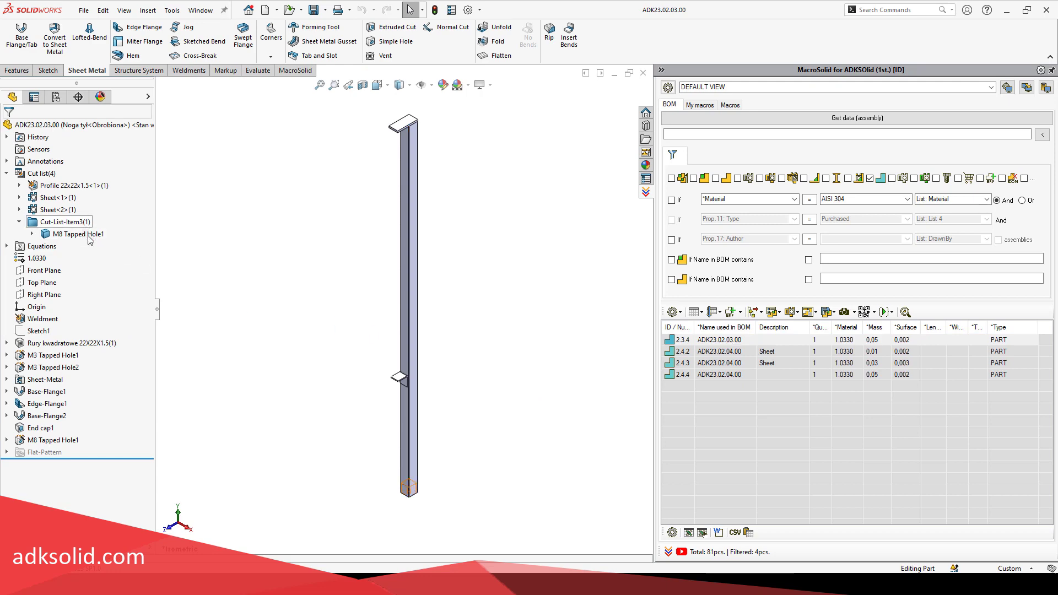
{"action": "left_click", "coordinate": [643, 74]}
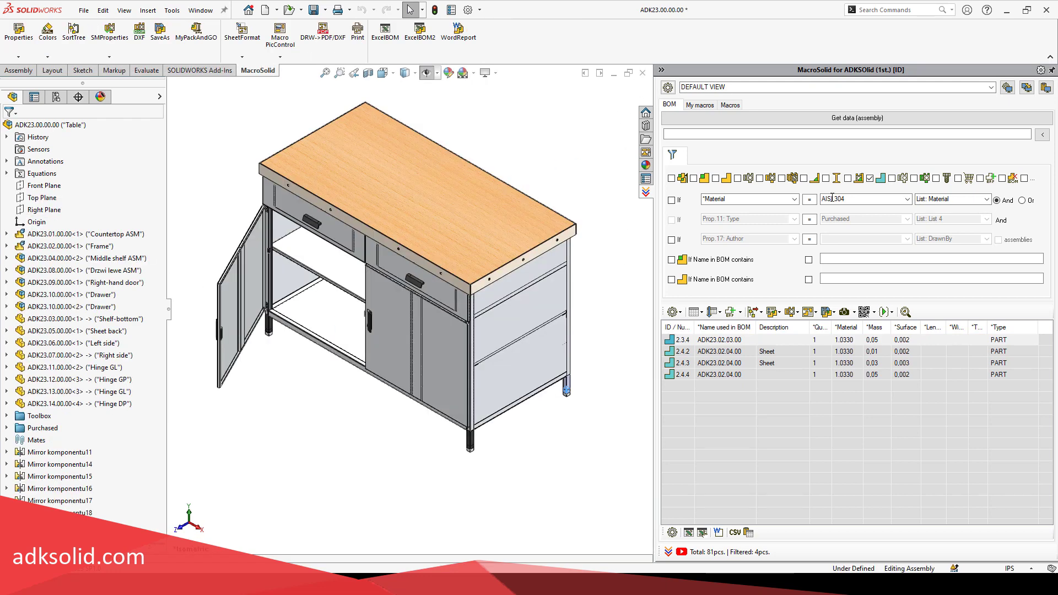
List the flat sheet metal cut list items and highlight the Sheet<2> body in part ADK23.02.03.00
{"action": "left_click", "coordinate": [892, 179]}
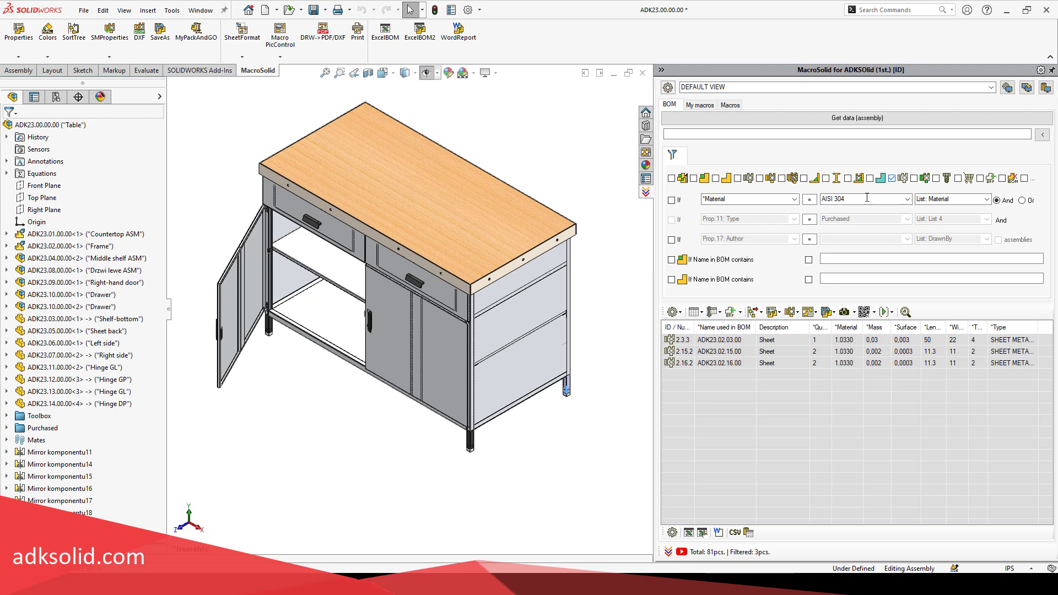
{"action": "double_click", "coordinate": [712, 341]}
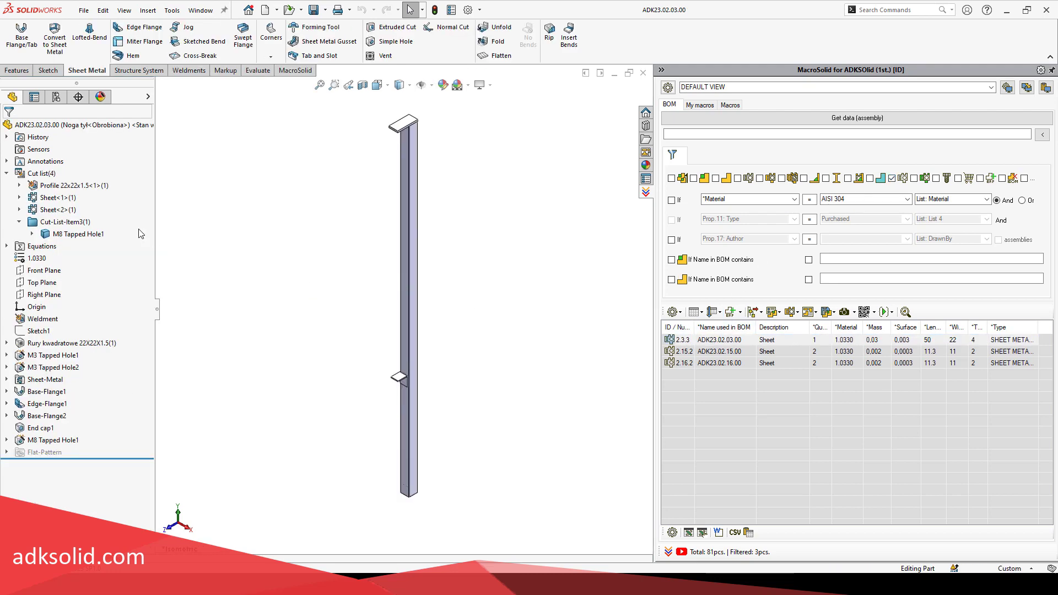
{"action": "left_click", "coordinate": [70, 210]}
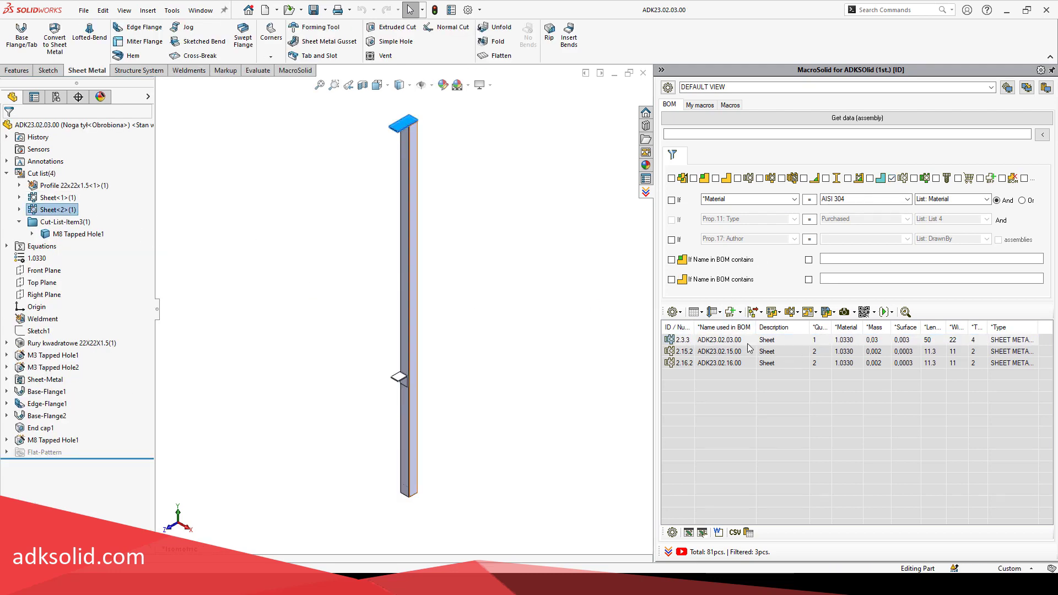
{"action": "left_click", "coordinate": [643, 74]}
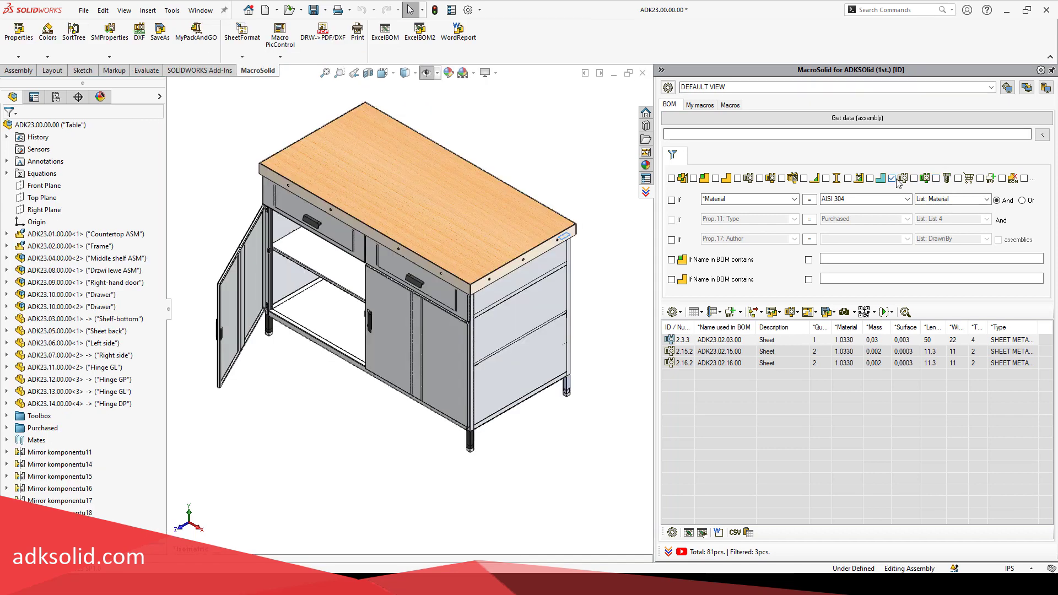
Filter the BOM to bent sheet metal cut list items, and switch the filter to the Toolbox fasteners
{"action": "left_click", "coordinate": [915, 179]}
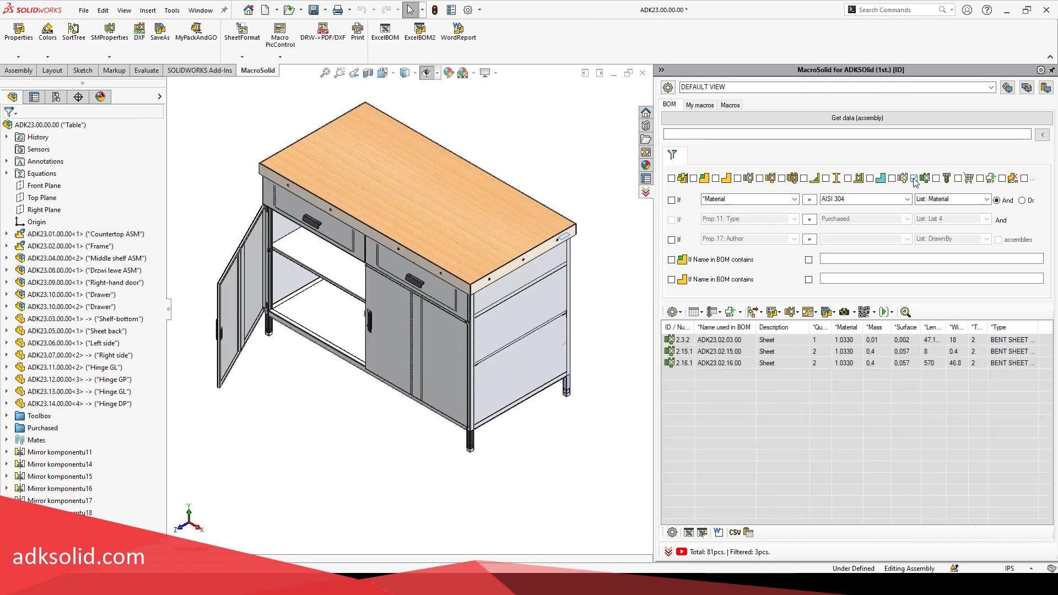
{"action": "left_click", "coordinate": [915, 179]}
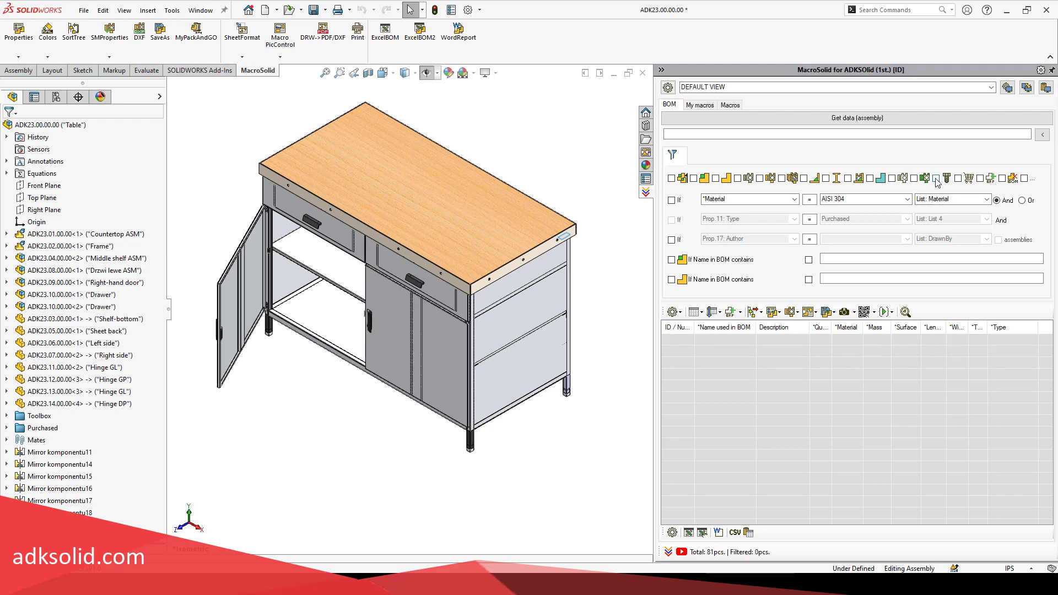
{"action": "left_click", "coordinate": [937, 178]}
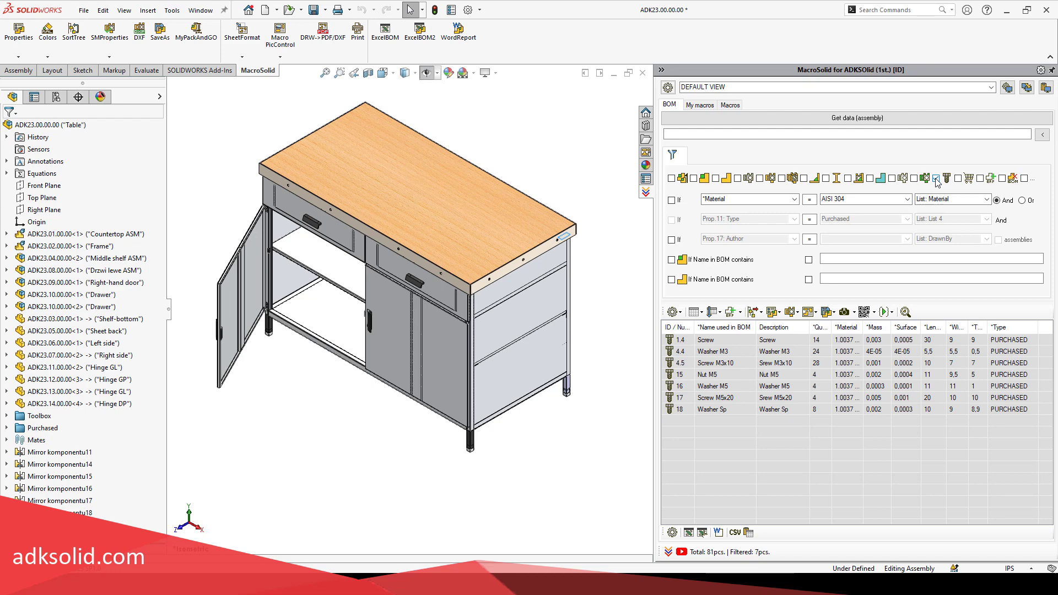
Filter the BOM to purchased components and highlight Handle B and Handle A in the table model
{"action": "left_click", "coordinate": [937, 179]}
{"action": "left_click", "coordinate": [958, 178]}
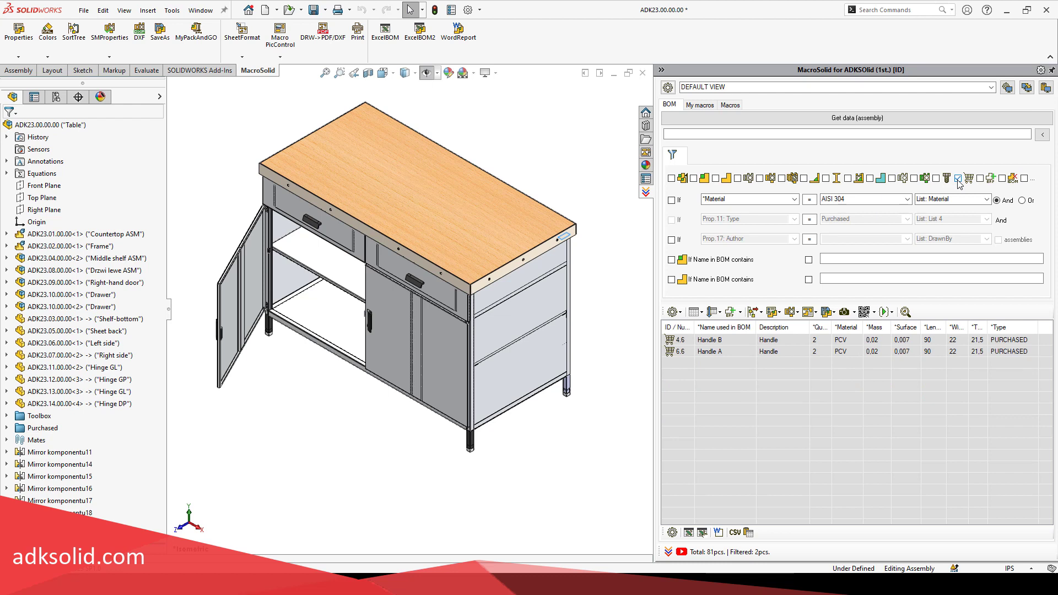
{"action": "left_click", "coordinate": [749, 340]}
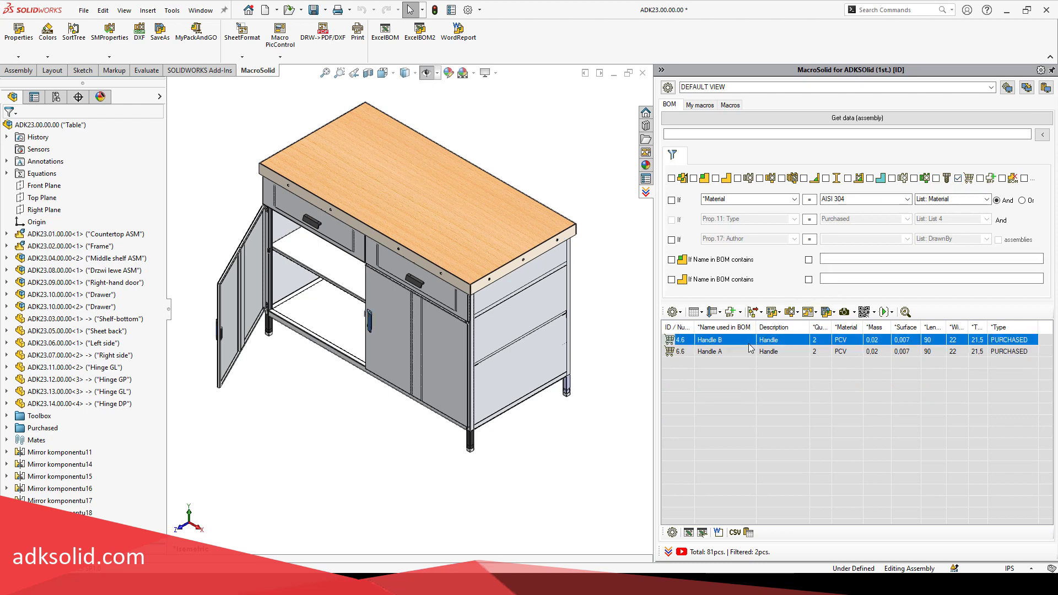
{"action": "left_click", "coordinate": [749, 353]}
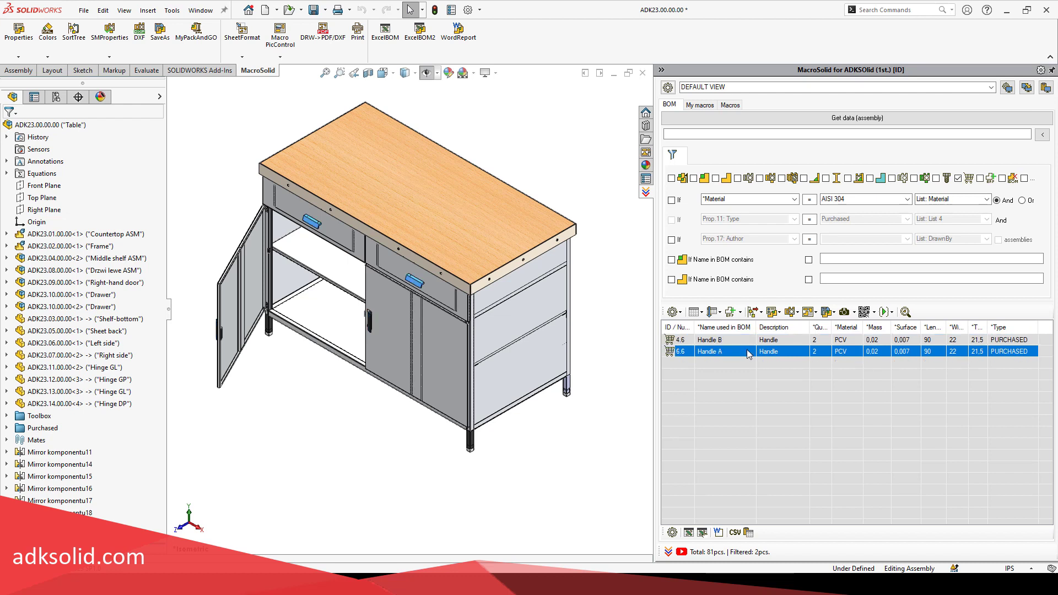
{"action": "left_click", "coordinate": [750, 341]}
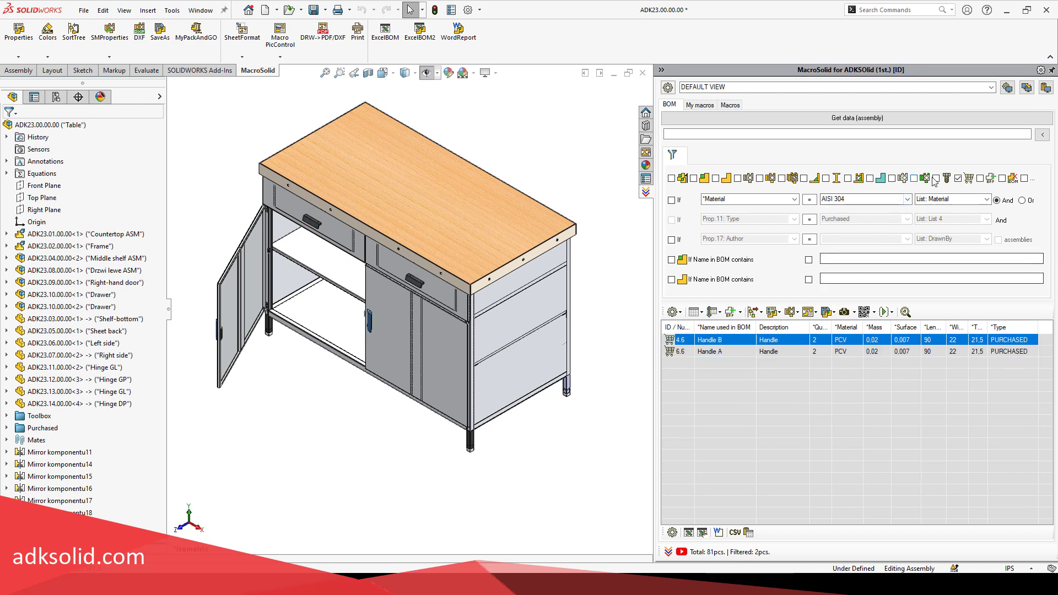
Exclude the purchased components from the BOM filter and list only the ERP components
{"action": "left_click", "coordinate": [959, 179]}
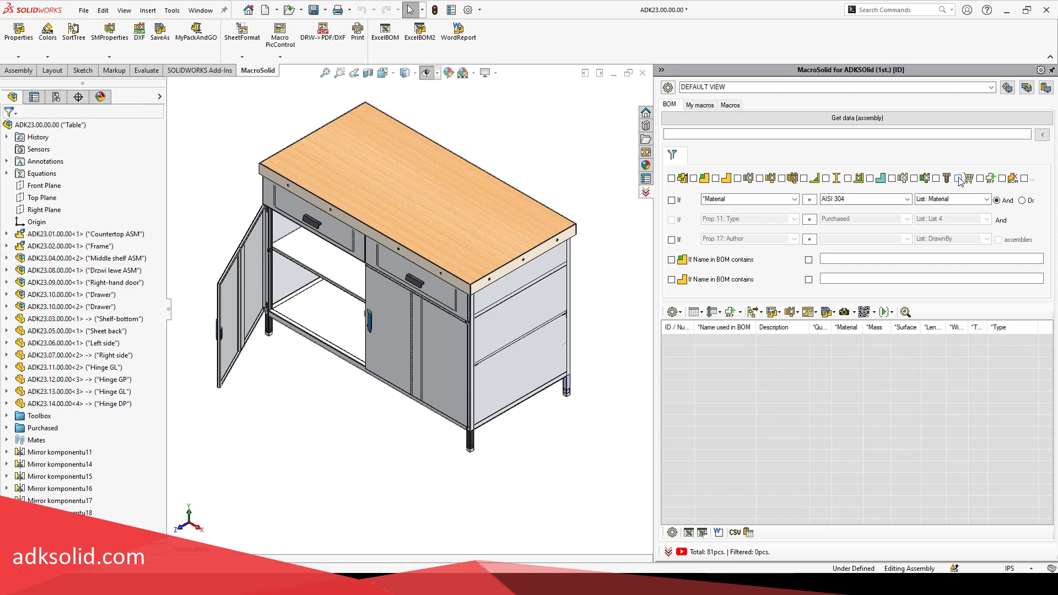
{"action": "left_click", "coordinate": [981, 179]}
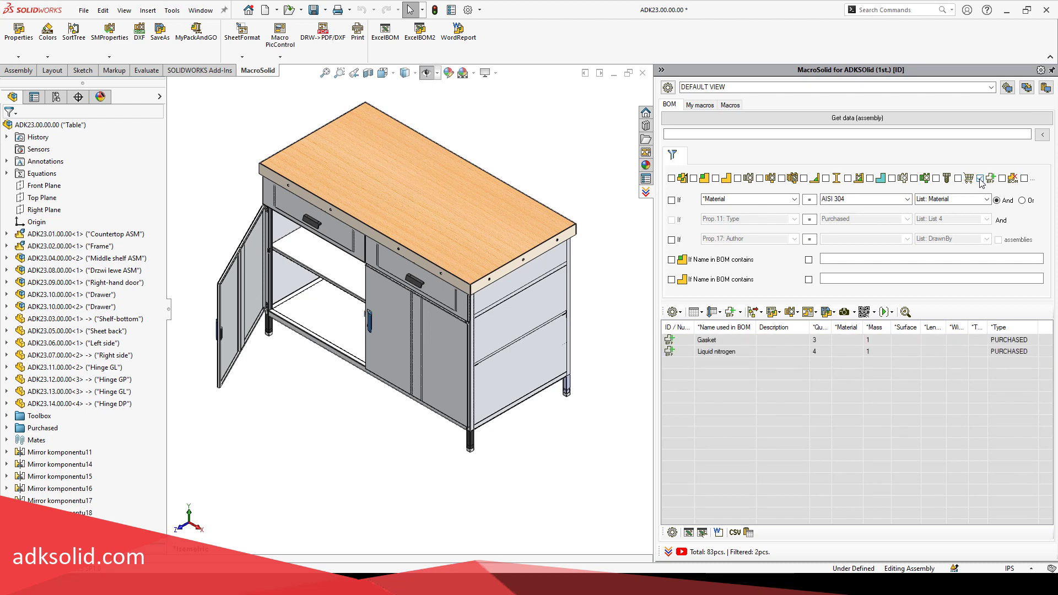
Switch the BOM filter from ERP components to parts and exclude the Insert, ADK23.02.19.00, from the bill of materials
{"action": "left_click", "coordinate": [981, 179]}
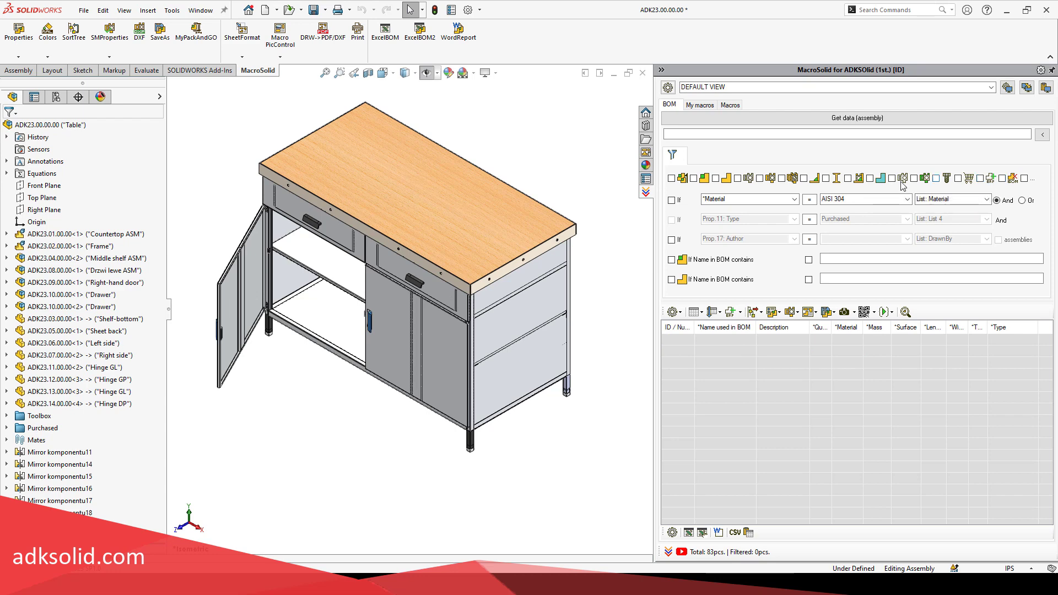
{"action": "left_click", "coordinate": [716, 178]}
{"action": "left_click", "coordinate": [727, 376]}
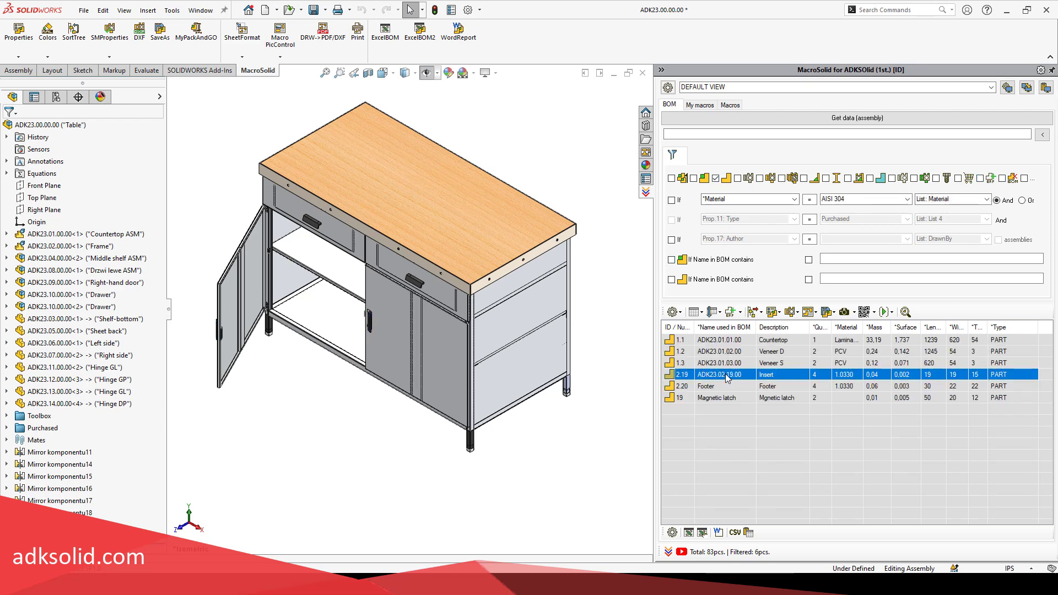
{"action": "right_click", "coordinate": [726, 376]}
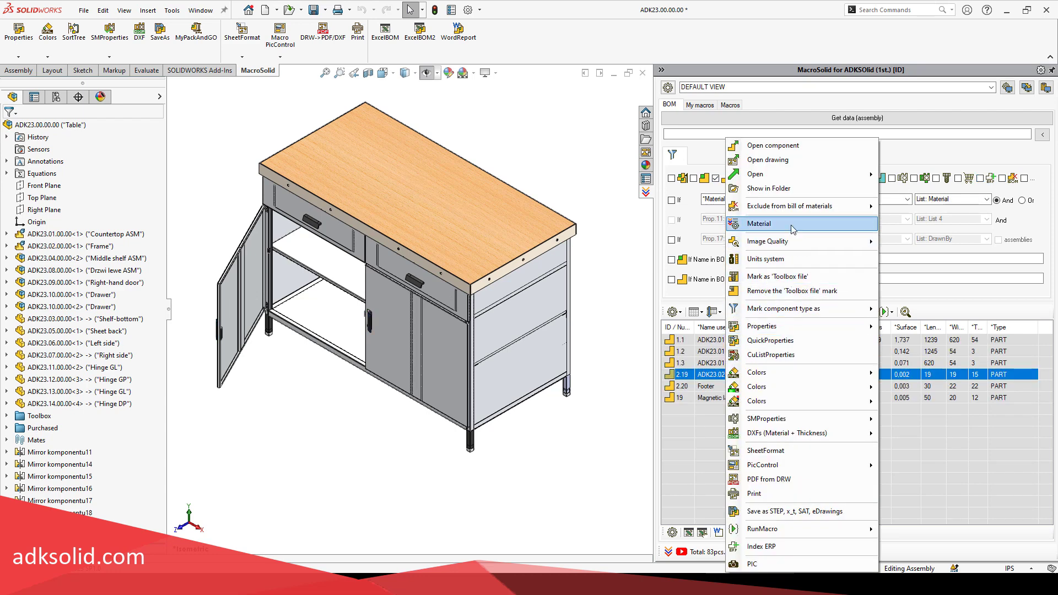
{"action": "mouse_move", "coordinate": [841, 208]}
{"action": "left_click", "coordinate": [908, 208]}
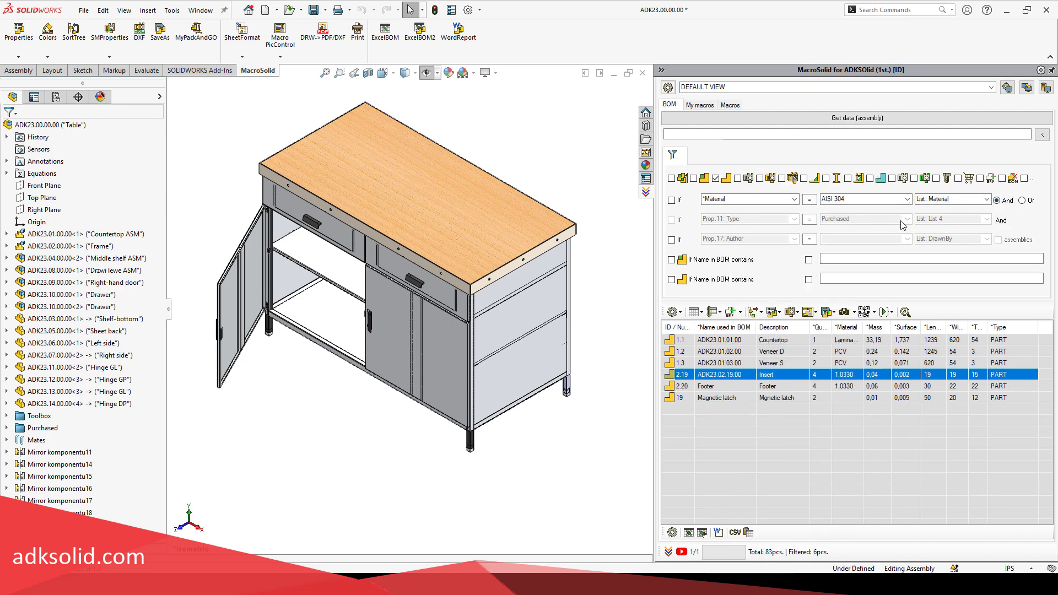
Include components excluded from the bill of materials in the filter, and open the Insert part for a brief look
{"action": "left_click", "coordinate": [1001, 180]}
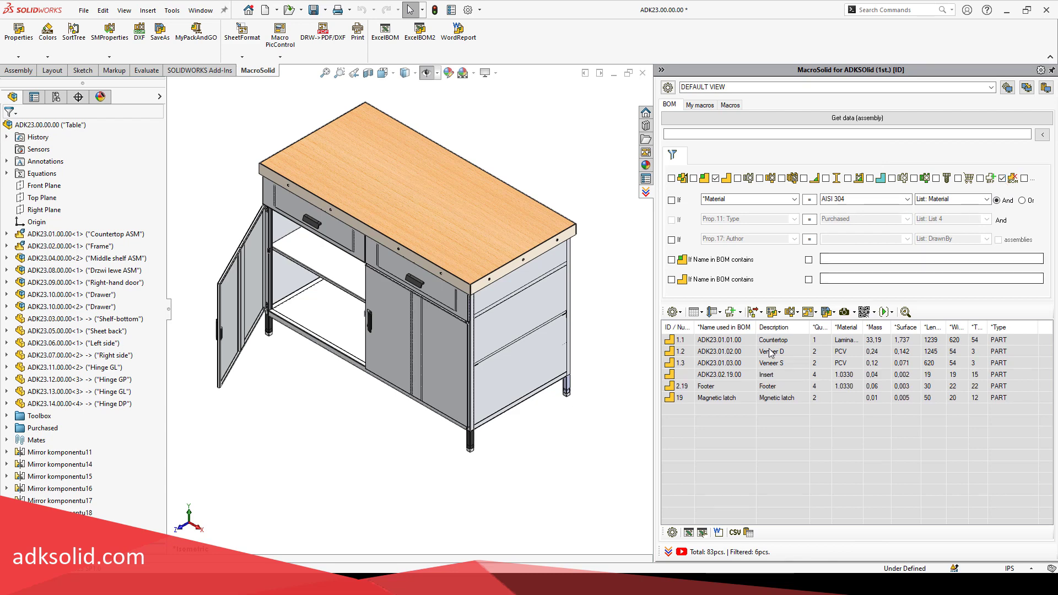
{"action": "left_click", "coordinate": [737, 378]}
{"action": "double_click", "coordinate": [737, 378]}
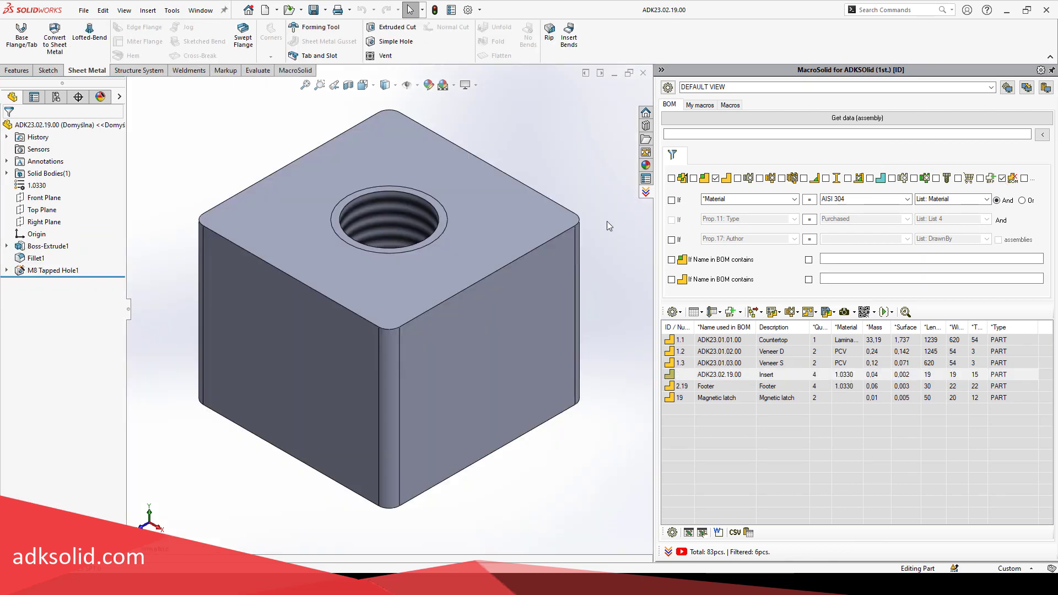
{"action": "left_click", "coordinate": [642, 73]}
Find the footer of the table leg in the BOM list from the model and inspect the Insert at that leg
{"action": "left_click", "coordinate": [719, 375]}
{"action": "scroll", "coordinate": [484, 455], "scroll_direction": "down", "scroll_amount": 10}
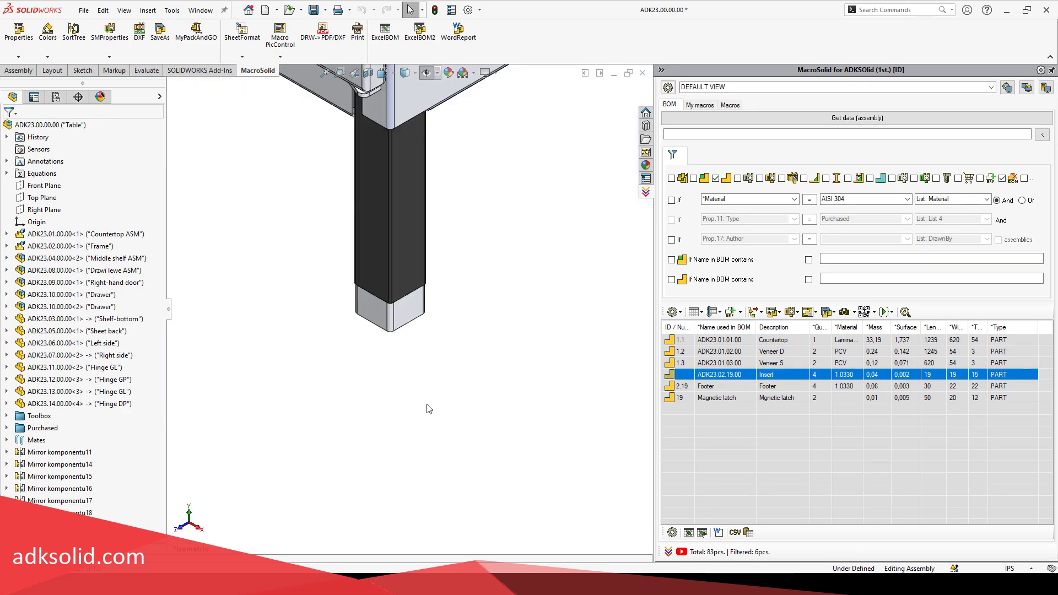
{"action": "left_click", "coordinate": [411, 314]}
{"action": "left_click", "coordinate": [906, 312]}
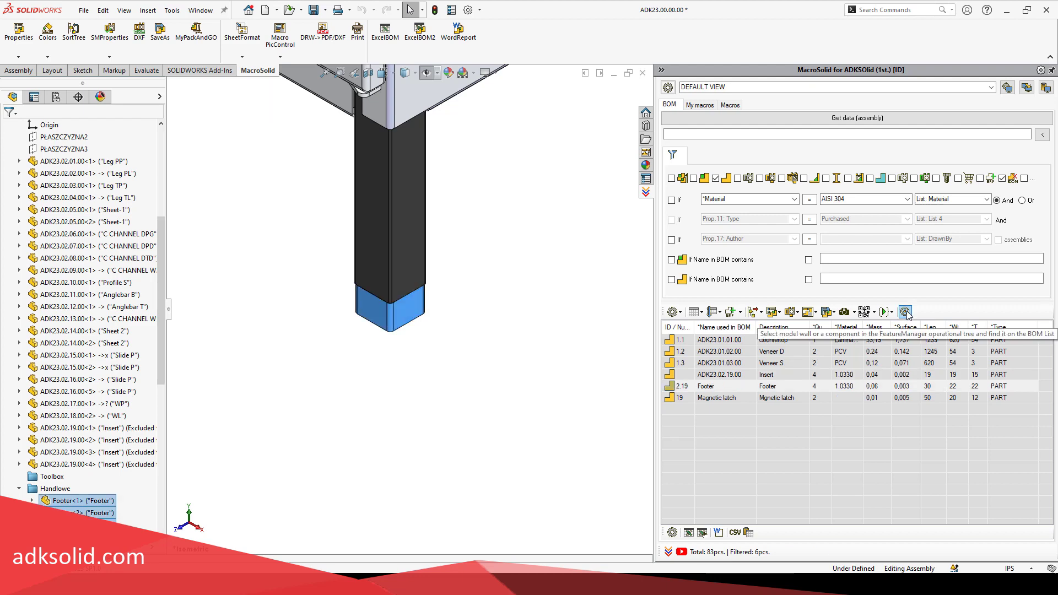
{"action": "left_click", "coordinate": [760, 384]}
{"action": "middle_click_drag", "start_coordinate": [535, 360], "coordinate": [487, 235]}
{"action": "right_click", "coordinate": [410, 319]}
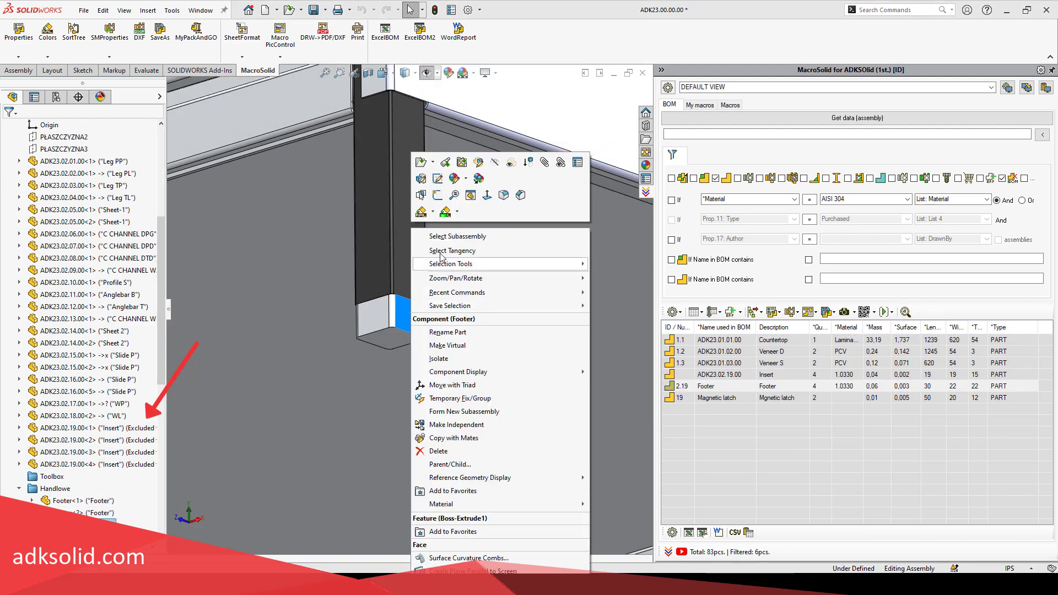
{"action": "left_click", "coordinate": [439, 257]}
{"action": "left_click", "coordinate": [720, 375]}
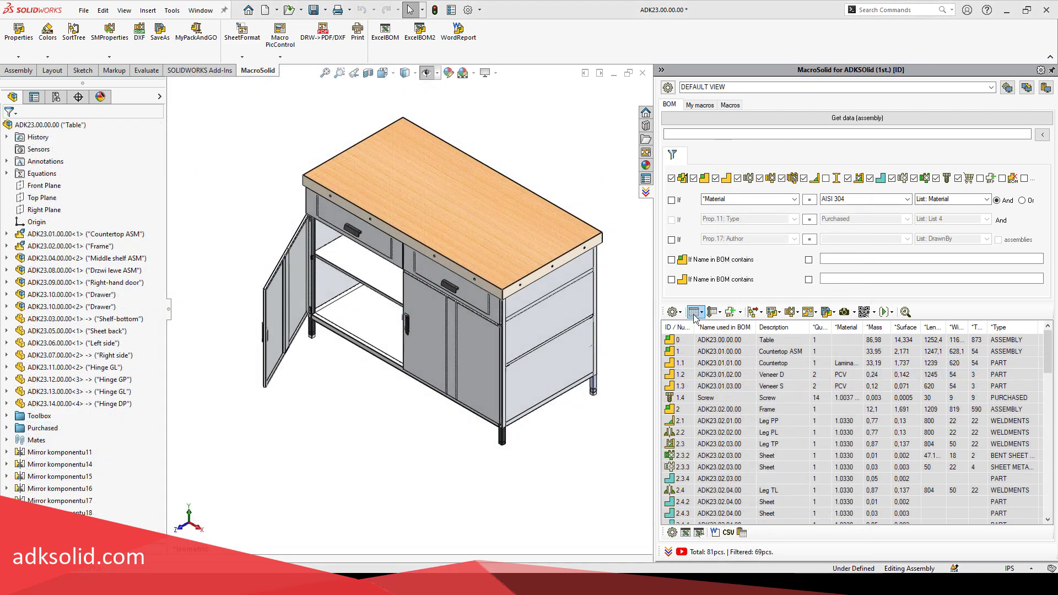
Show the Drawing path column while filtering the BOM to components with 2D drawings, and hide the column again
{"action": "left_click", "coordinate": [695, 313]}
{"action": "left_click", "coordinate": [720, 190]}
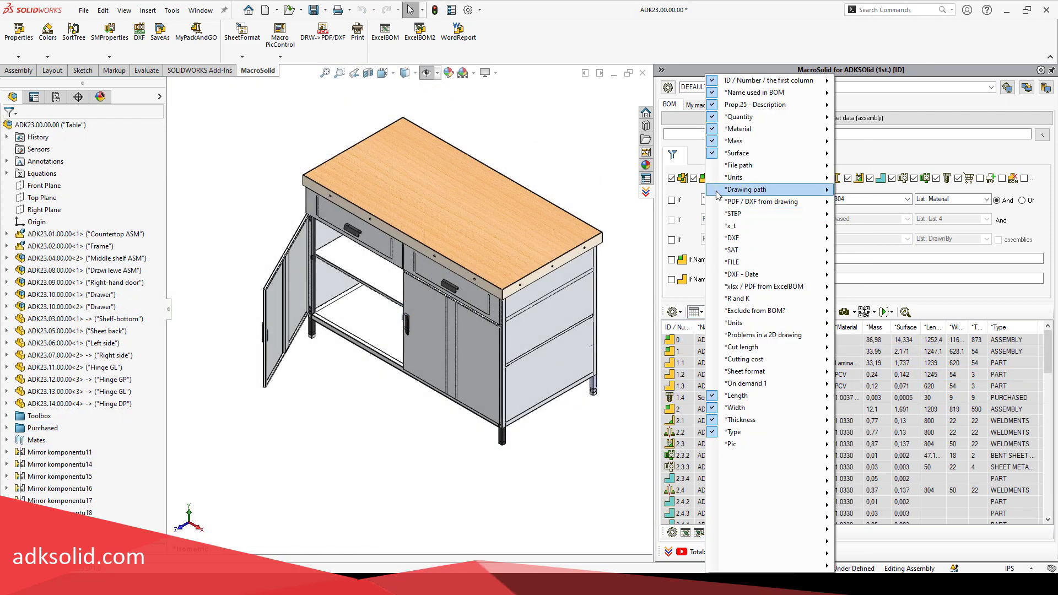
{"action": "right_click", "coordinate": [881, 178]}
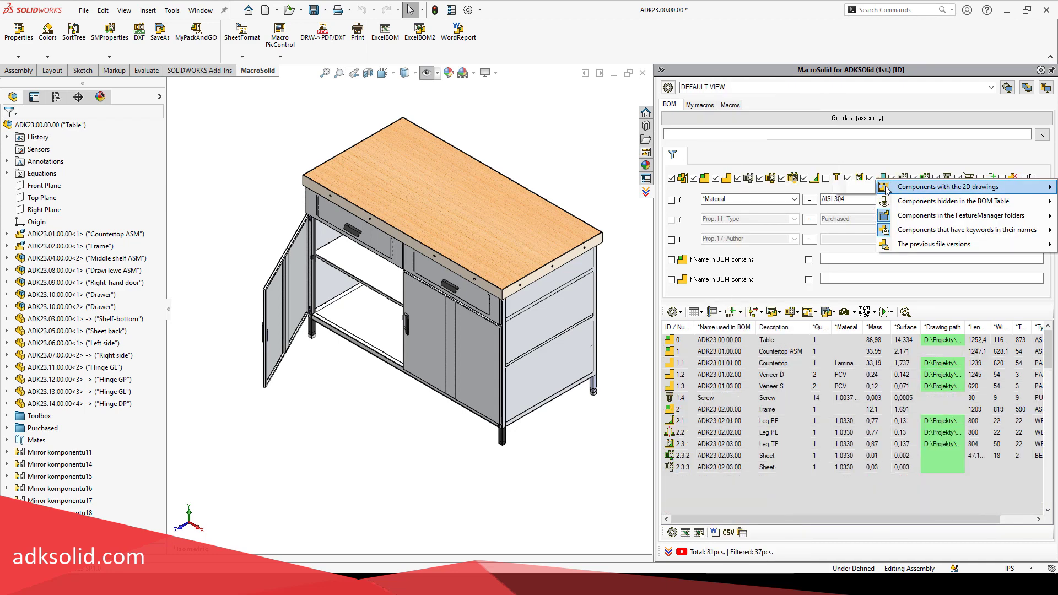
{"action": "left_click", "coordinate": [697, 313]}
{"action": "left_click", "coordinate": [734, 189]}
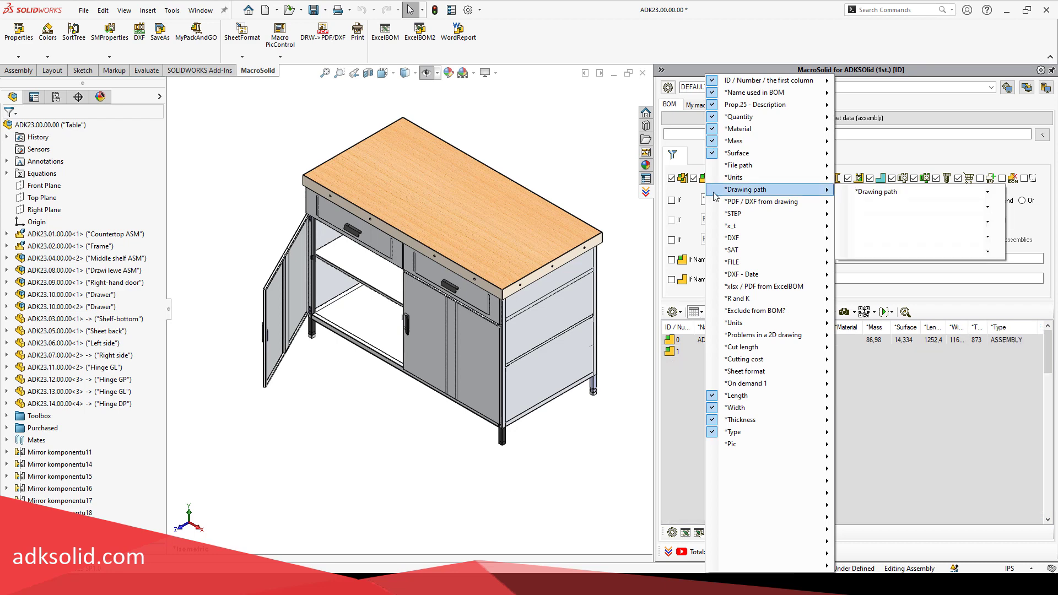
Hide Veneer D and Veneer S in the BOM table using the filter for hidden components
{"action": "left_click", "coordinate": [1034, 179]}
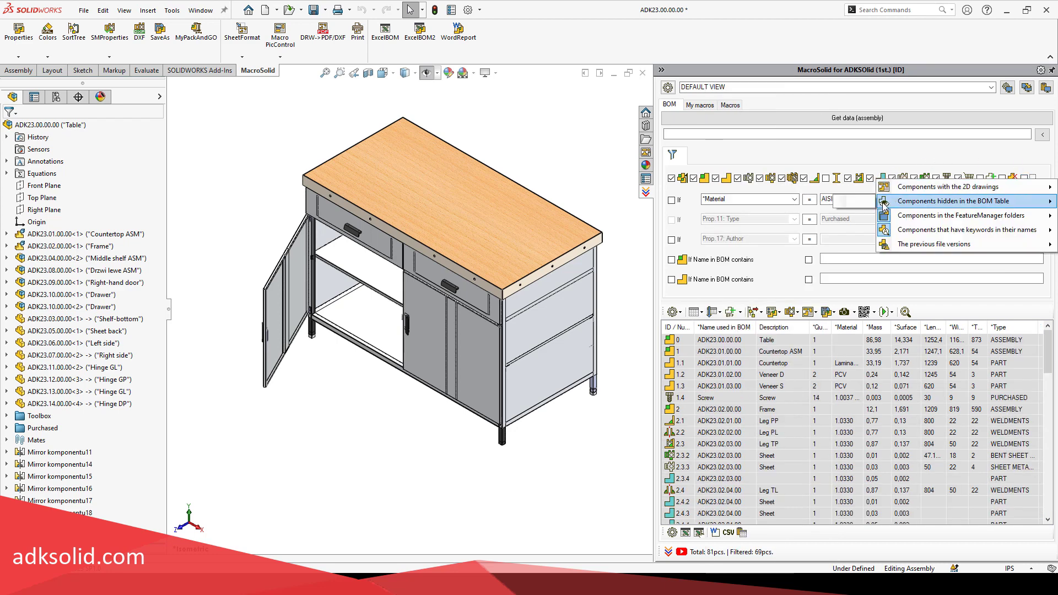
{"action": "left_click", "coordinate": [713, 376]}
{"action": "left_click", "coordinate": [710, 387], "text": "ctrl"}
{"action": "right_click", "coordinate": [709, 387]}
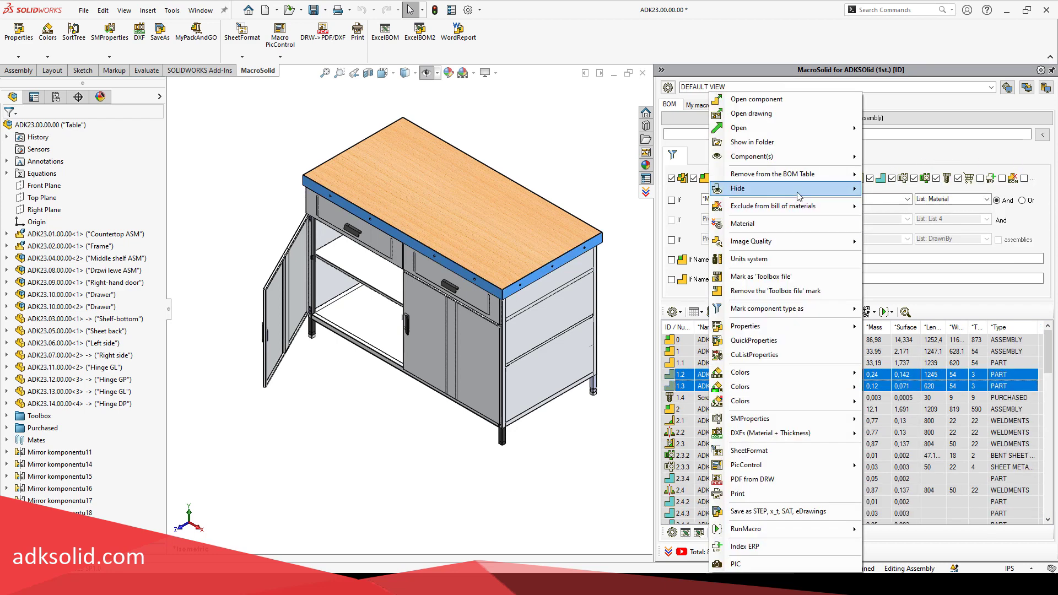
{"action": "left_click", "coordinate": [931, 307]}
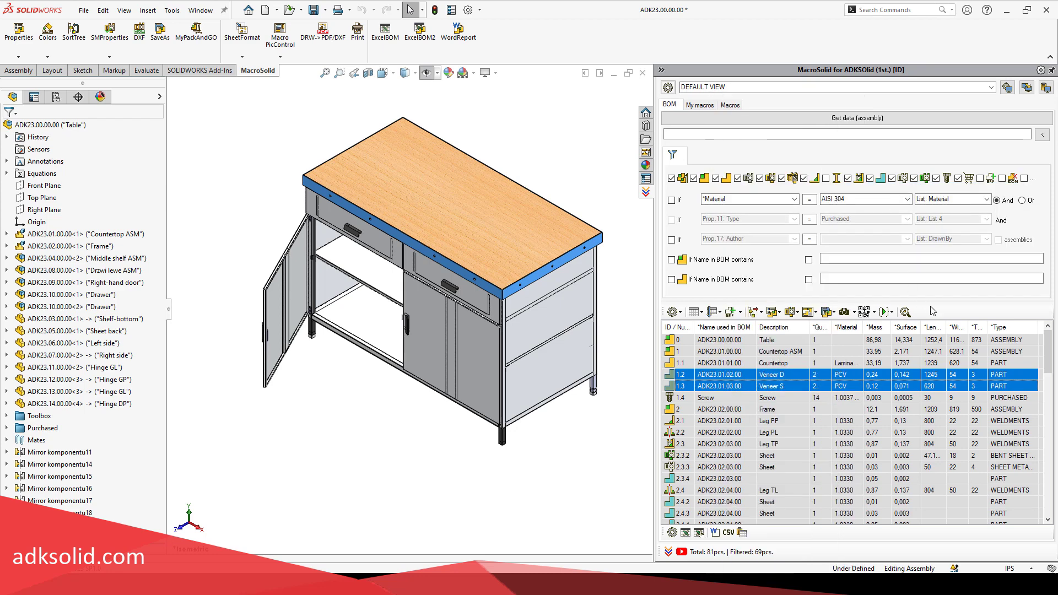
{"action": "left_click", "coordinate": [1034, 179]}
{"action": "mouse_move", "coordinate": [884, 207]}
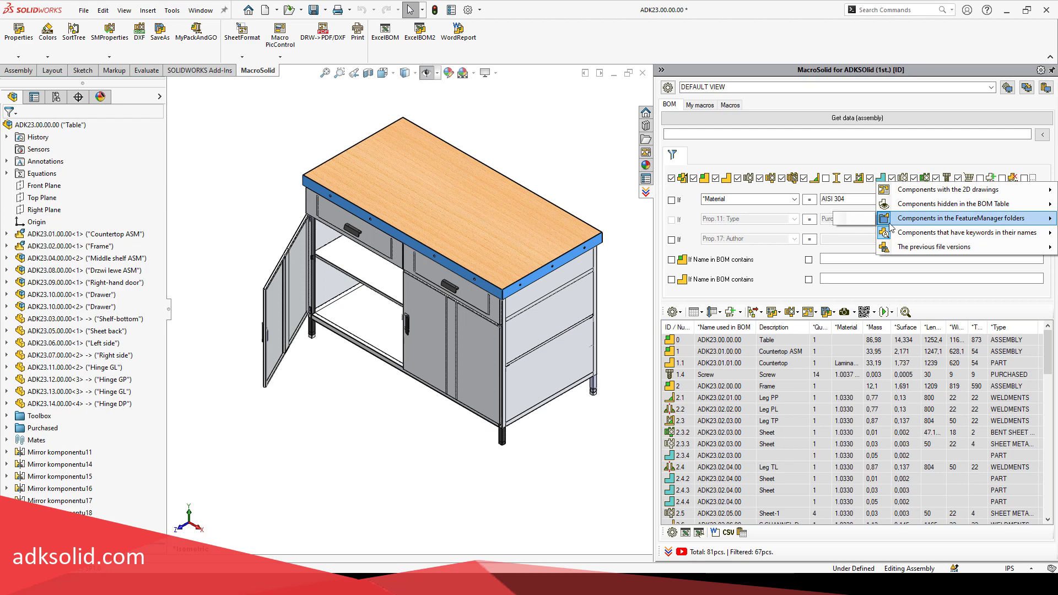
Expand the Toolbox folder in the assembly tree and toggle the BOM filter for components in FeatureManager folders off and on
{"action": "left_click", "coordinate": [8, 428]}
{"action": "left_click", "coordinate": [7, 417]}
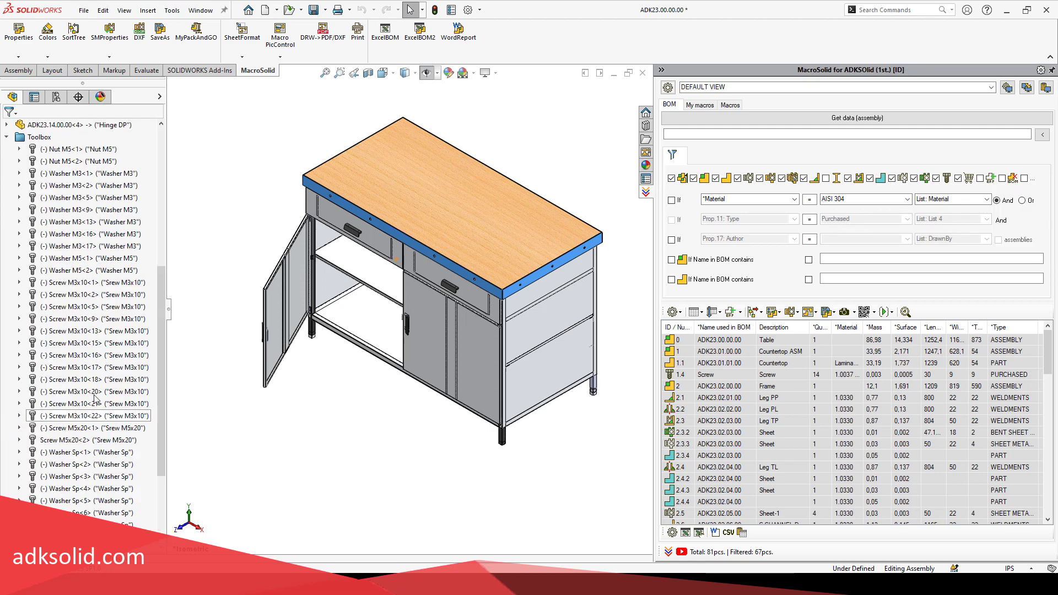
{"action": "scroll", "coordinate": [881, 372], "scroll_direction": "down", "scroll_amount": 12}
{"action": "scroll", "coordinate": [881, 374], "scroll_direction": "down", "scroll_amount": 5}
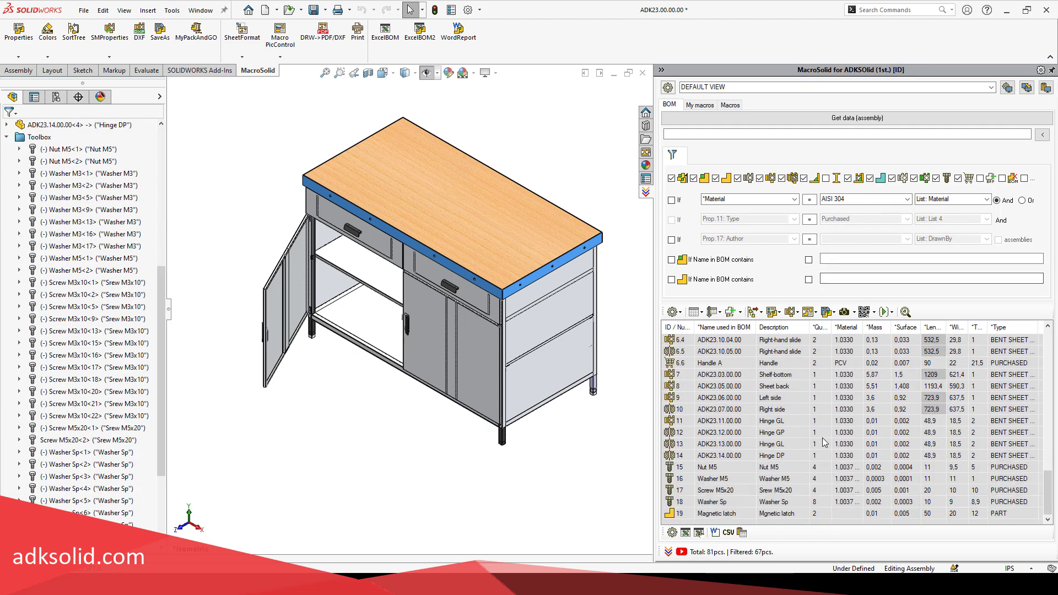
{"action": "right_click", "coordinate": [1034, 182]}
{"action": "left_click", "coordinate": [886, 220]}
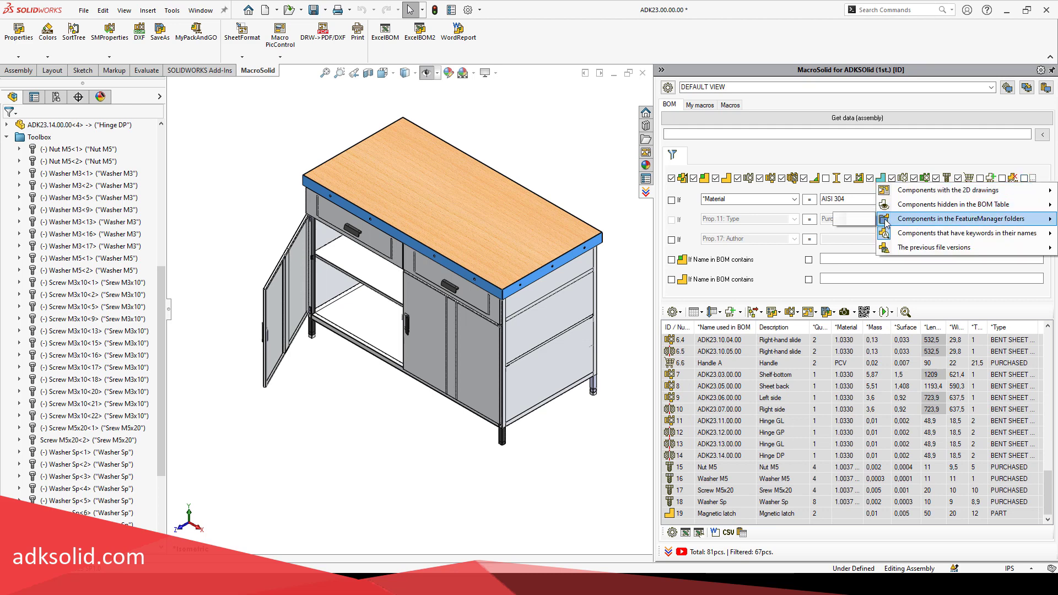
{"action": "left_click", "coordinate": [886, 220]}
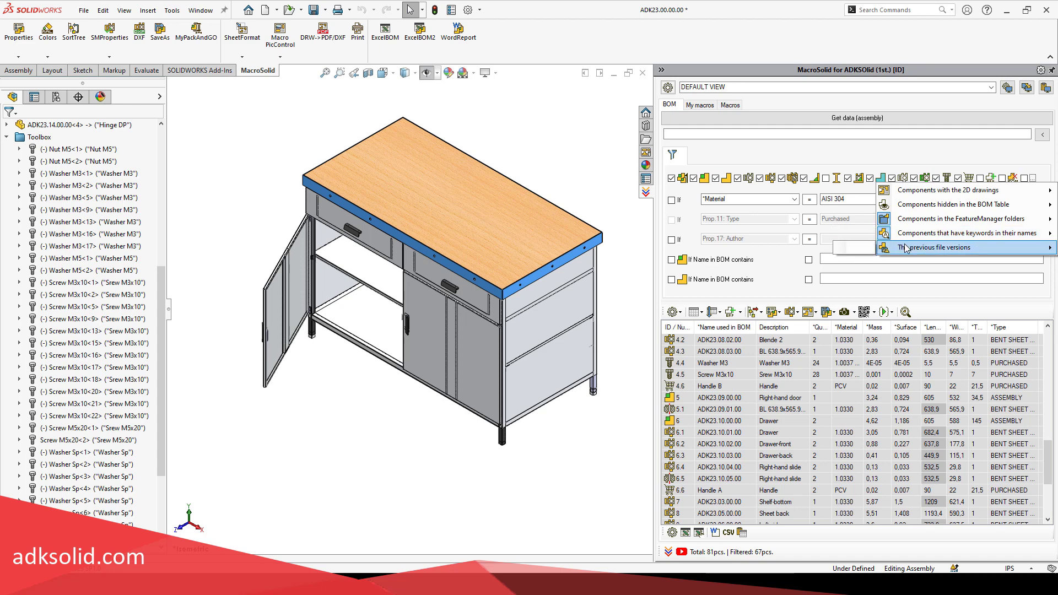
{"action": "left_click", "coordinate": [615, 212]}
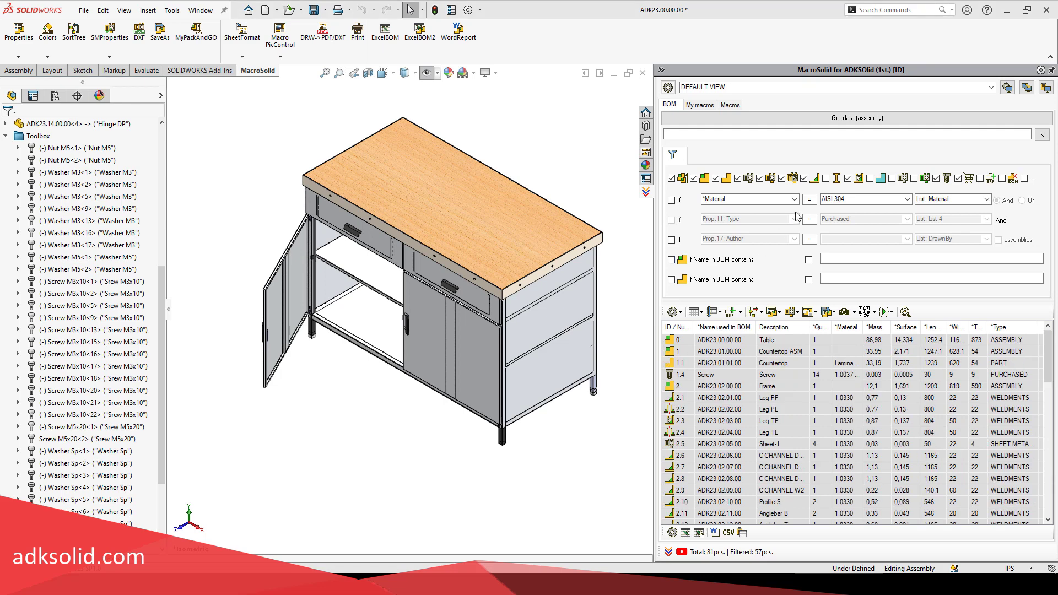
Filter the BOM by the first property condition, with Prop.25: Description equal to the MyText value Leg PP
{"action": "left_click", "coordinate": [794, 201]}
{"action": "left_click", "coordinate": [733, 367]}
{"action": "left_click", "coordinate": [986, 199]}
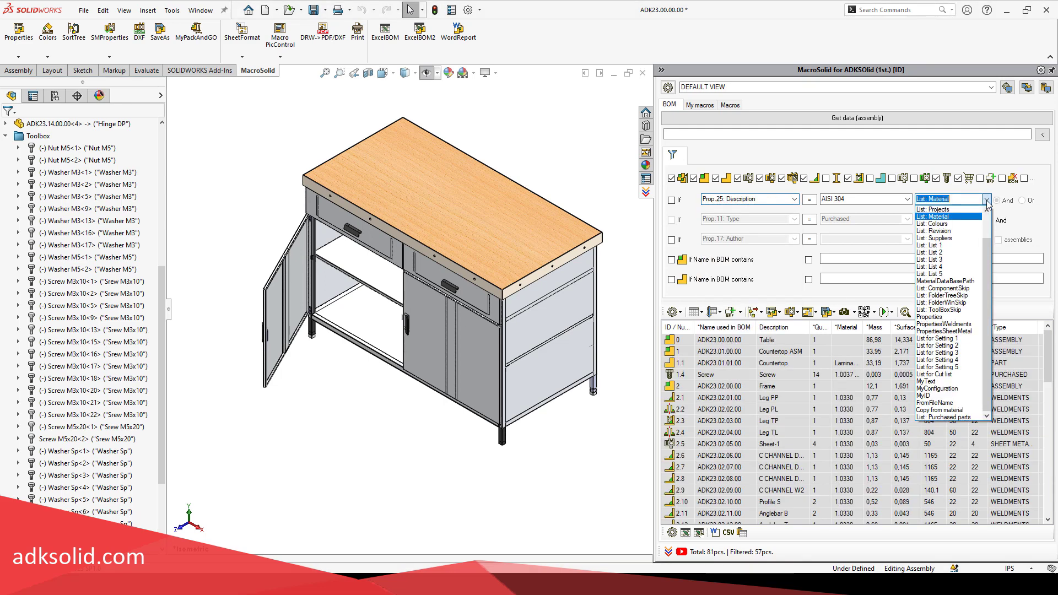
{"action": "left_click", "coordinate": [927, 381]}
{"action": "left_click", "coordinate": [880, 200]}
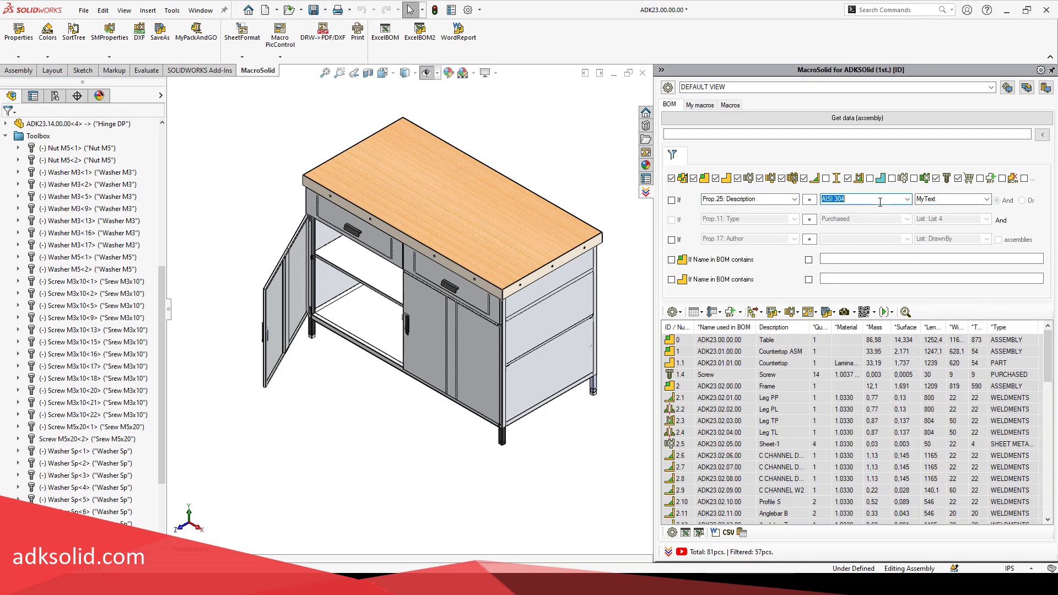
{"action": "type", "text": "Le"}
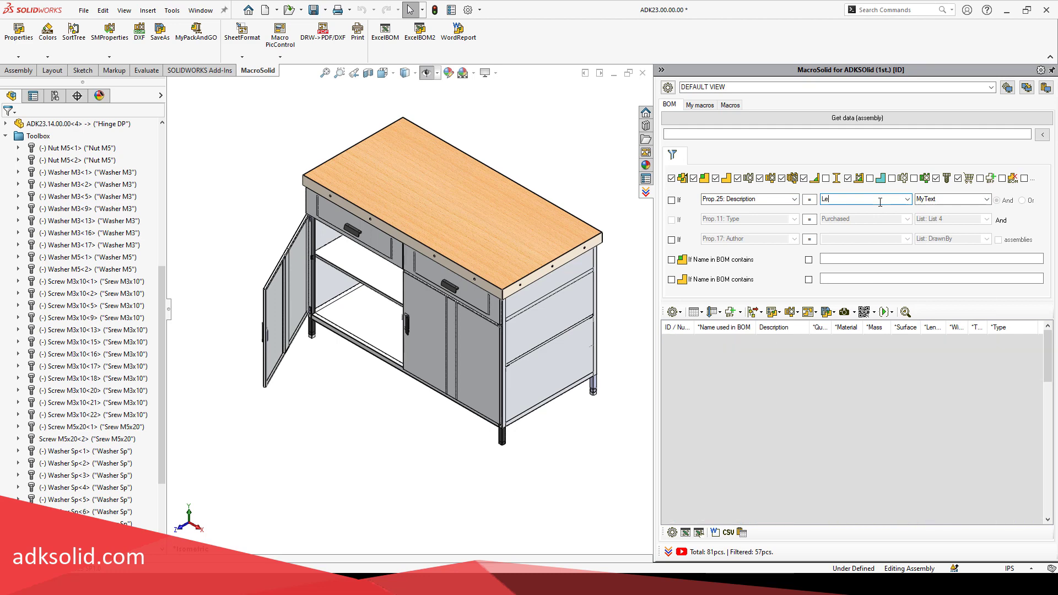
{"action": "type", "text": "g "}
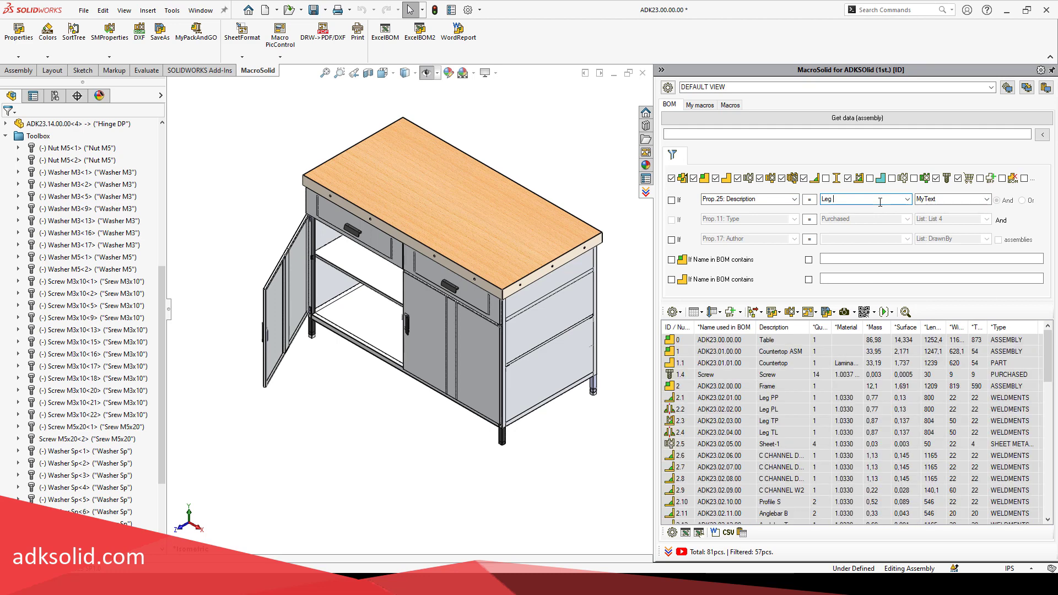
{"action": "type", "text": "PP"}
{"action": "left_click", "coordinate": [672, 199]}
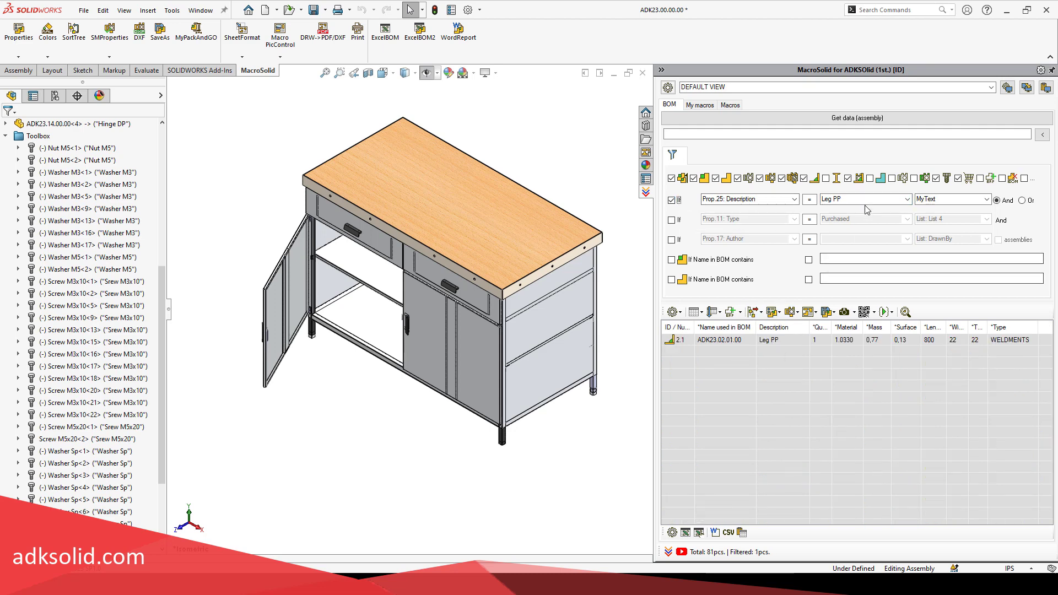
Change the Description condition to the (..) operator and extend its value to Leg PP*Frame
{"action": "left_click", "coordinate": [810, 200]}
{"action": "left_click", "coordinate": [851, 199]}
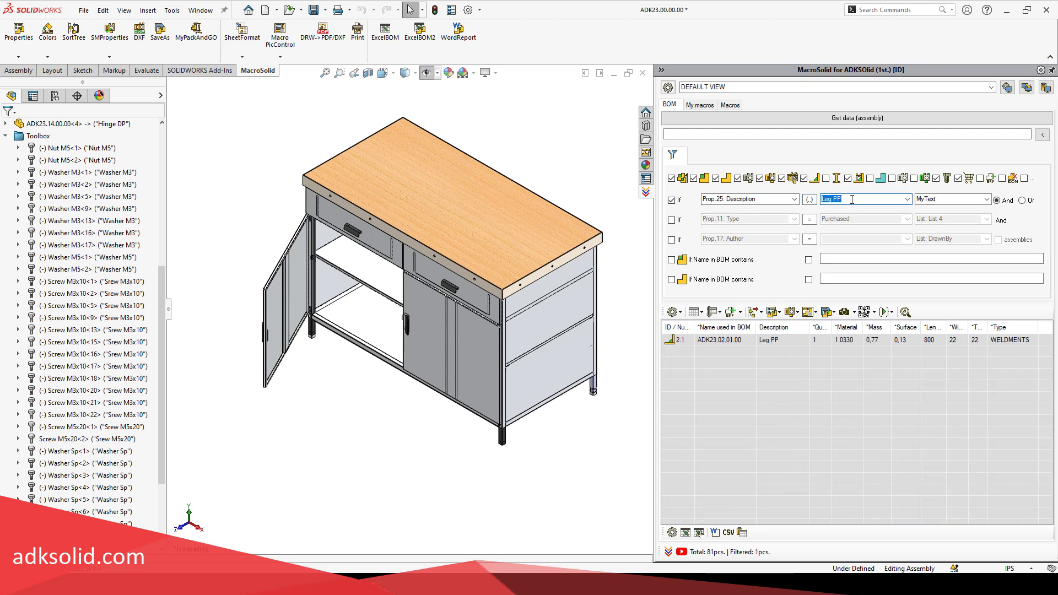
{"action": "left_click", "coordinate": [853, 200]}
{"action": "type", "text": "*Frame"}
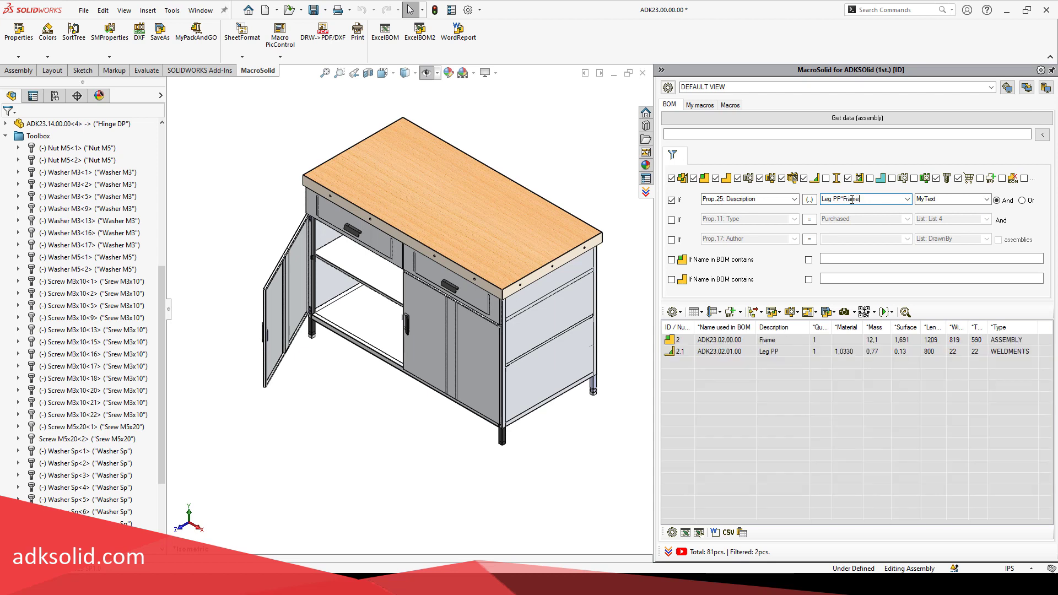
Set the Description condition to the <> operator with the value Leg PP and enable it to leave that part out of the BOM
{"action": "left_click", "coordinate": [671, 200]}
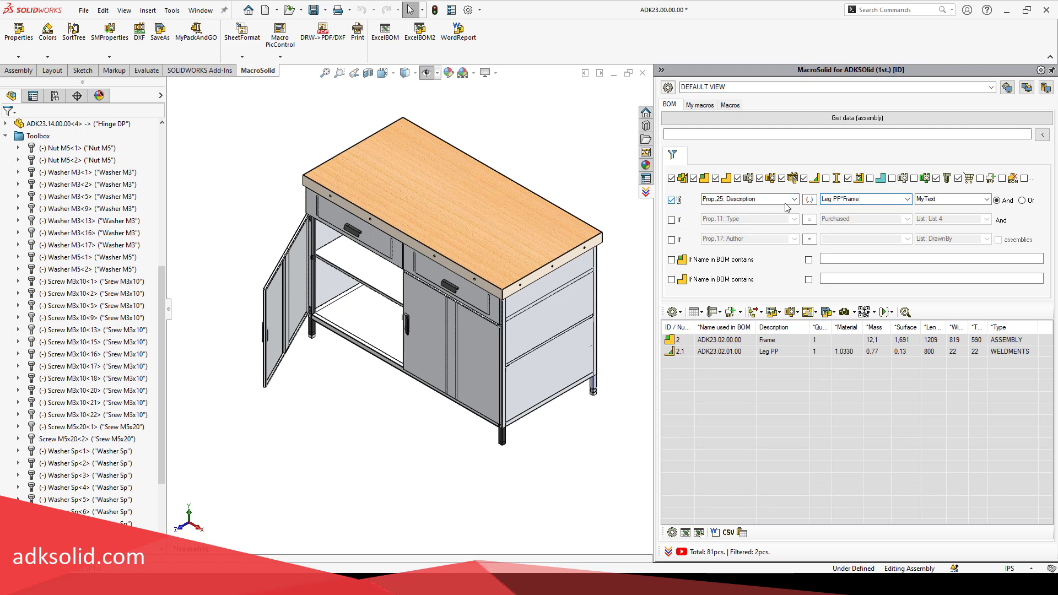
{"action": "double_click", "coordinate": [862, 201]}
{"action": "left_click", "coordinate": [866, 201]}
{"action": "key", "text": "shift+Left"}
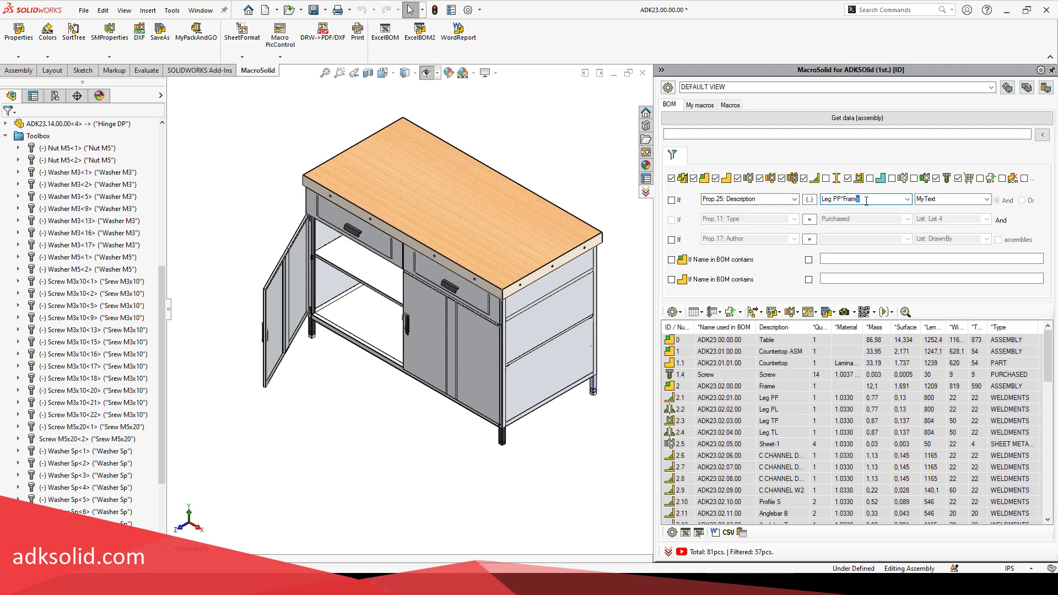
{"action": "key", "text": "BackSpace"}
{"action": "left_click", "coordinate": [809, 199]}
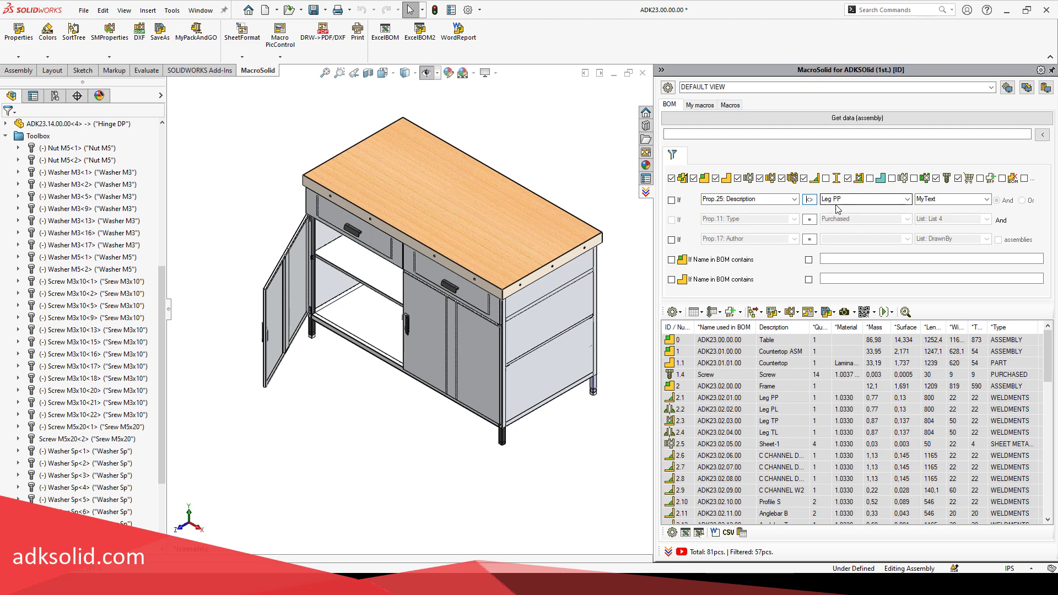
{"action": "left_click", "coordinate": [673, 200]}
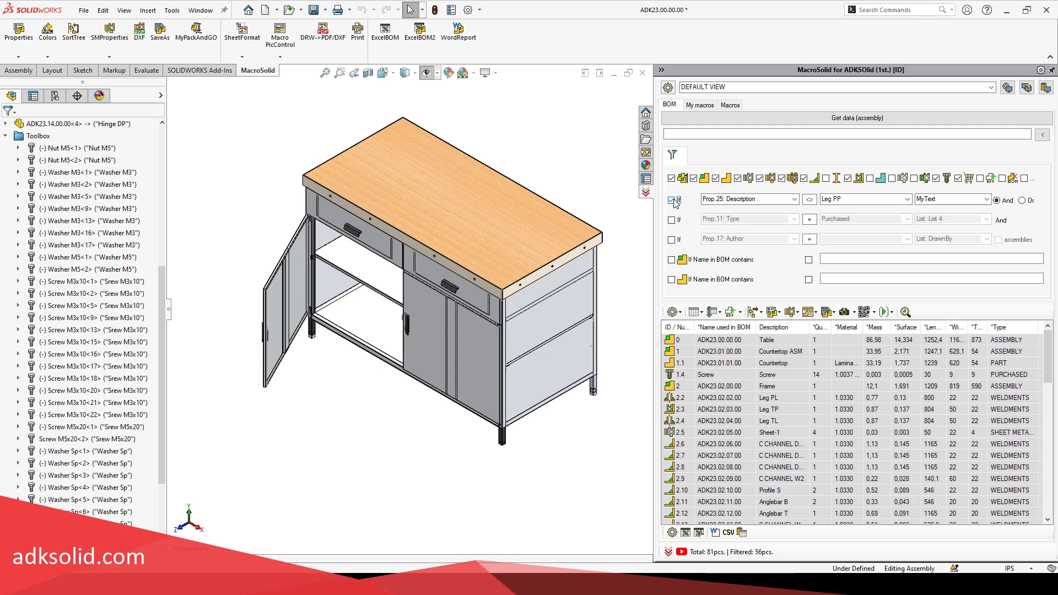
{"action": "left_click", "coordinate": [673, 200]}
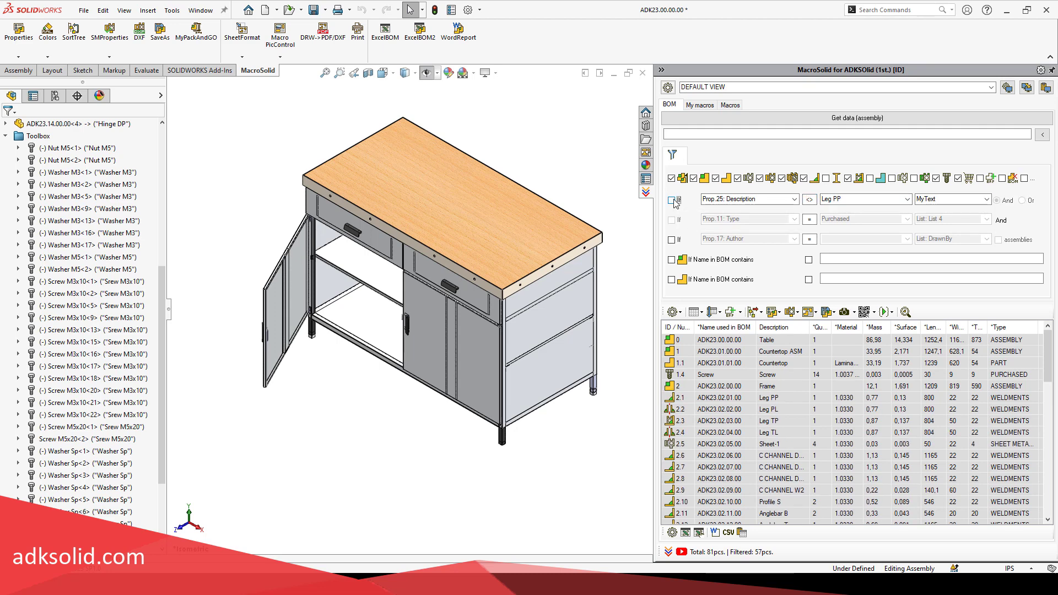
{"action": "left_click", "coordinate": [673, 200]}
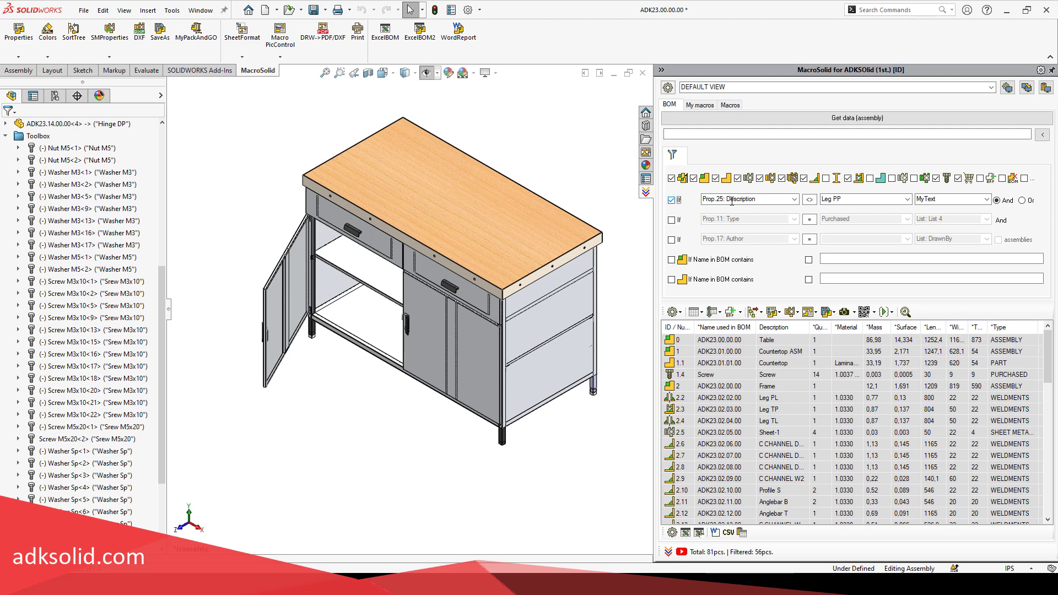
Set the Description condition to the <..> operator with the value Leg PP*Frame and toggle the condition to compare the BOM, leaving it off
{"action": "left_click", "coordinate": [810, 200]}
{"action": "left_click", "coordinate": [846, 199]}
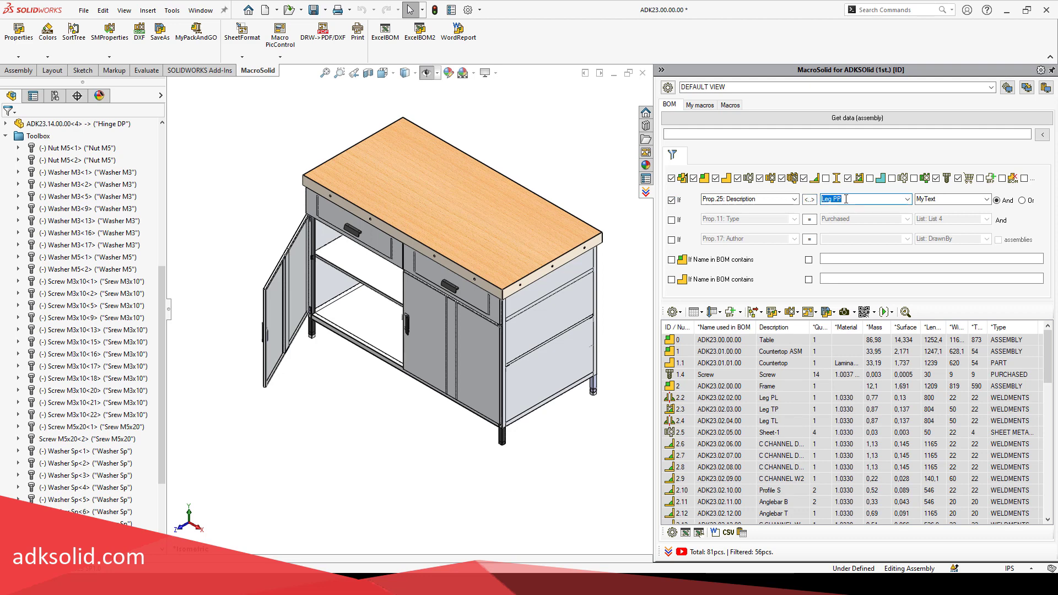
{"action": "left_click", "coordinate": [846, 199]}
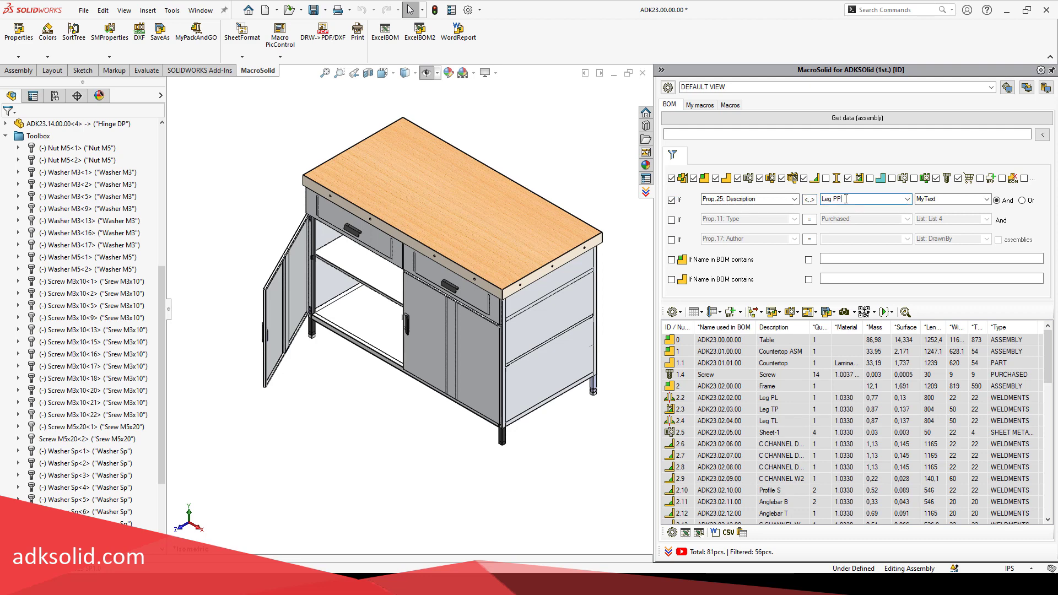
{"action": "left_click", "coordinate": [670, 202]}
{"action": "left_click", "coordinate": [671, 202]}
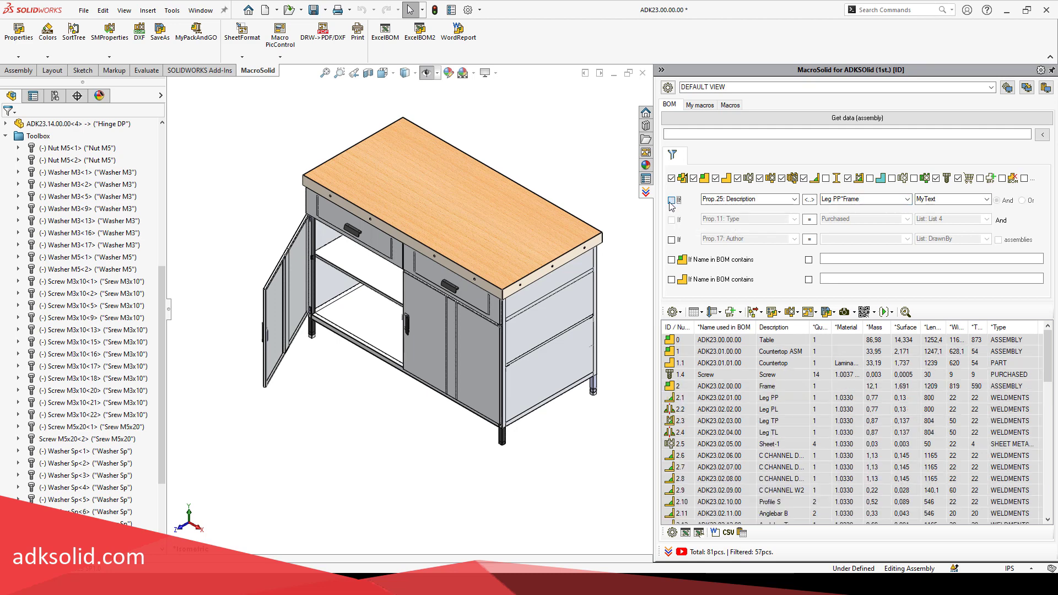
{"action": "left_click", "coordinate": [671, 201]}
{"action": "left_click", "coordinate": [671, 202]}
Apply the Description condition with the [=] operator, first with the value Leg*Fra and then with the value shortened to Leg
{"action": "left_click", "coordinate": [842, 200]}
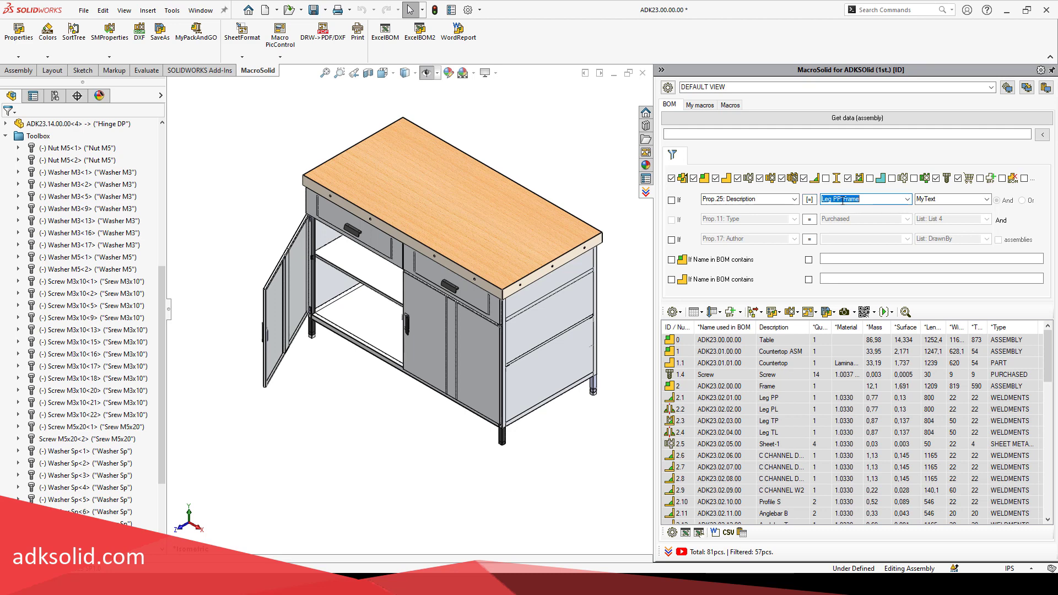
{"action": "left_click", "coordinate": [842, 200]}
{"action": "key", "text": "BackSpace"}
{"action": "key", "text": "BackSpace"}
{"action": "type", "text": "*"}
{"action": "key", "text": "BackSpace"}
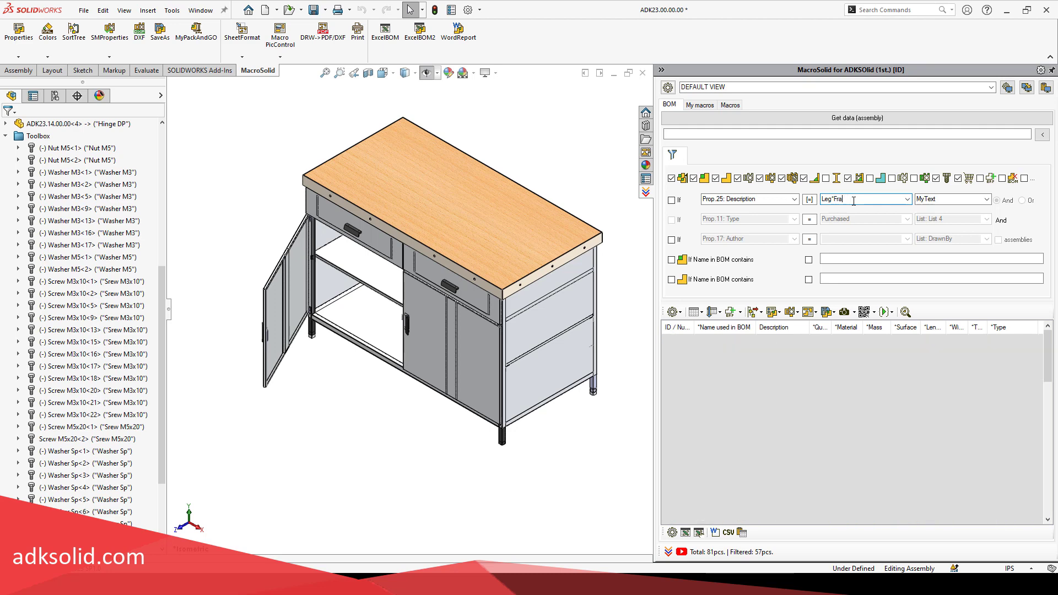
{"action": "left_click", "coordinate": [672, 200]}
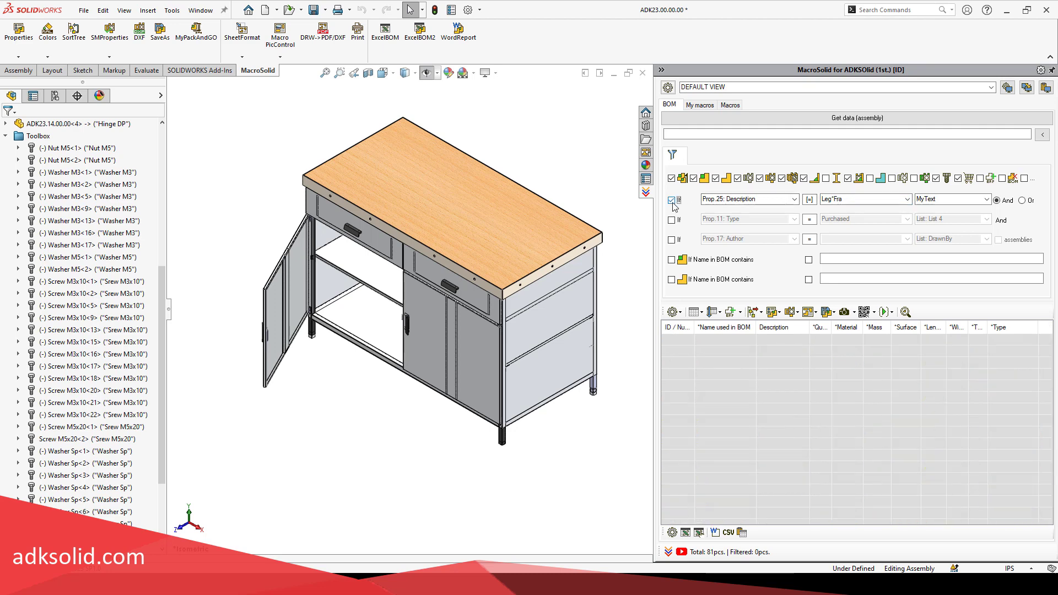
{"action": "left_click", "coordinate": [833, 200]}
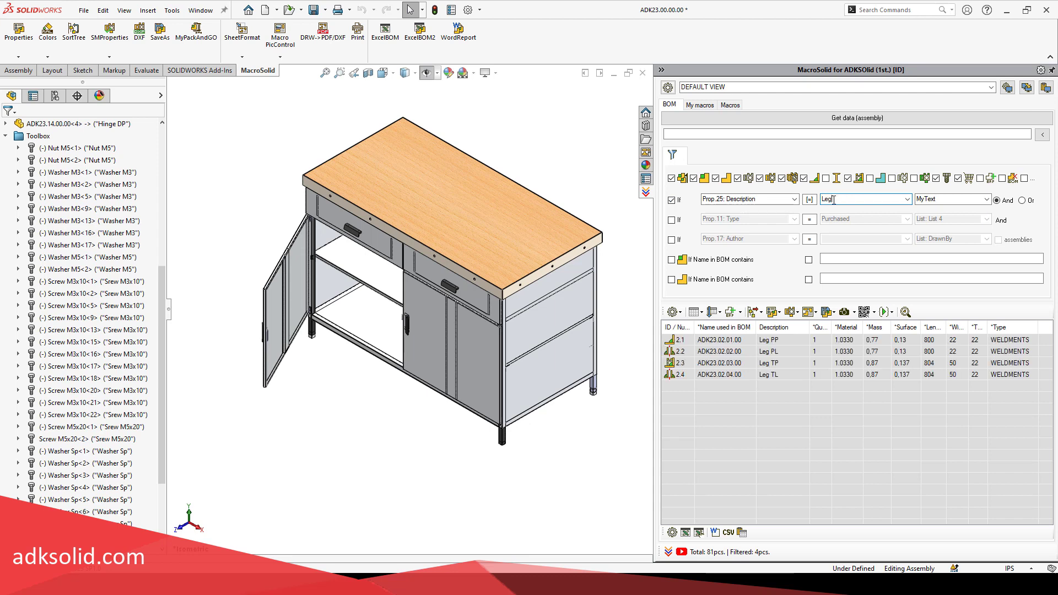
Filter by Description with the [..] operator and the value Leg*Fra, then exclude with the [<..>] operator and the value Leg
{"action": "left_click", "coordinate": [813, 201]}
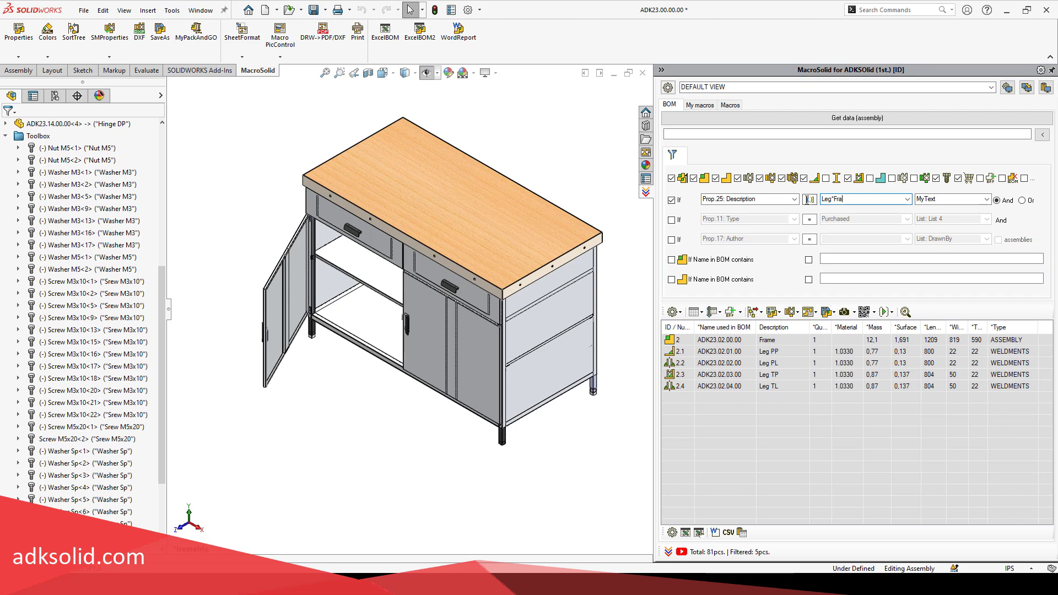
{"action": "left_click", "coordinate": [810, 200]}
{"action": "left_click", "coordinate": [831, 200]}
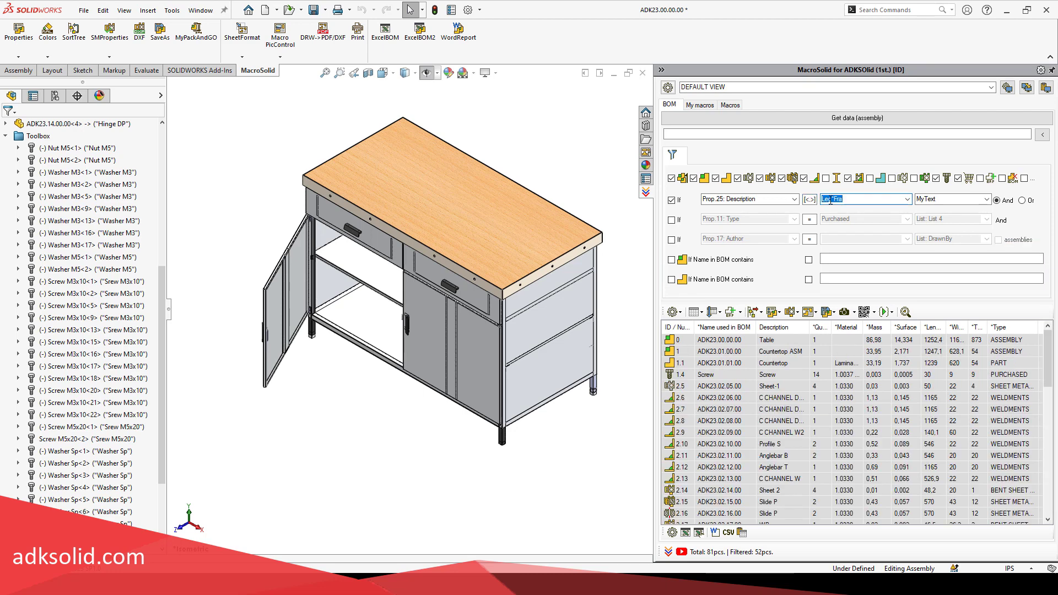
{"action": "key", "text": "BackSpace"}
{"action": "key", "text": "BackSpace"}
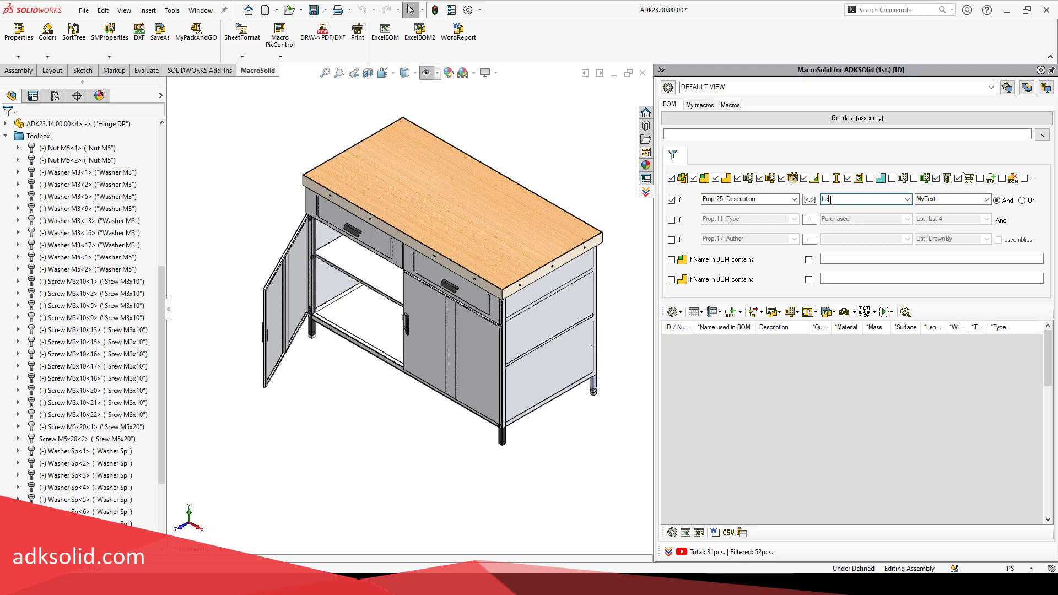
{"action": "key", "text": "BackSpace"}
{"action": "key", "text": "BackSpace"}
{"action": "type", "text": "g"}
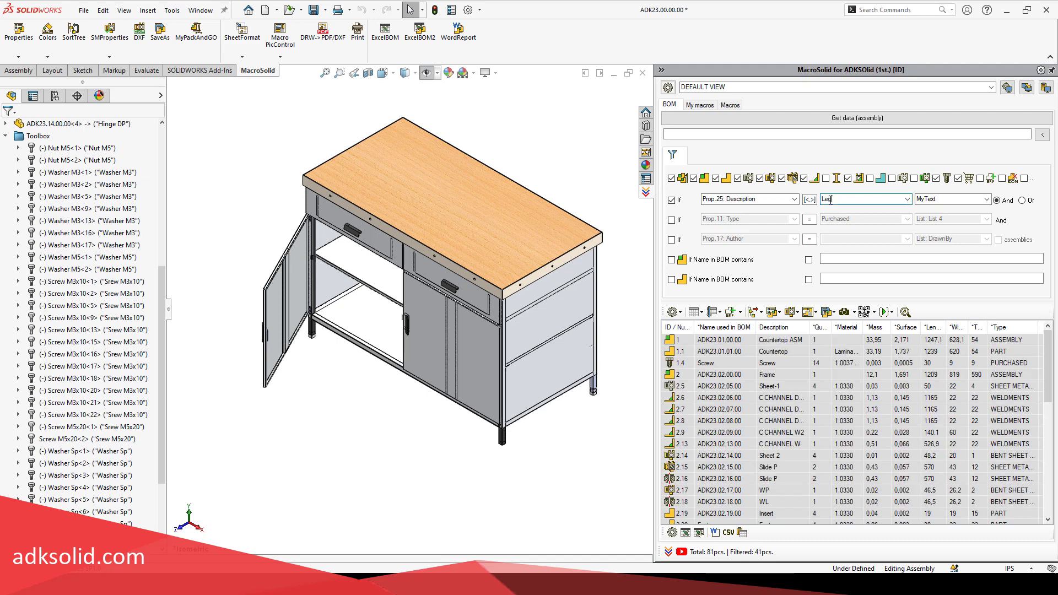
Return the first condition to the = operator, disable it, and set its value to AISI 304 from List: Material
{"action": "left_click", "coordinate": [810, 199]}
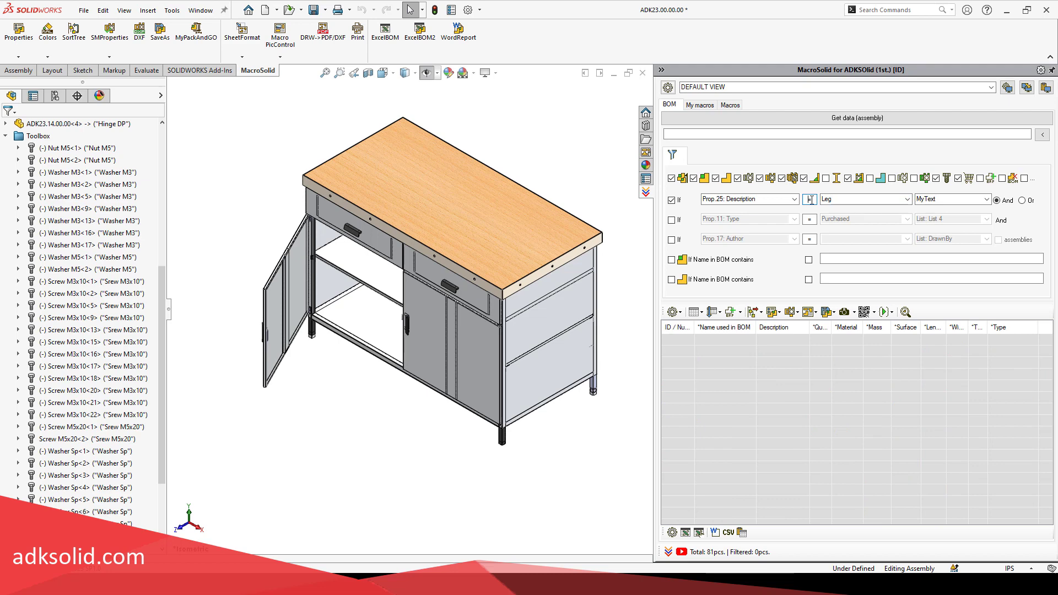
{"action": "left_click", "coordinate": [671, 200]}
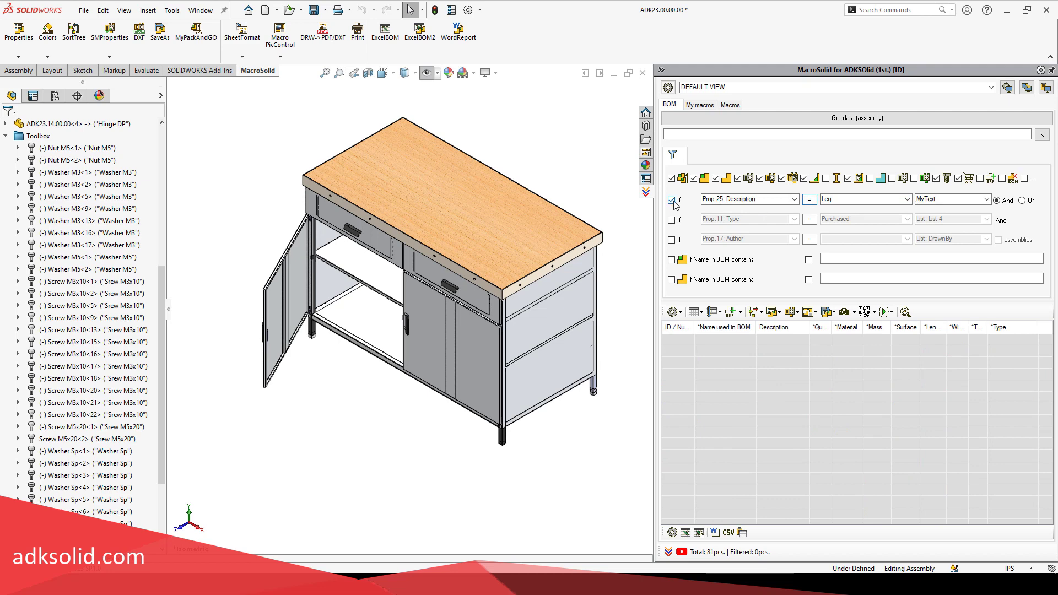
{"action": "left_click", "coordinate": [986, 199]}
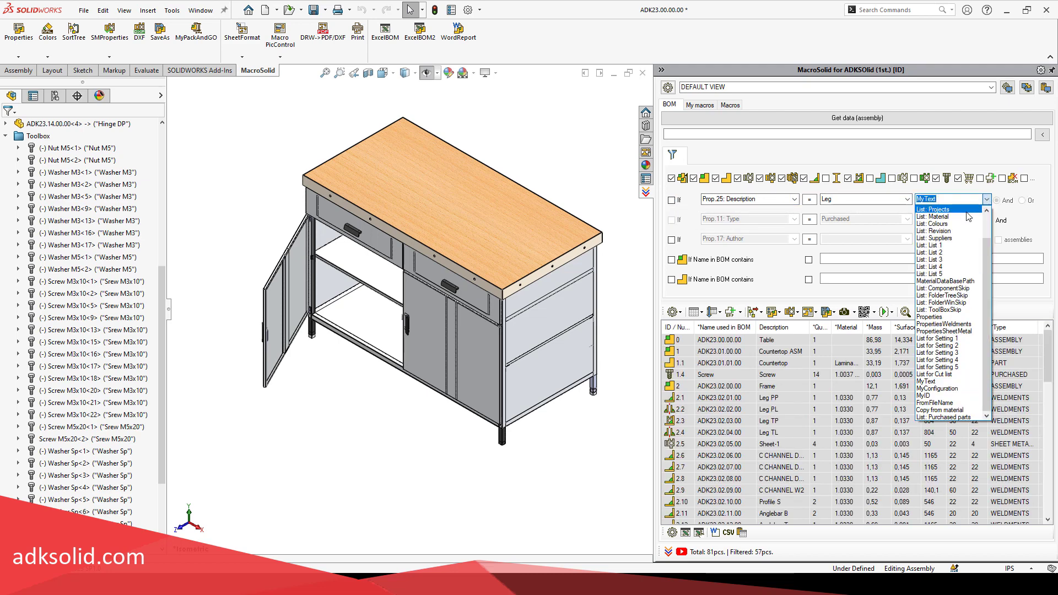
{"action": "left_click", "coordinate": [932, 216]}
{"action": "left_click", "coordinate": [907, 199]}
{"action": "left_click", "coordinate": [856, 274]}
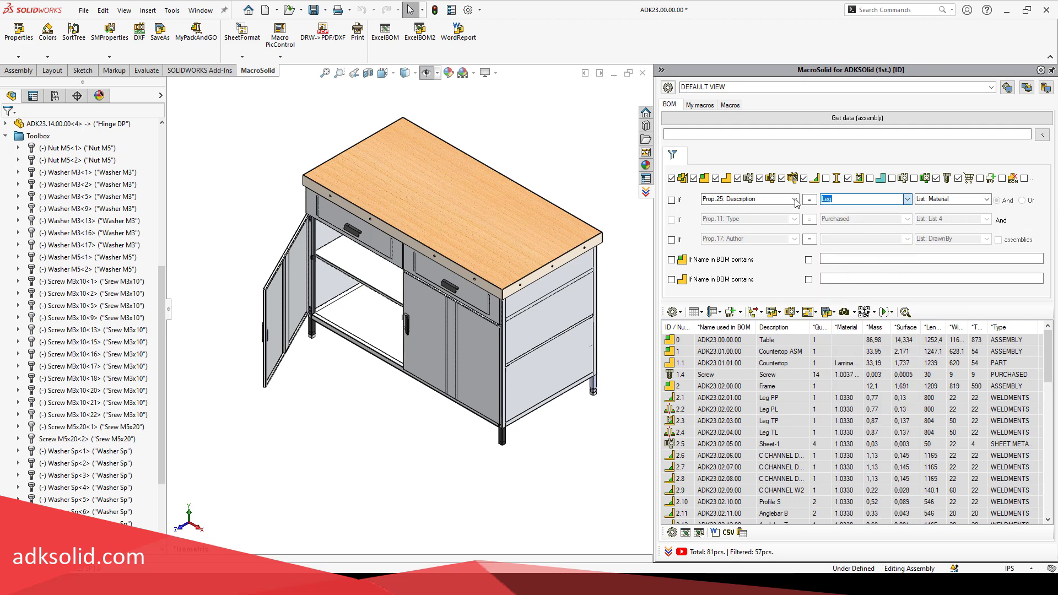
{"action": "left_click", "coordinate": [747, 199]}
{"action": "left_click", "coordinate": [741, 419]}
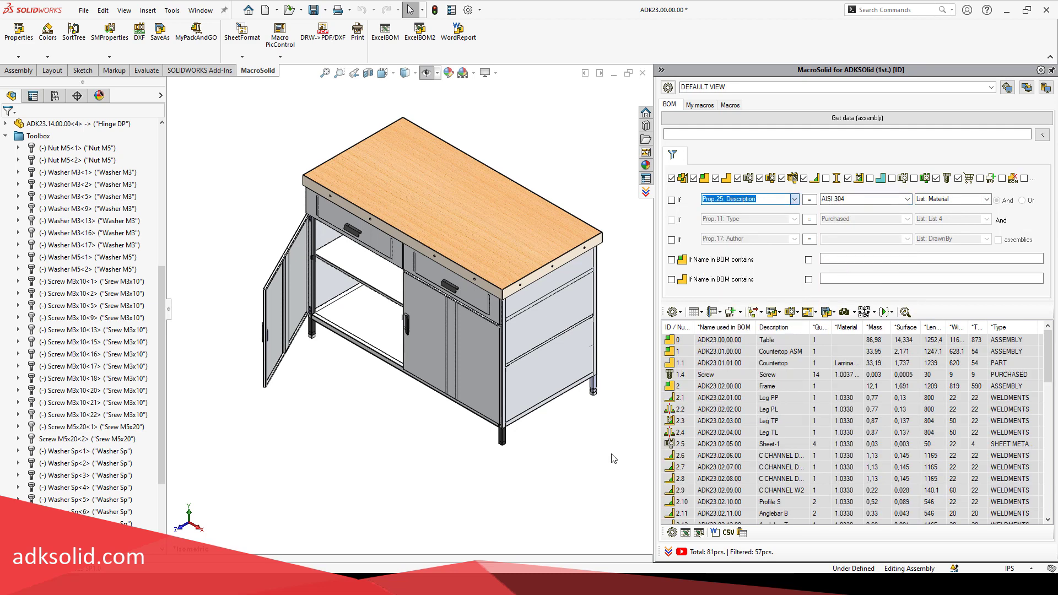